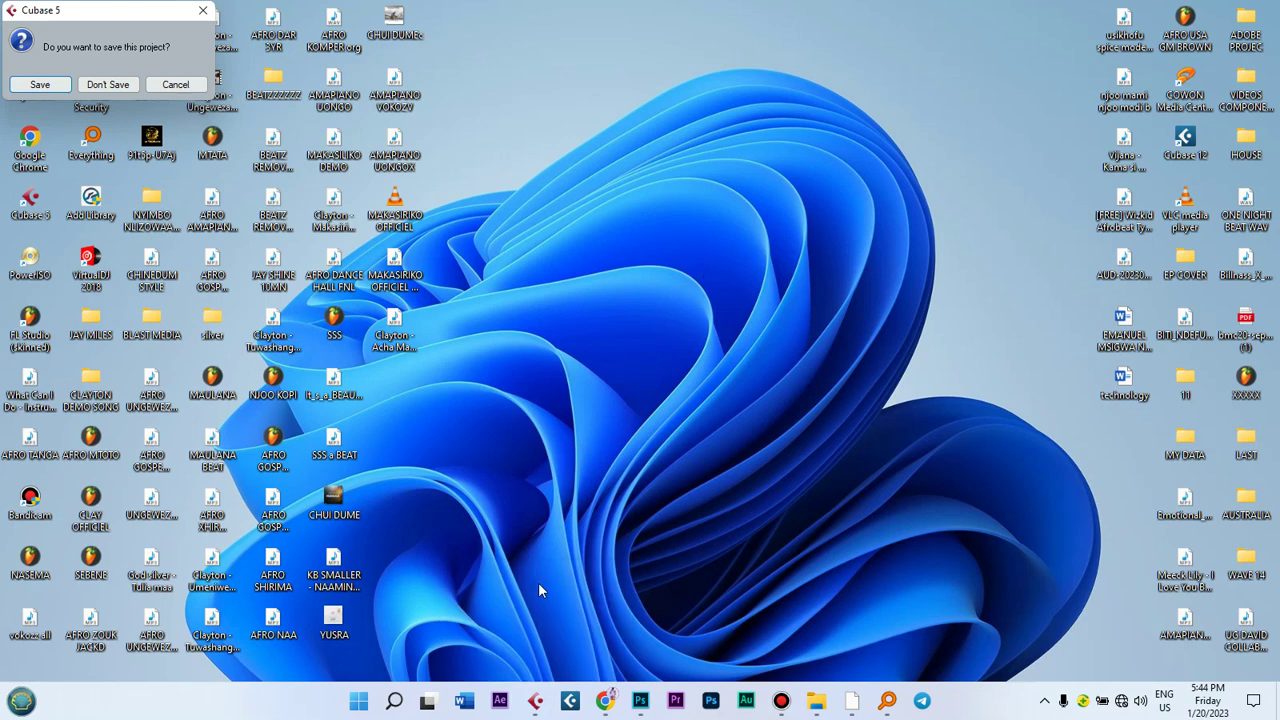
Discard the open Cubase project without saving, deleting its newly created files, and close the unresponsive program.
{"action": "left_click", "coordinate": [112, 86]}
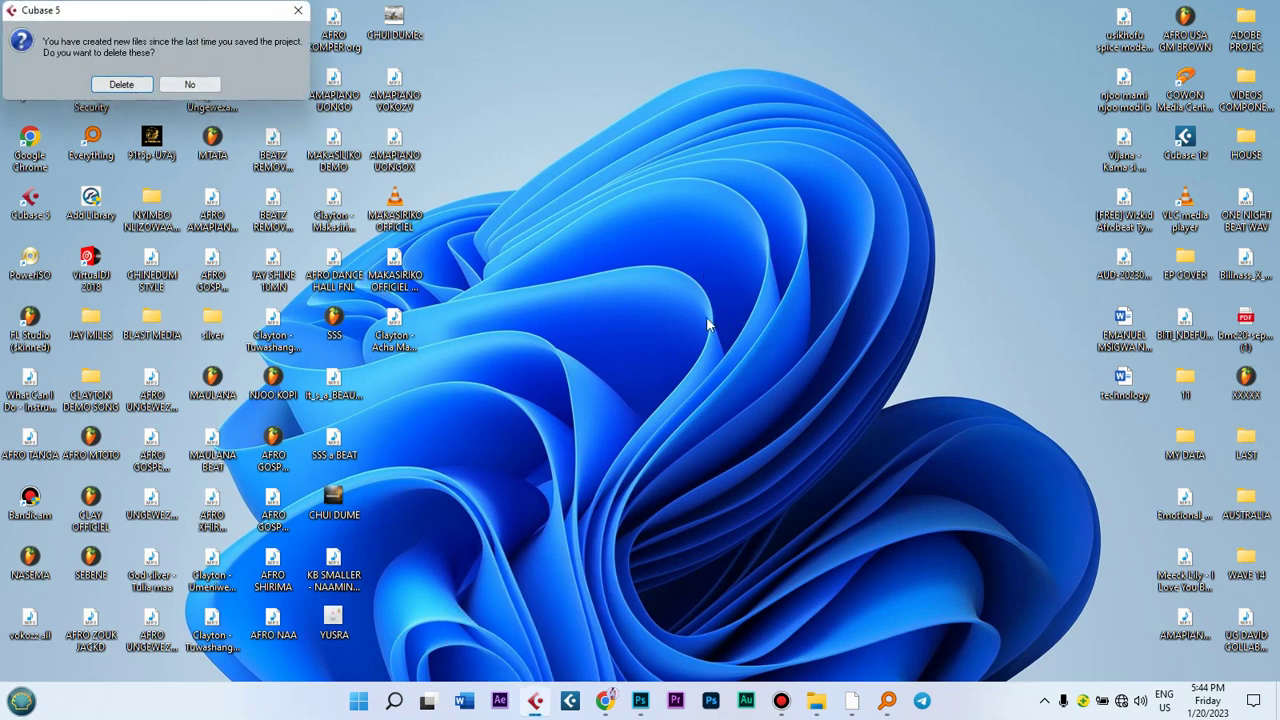
{"action": "left_click", "coordinate": [125, 82]}
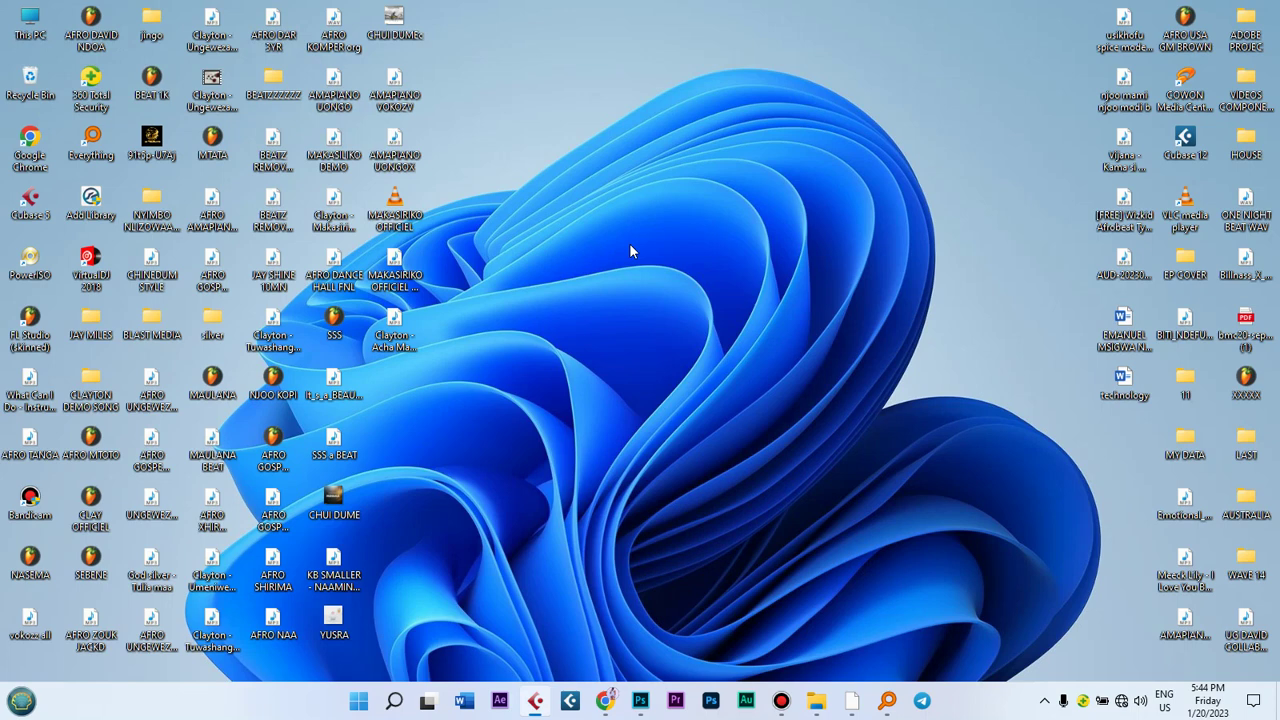
{"action": "left_click", "coordinate": [535, 700]}
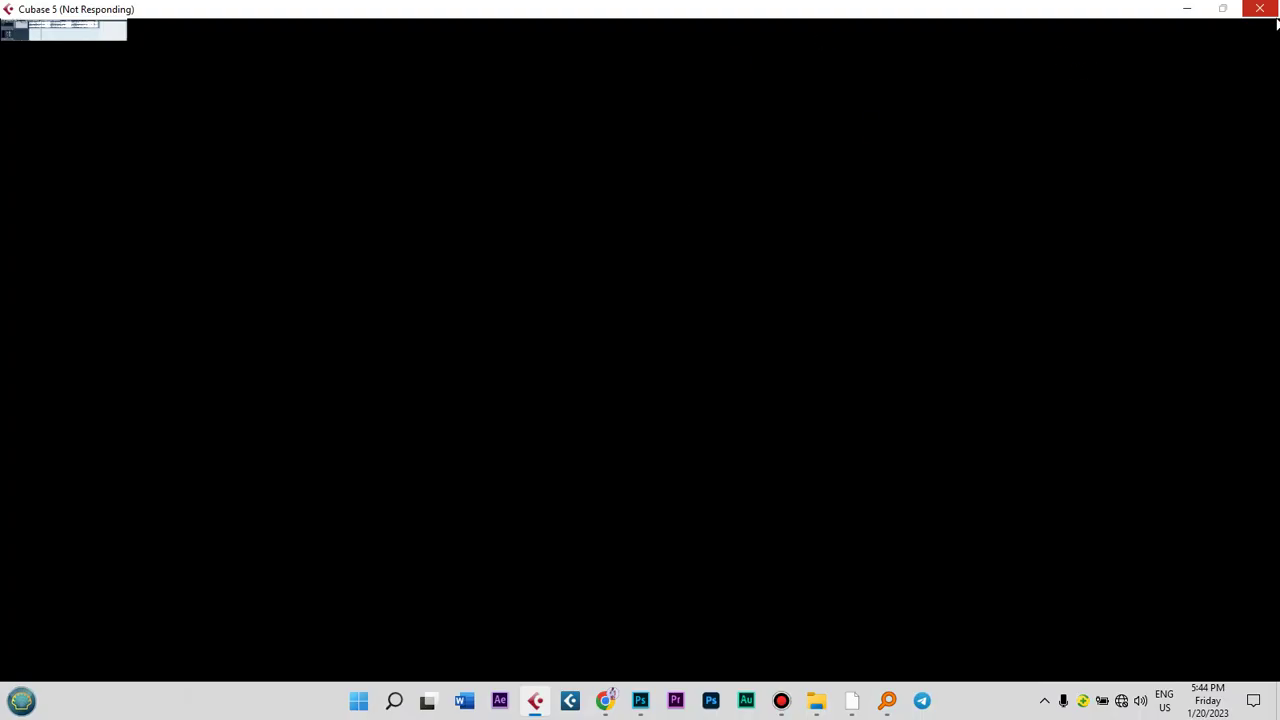
{"action": "left_click", "coordinate": [1262, 8]}
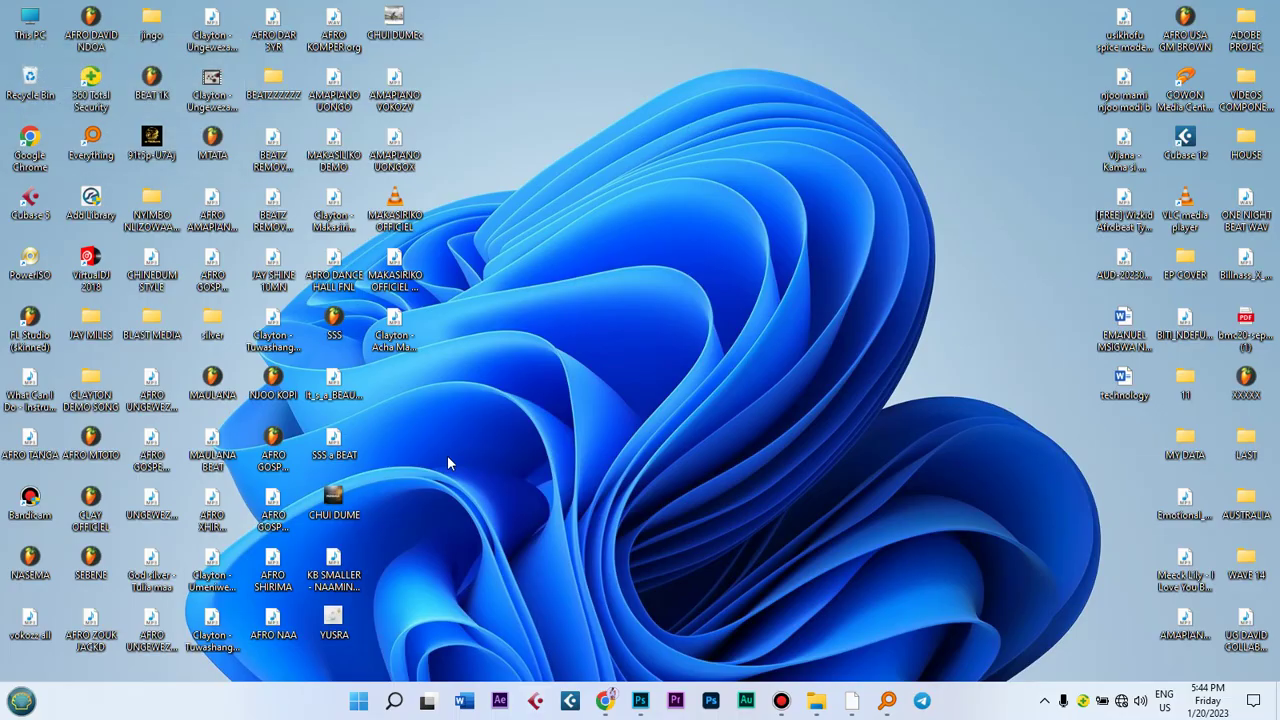
Preview the desktop audio file MAKASIRIKO OFFICIEL MP3V from further into the song, then pause it and close the media player.
{"action": "left_click", "coordinate": [389, 269]}
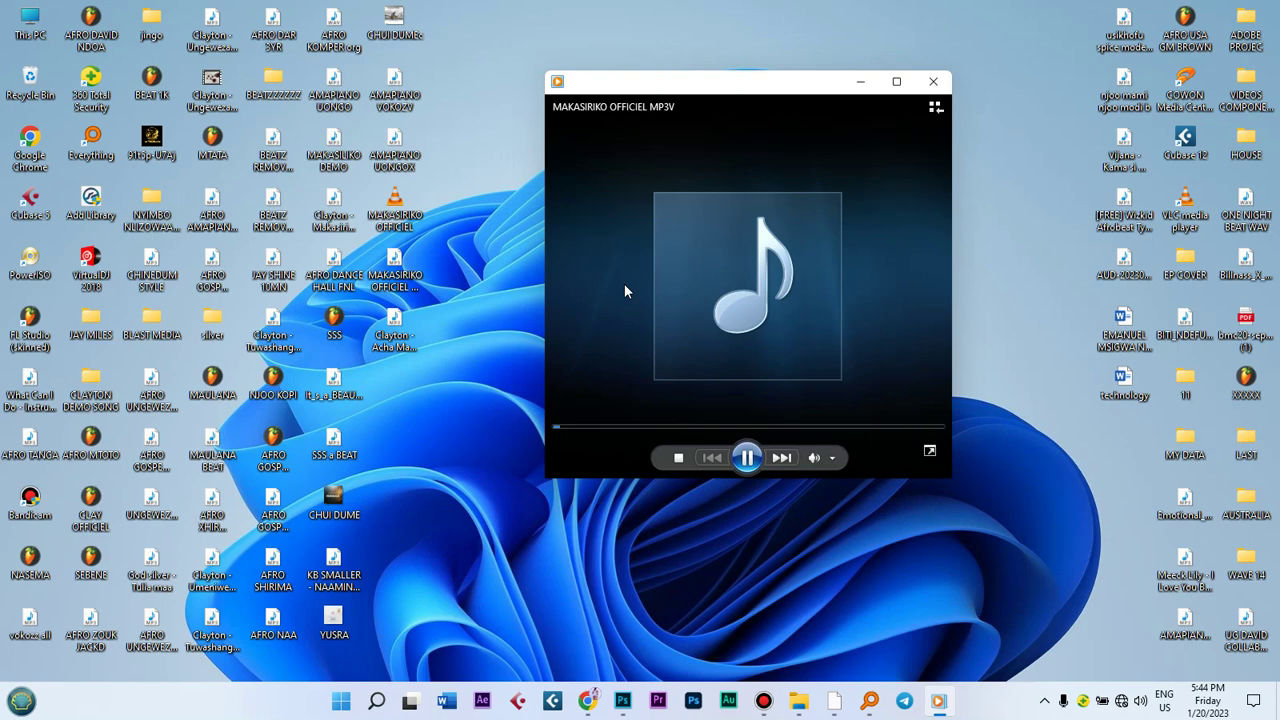
{"action": "left_click", "coordinate": [630, 427]}
{"action": "left_click", "coordinate": [748, 458]}
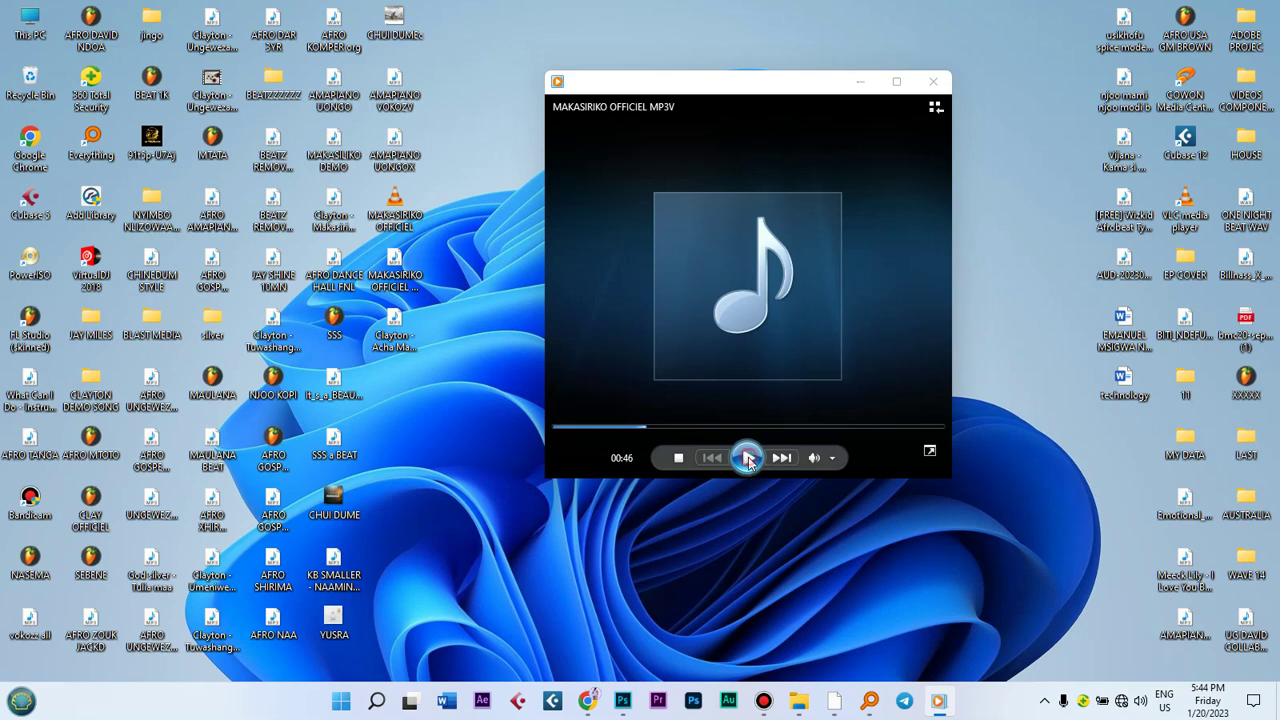
{"action": "left_click", "coordinate": [930, 88]}
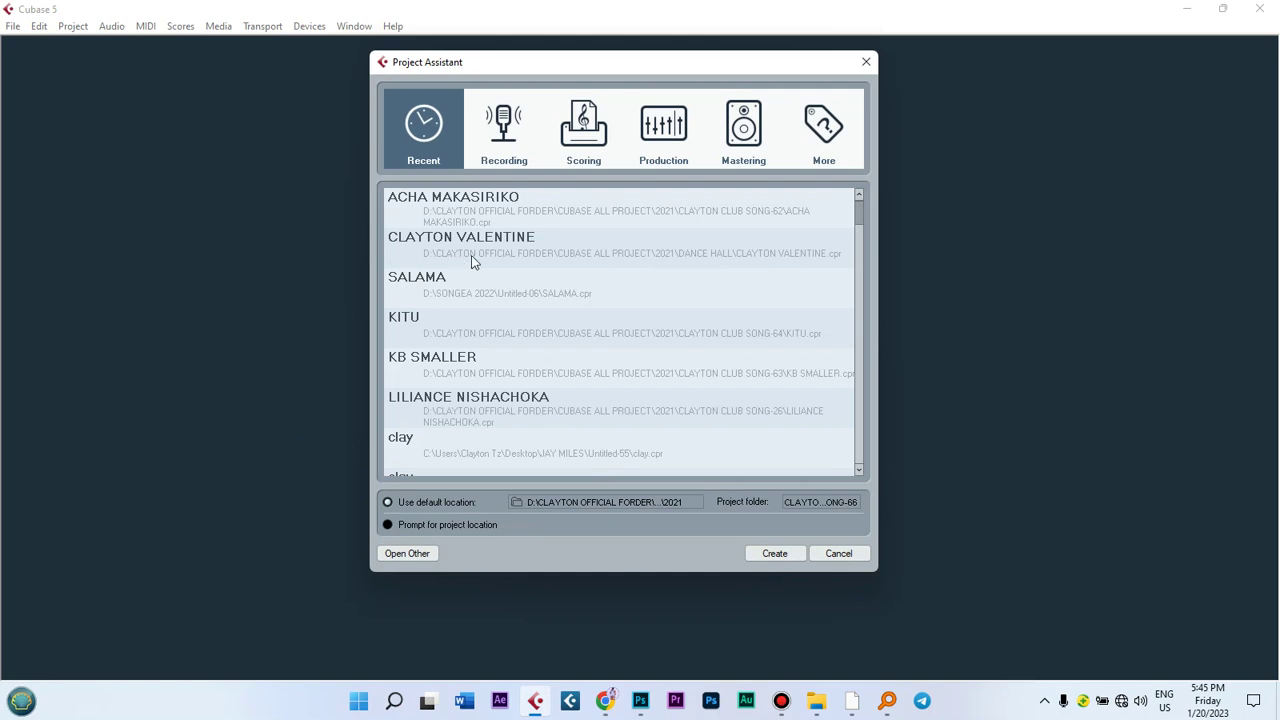
Create a project in Cubase 5 from the Stereo Mastering template and dismiss the missing ports mapping.
{"action": "left_click", "coordinate": [475, 199]}
{"action": "left_click", "coordinate": [675, 145]}
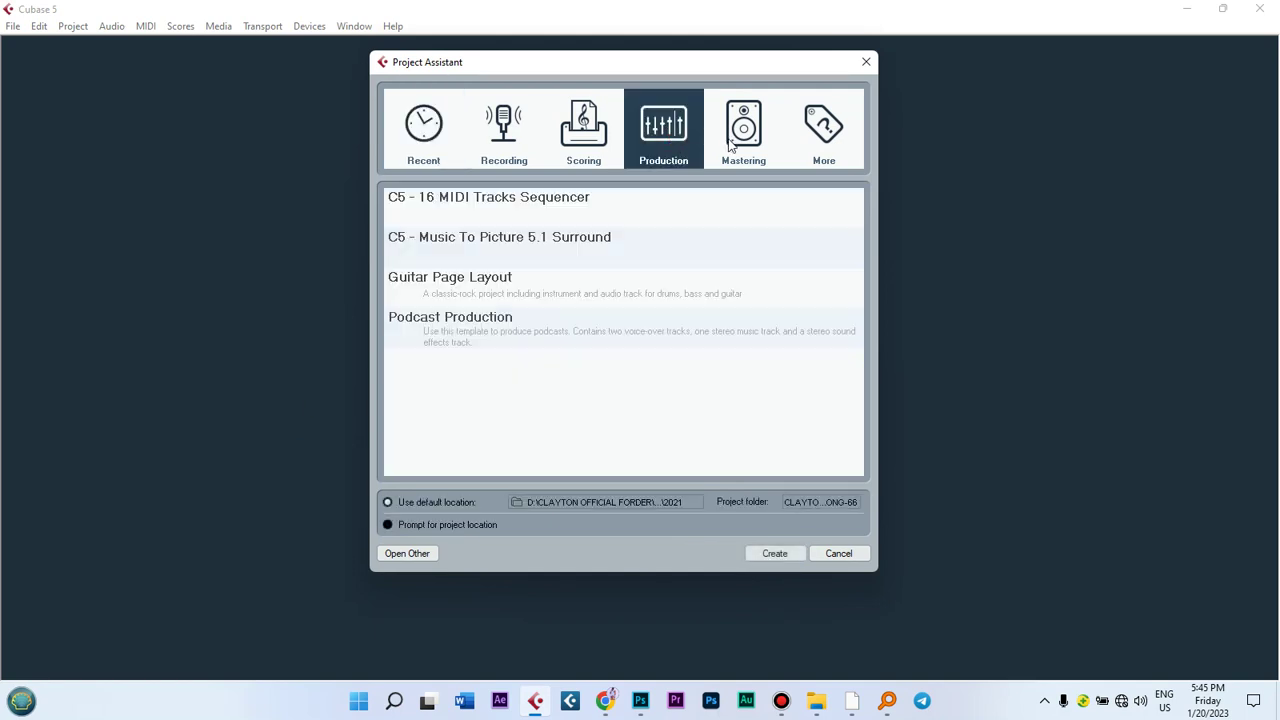
{"action": "left_click", "coordinate": [729, 145]}
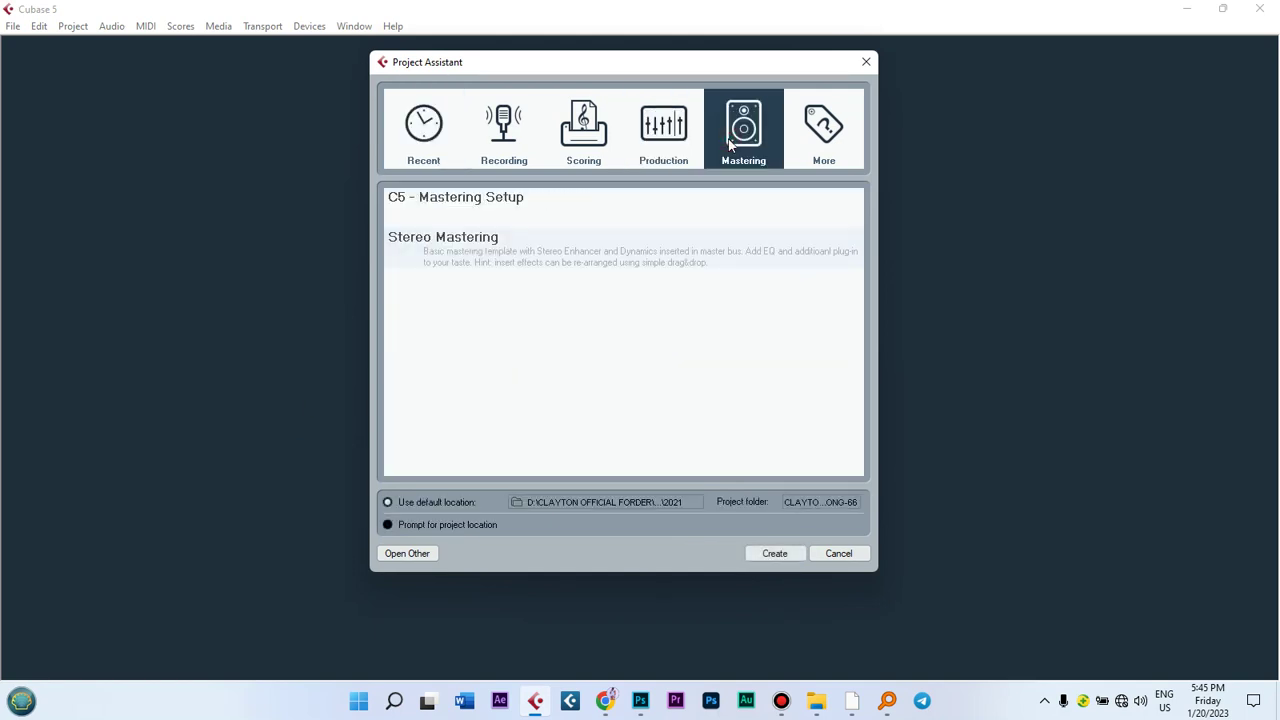
{"action": "left_click", "coordinate": [444, 253]}
{"action": "double_click", "coordinate": [490, 255]}
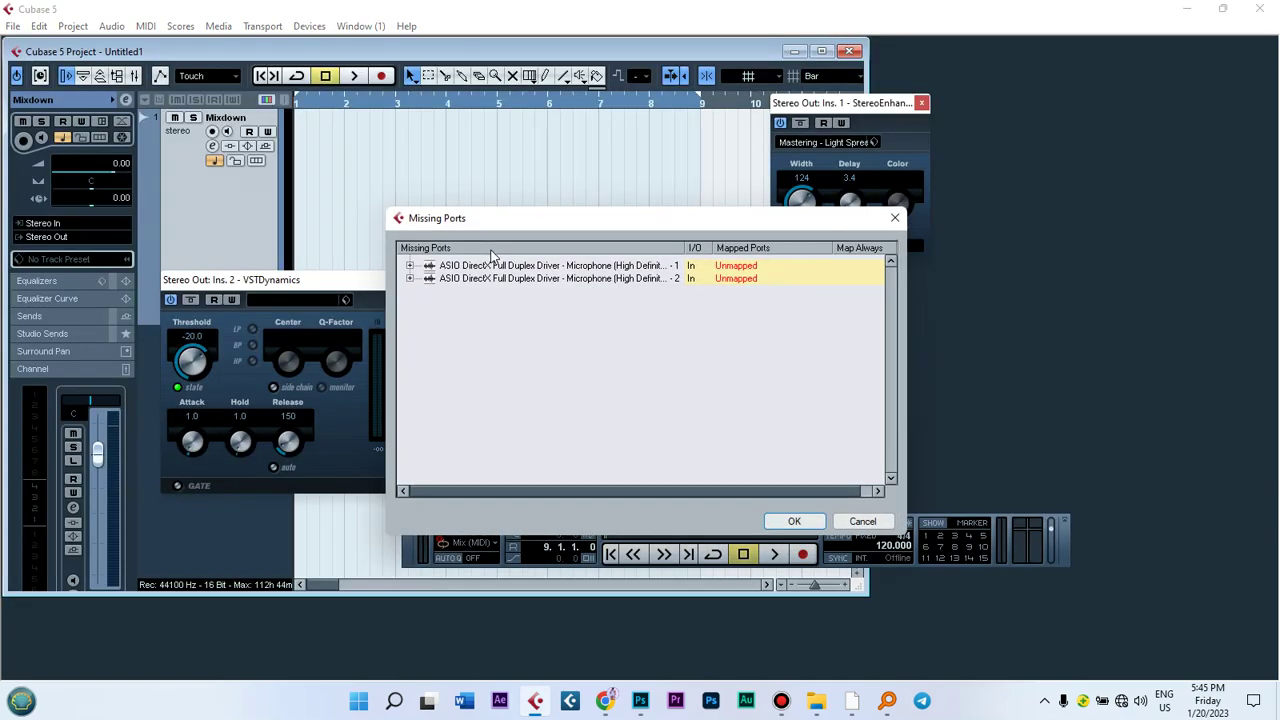
{"action": "left_click", "coordinate": [893, 220]}
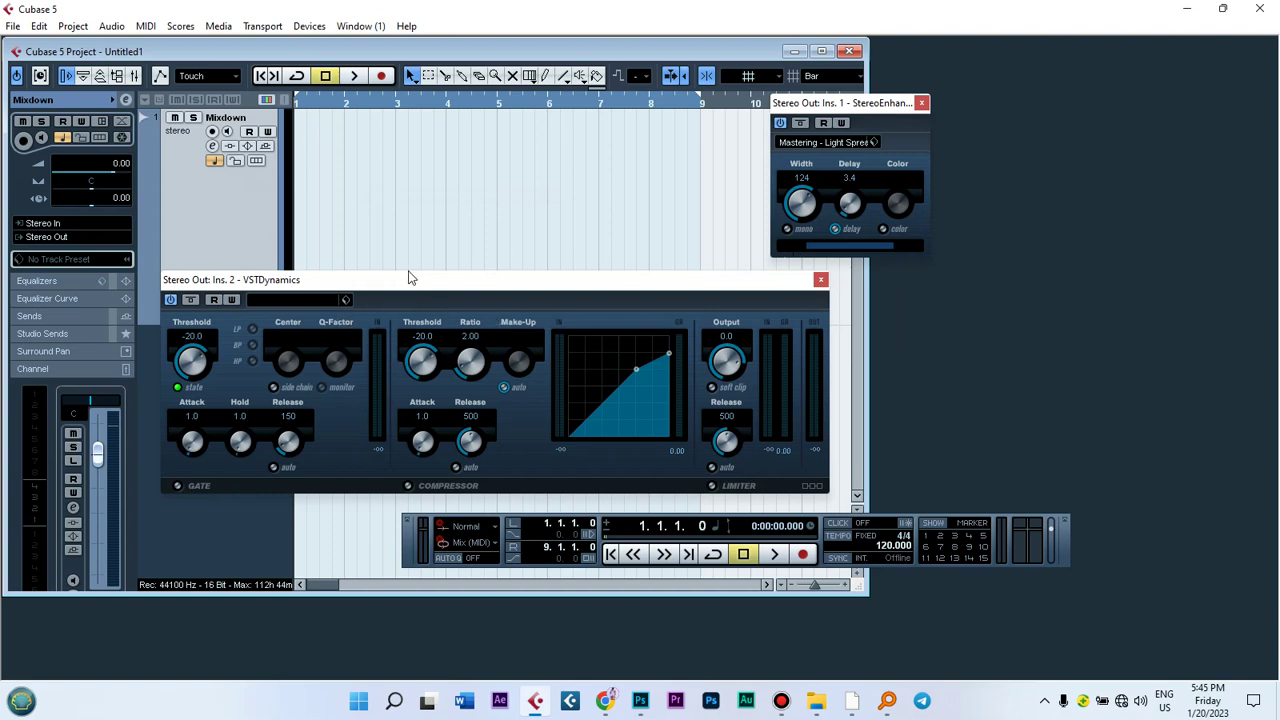
Close the VSTDynamics and StereoEnhancer plug-in windows and maximize the project window.
{"action": "left_click_drag", "start_coordinate": [409, 279], "coordinate": [893, 286]}
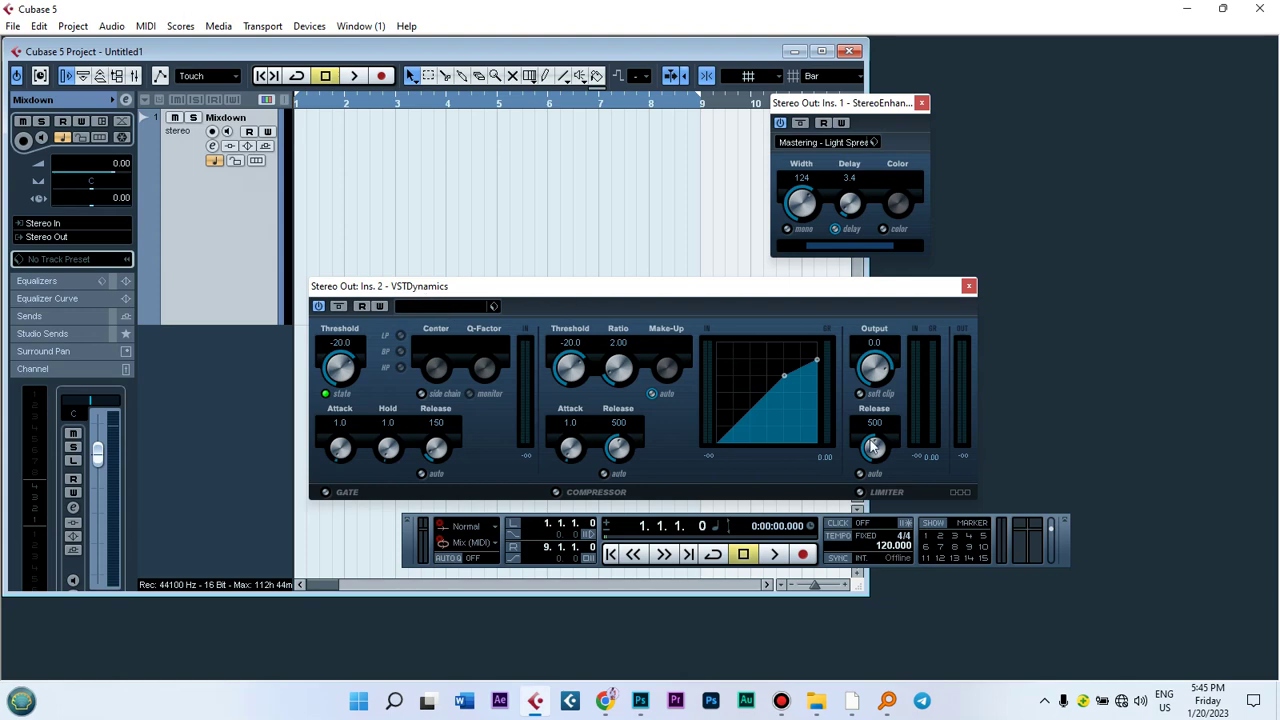
{"action": "left_click", "coordinate": [968, 287]}
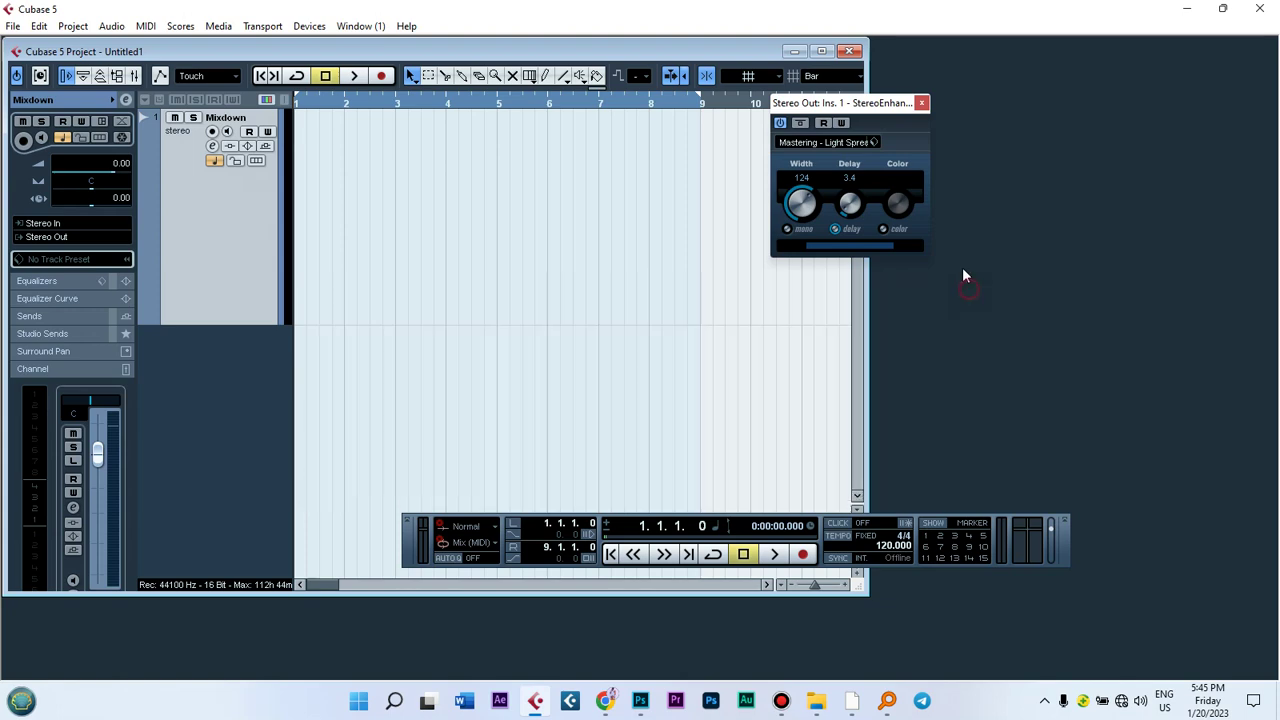
{"action": "left_click", "coordinate": [922, 103]}
{"action": "left_click", "coordinate": [828, 55]}
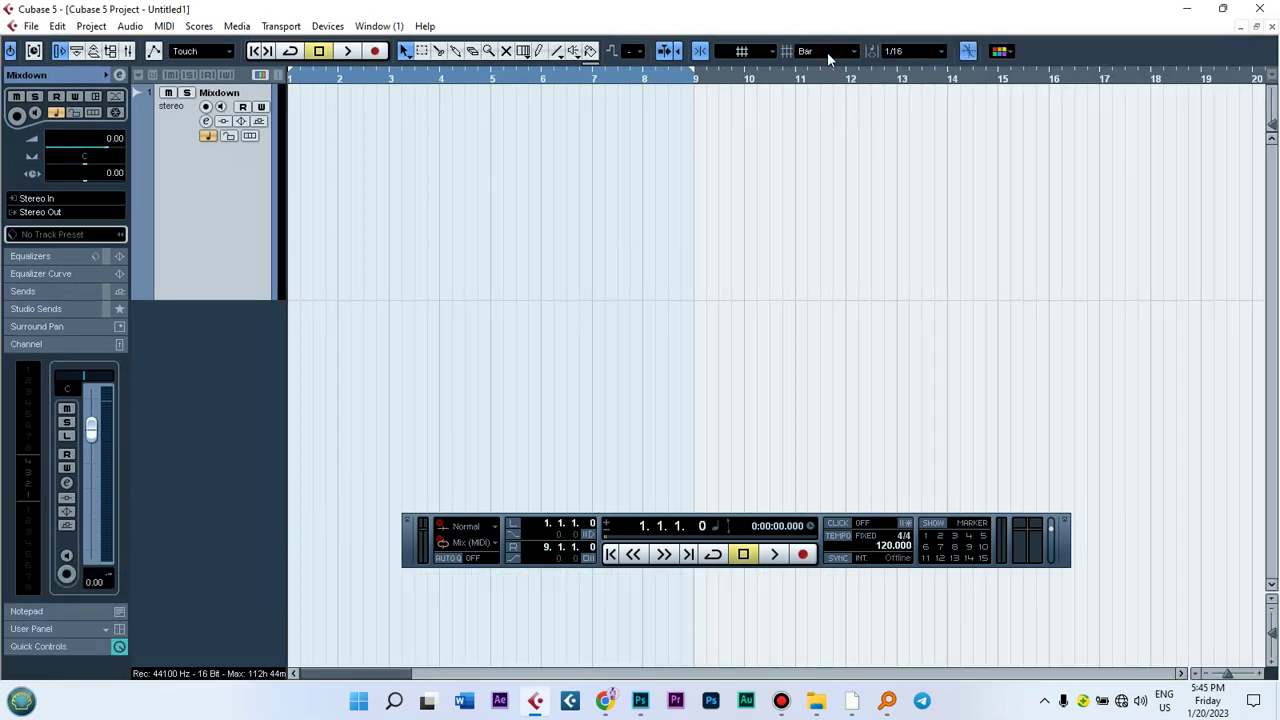
Import MAKASIRIKO OFFICIEL MP3V from the desktop onto the Mixdown track and move the clip's start to bar 1.
{"action": "double_click", "coordinate": [749, 4]}
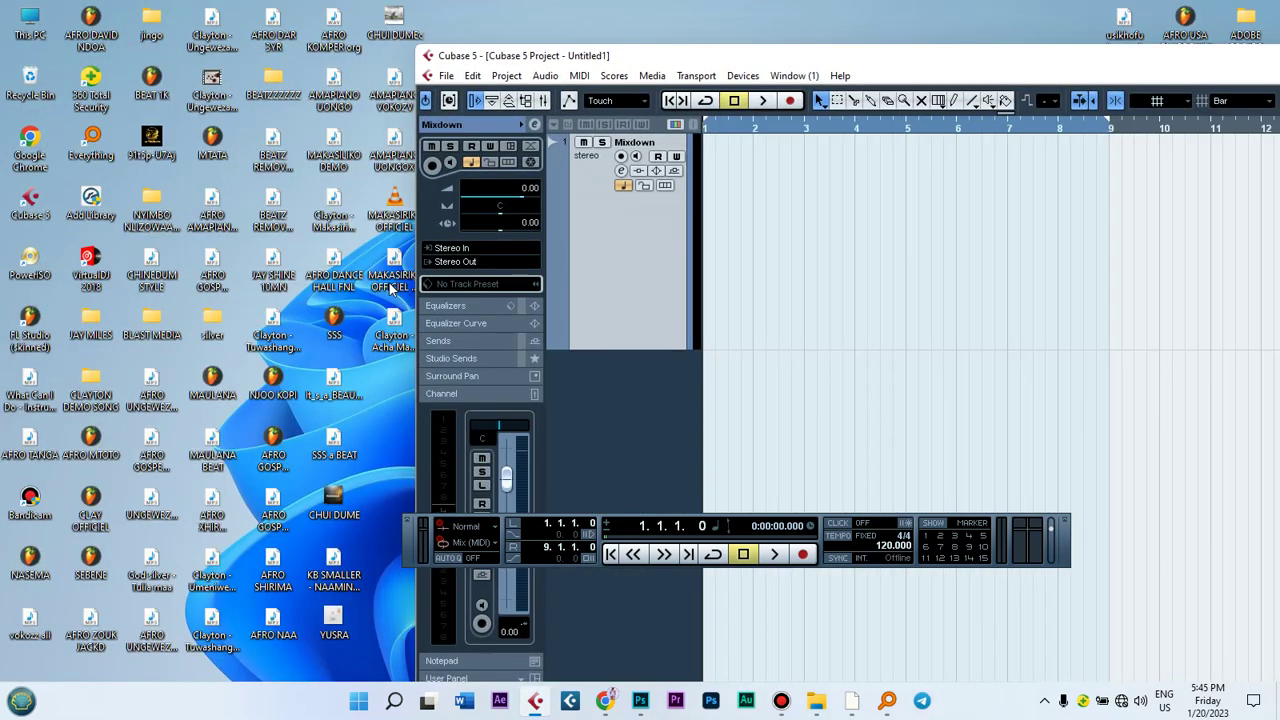
{"action": "left_click_drag", "start_coordinate": [382, 270], "coordinate": [806, 220]}
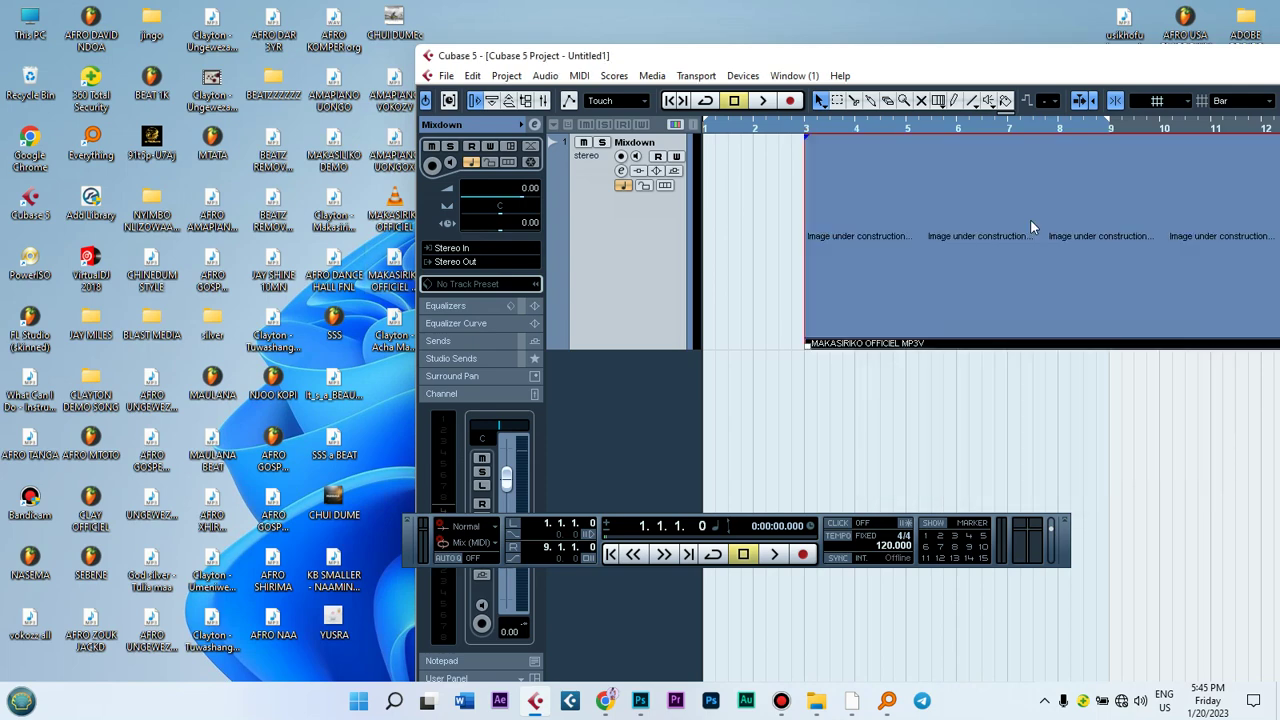
{"action": "double_click", "coordinate": [1000, 63]}
{"action": "left_click_drag", "start_coordinate": [817, 160], "coordinate": [714, 162]}
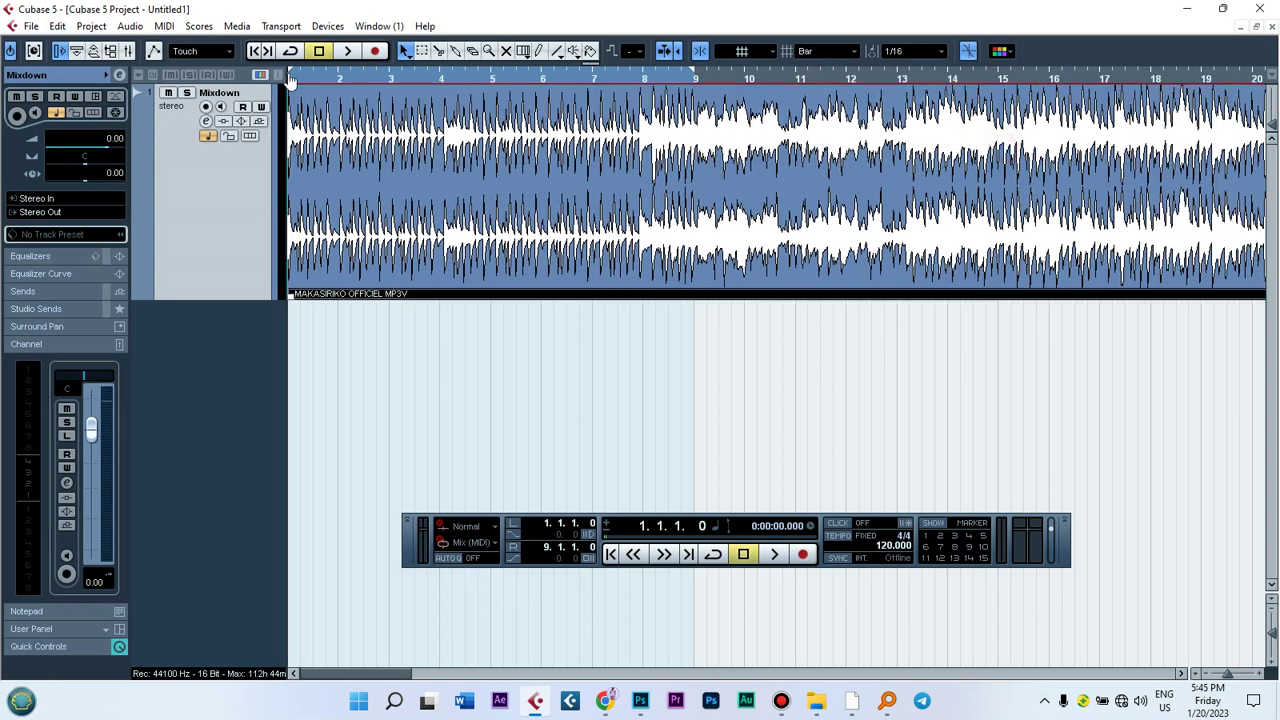
Return to the start of the project and play the first bars of the imported song.
{"action": "left_click", "coordinate": [268, 51]}
{"action": "left_click", "coordinate": [252, 51]}
{"action": "key", "text": "space"}
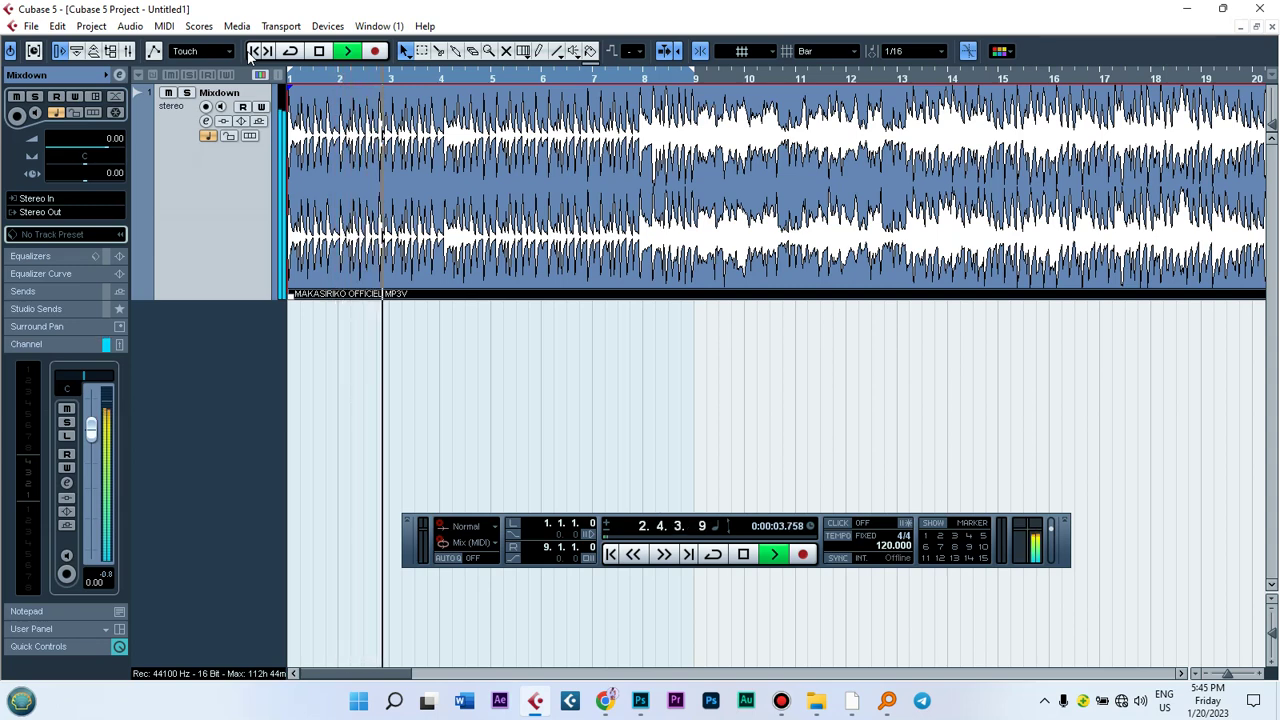
{"action": "key", "text": "space"}
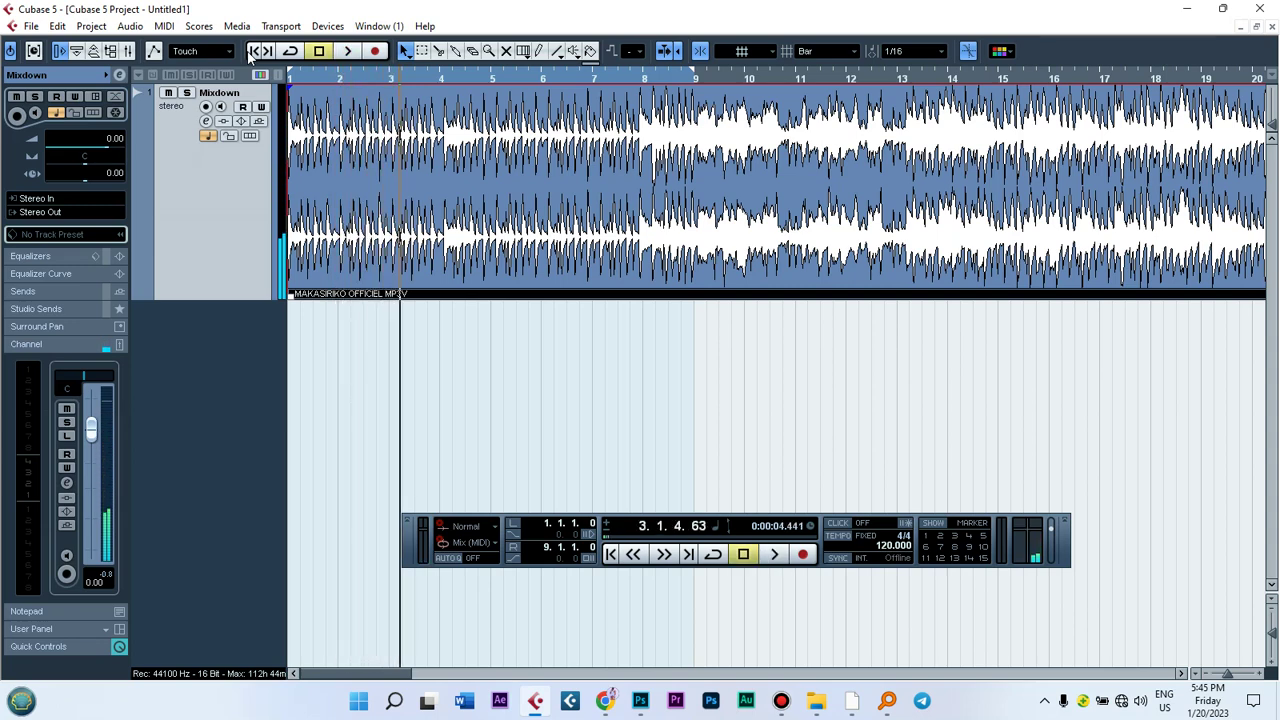
Open Mixer 3 and play the song briefly to check the Stereo Out channel's level.
{"action": "left_click", "coordinate": [330, 30]}
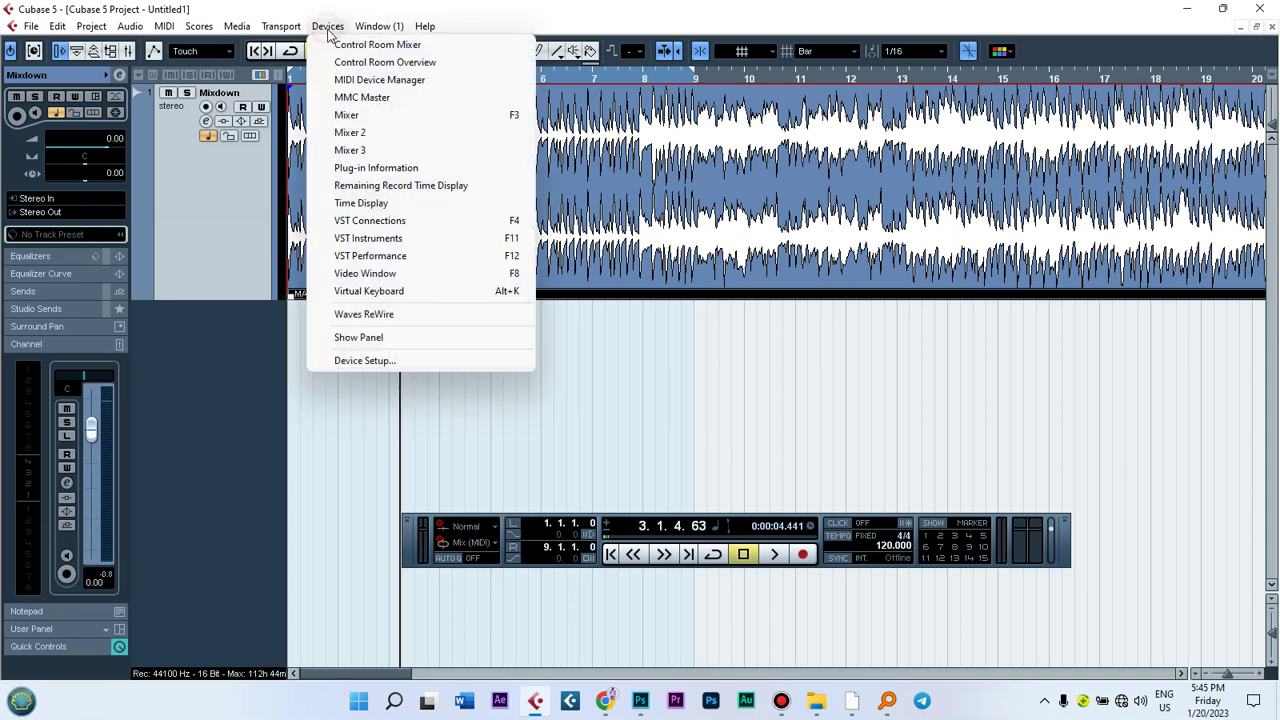
{"action": "left_click", "coordinate": [352, 150]}
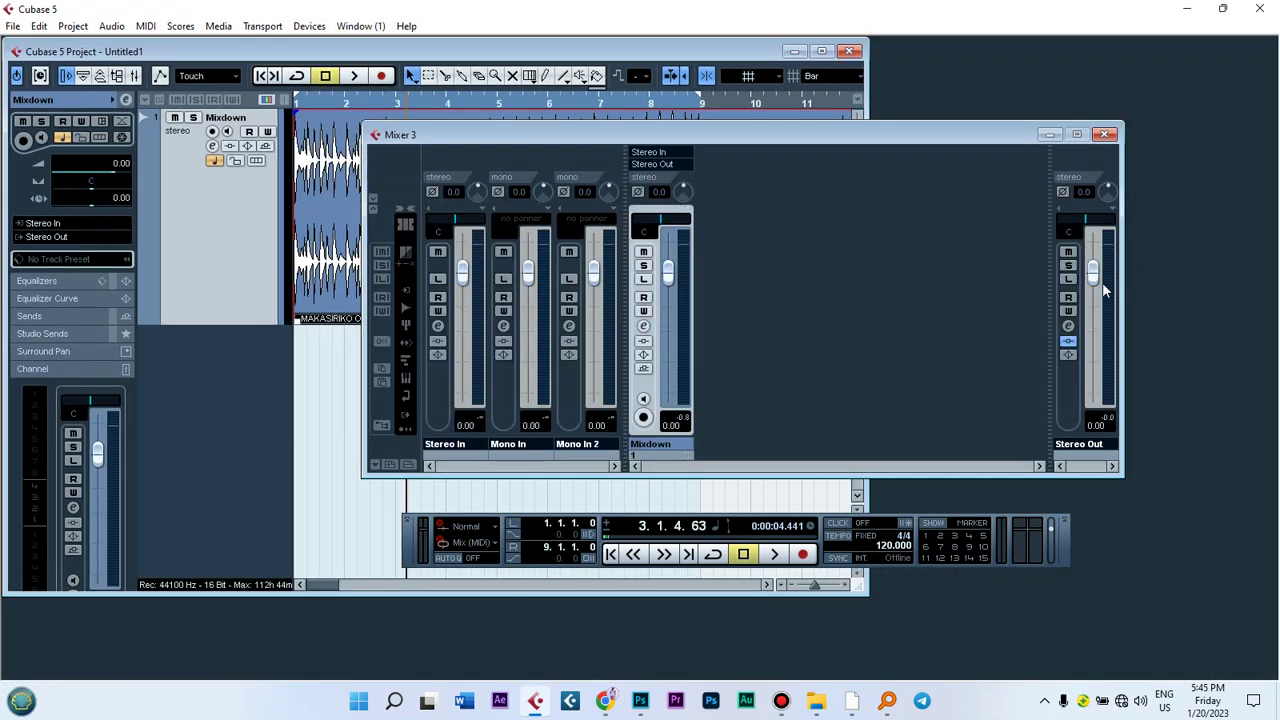
{"action": "key", "text": "space"}
{"action": "key", "text": "space"}
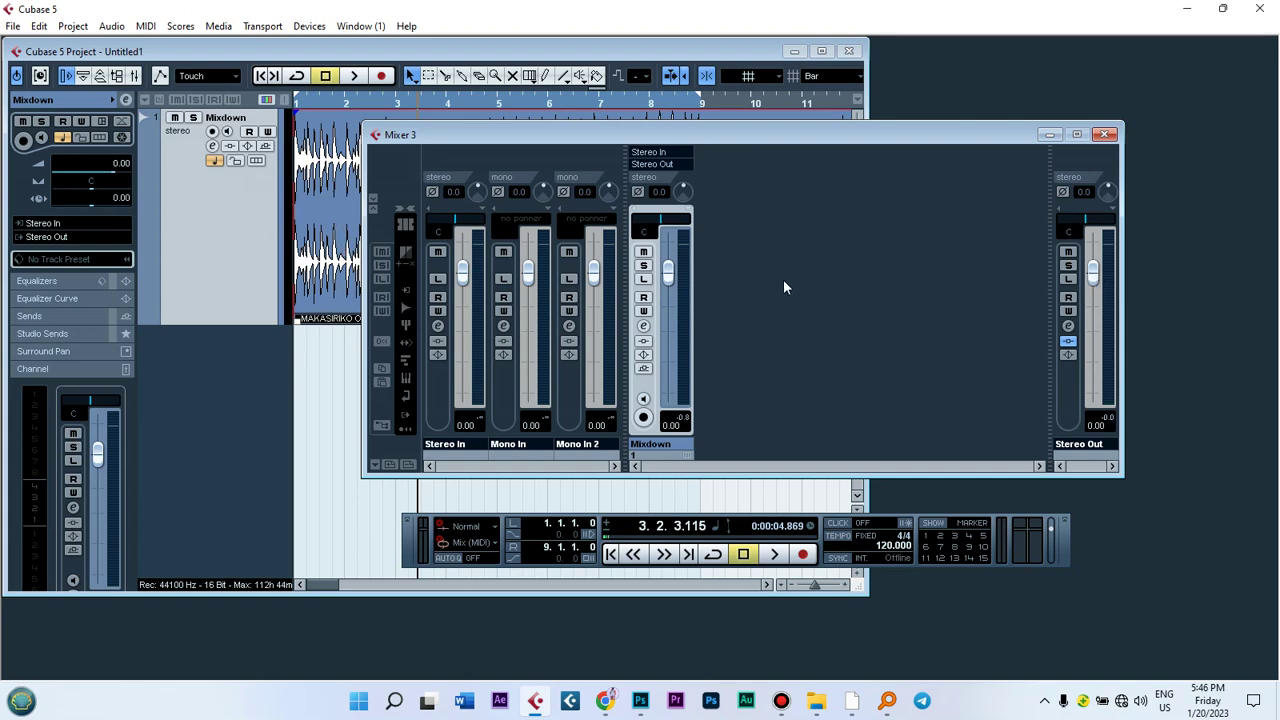
Try the Stereo Out fader at 0.40, reset it to 0, and play the song briefly.
{"action": "mouse_move", "coordinate": [1097, 291]}
{"action": "left_mouse_down"}
{"action": "mouse_move", "coordinate": [1097, 303]}
{"action": "mouse_move", "coordinate": [1094, 252]}
{"action": "mouse_move", "coordinate": [1110, 258]}
{"action": "mouse_move", "coordinate": [1107, 293]}
{"action": "left_mouse_up"}
{"action": "left_click_drag", "start_coordinate": [1095, 290], "coordinate": [1096, 273]}
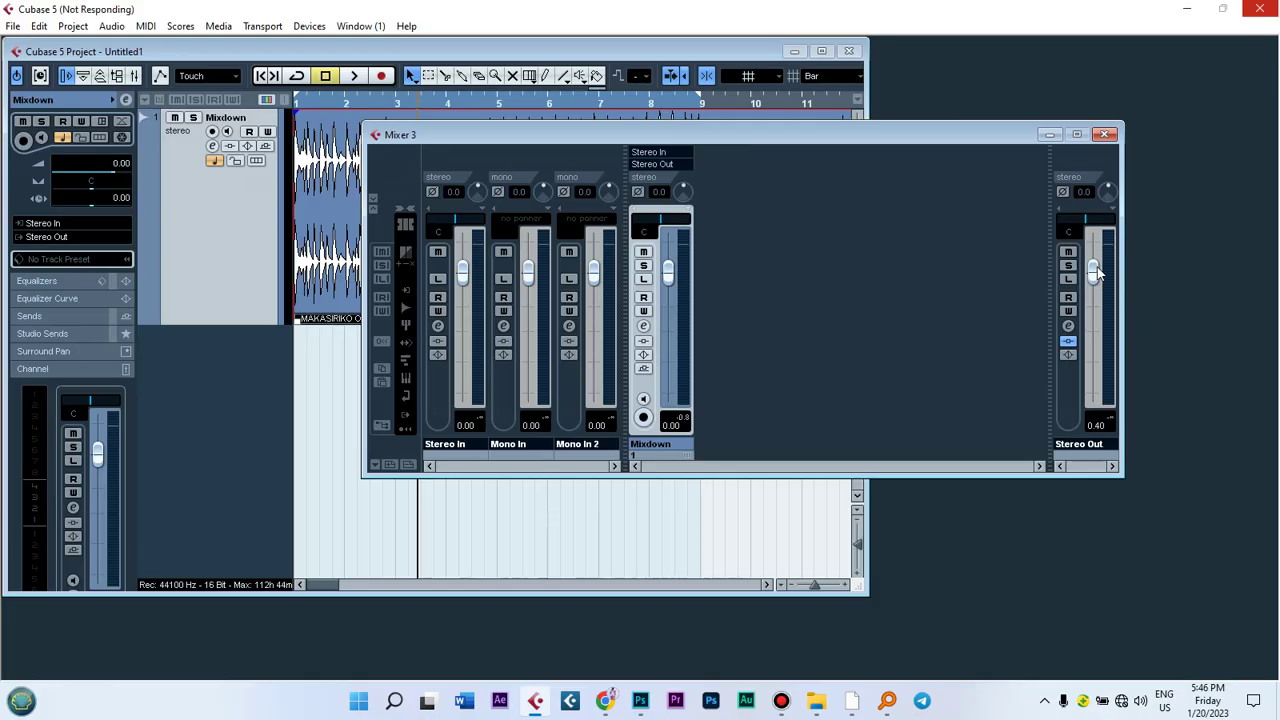
{"action": "left_click", "coordinate": [1097, 425]}
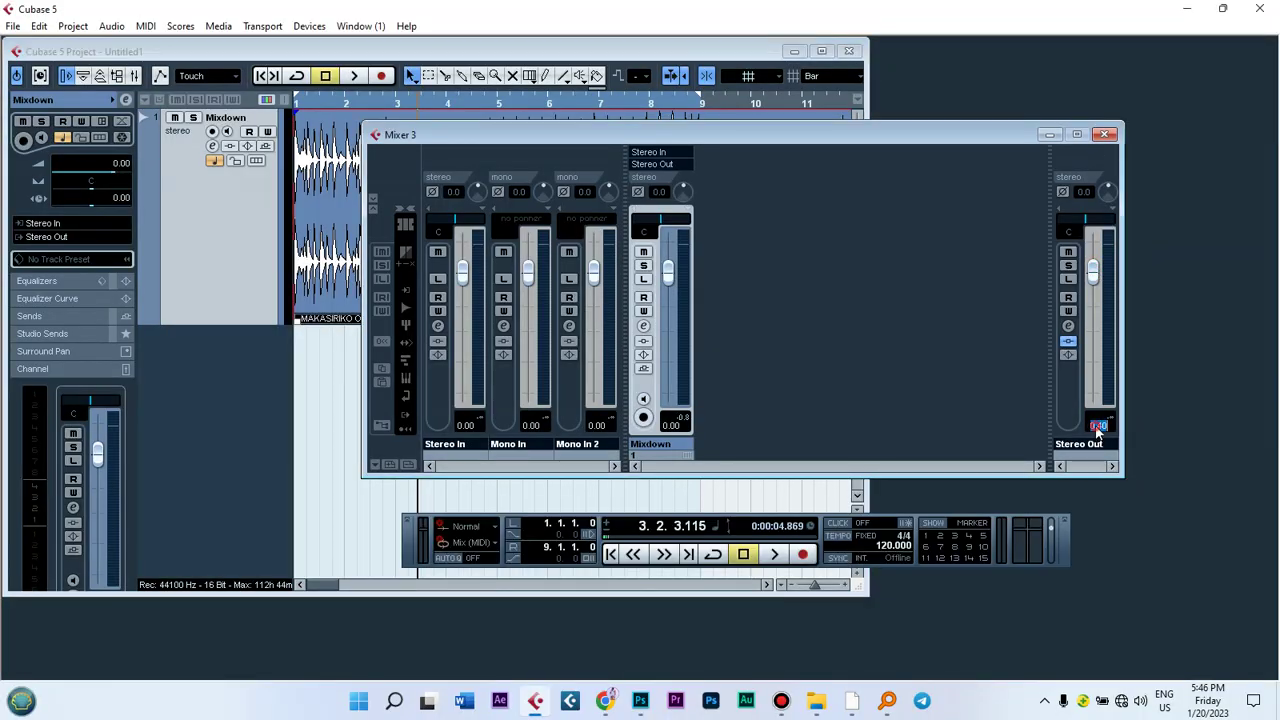
{"action": "type", "text": "0"}
{"action": "key", "text": "Return"}
{"action": "key", "text": "space"}
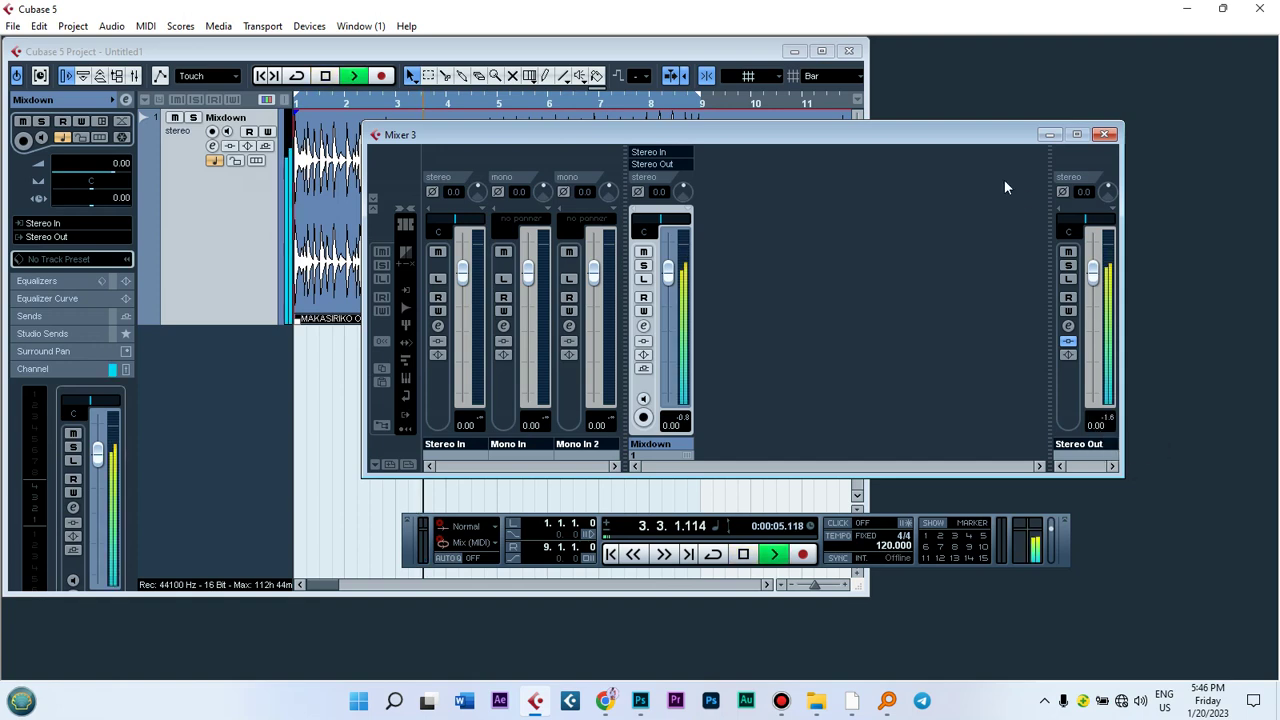
{"action": "key", "text": "space"}
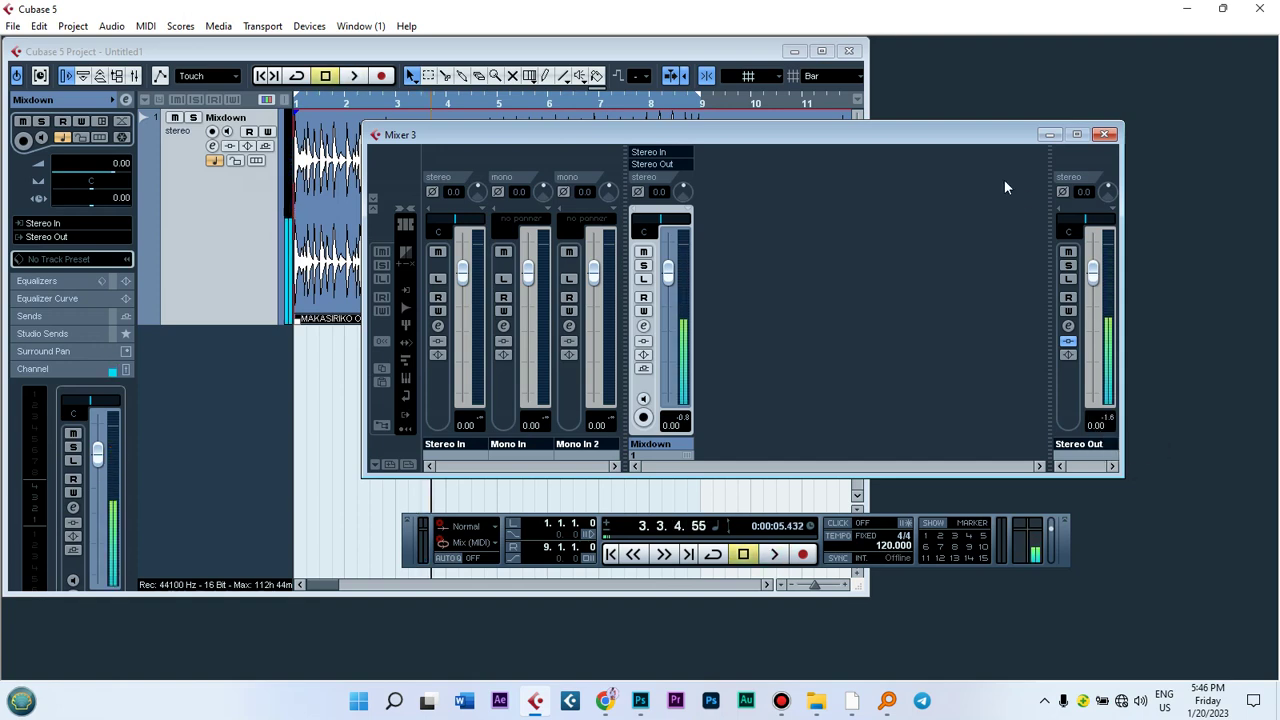
Open the Stereo Out channel settings and inspect the StereoEnhancer and VSTDynamics insert editors before closing both.
{"action": "left_click", "coordinate": [1068, 326]}
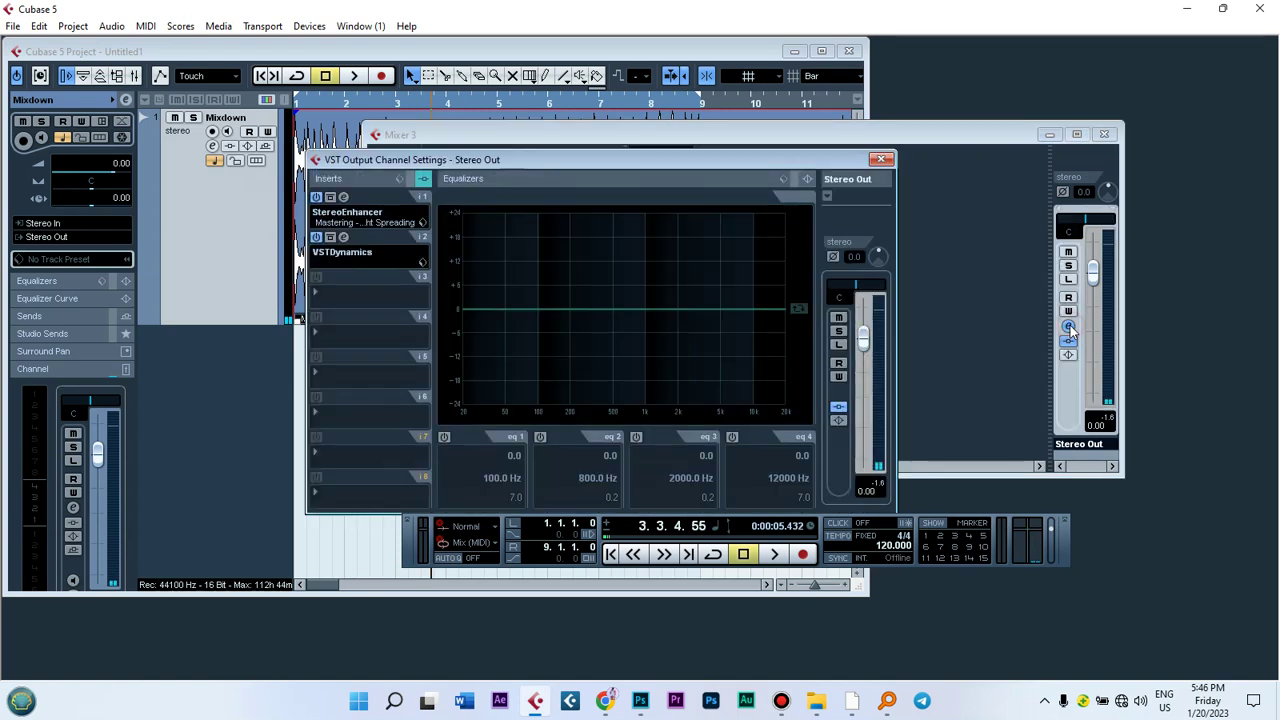
{"action": "left_click", "coordinate": [344, 197]}
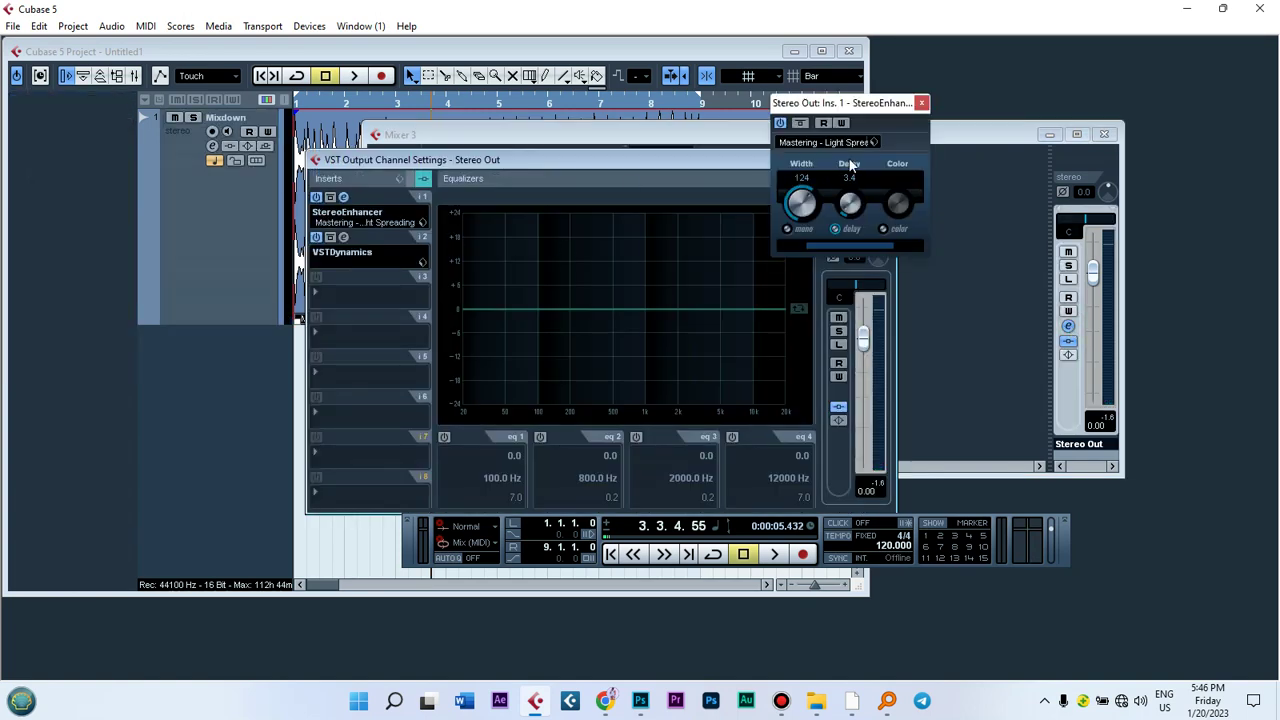
{"action": "left_click", "coordinate": [344, 238]}
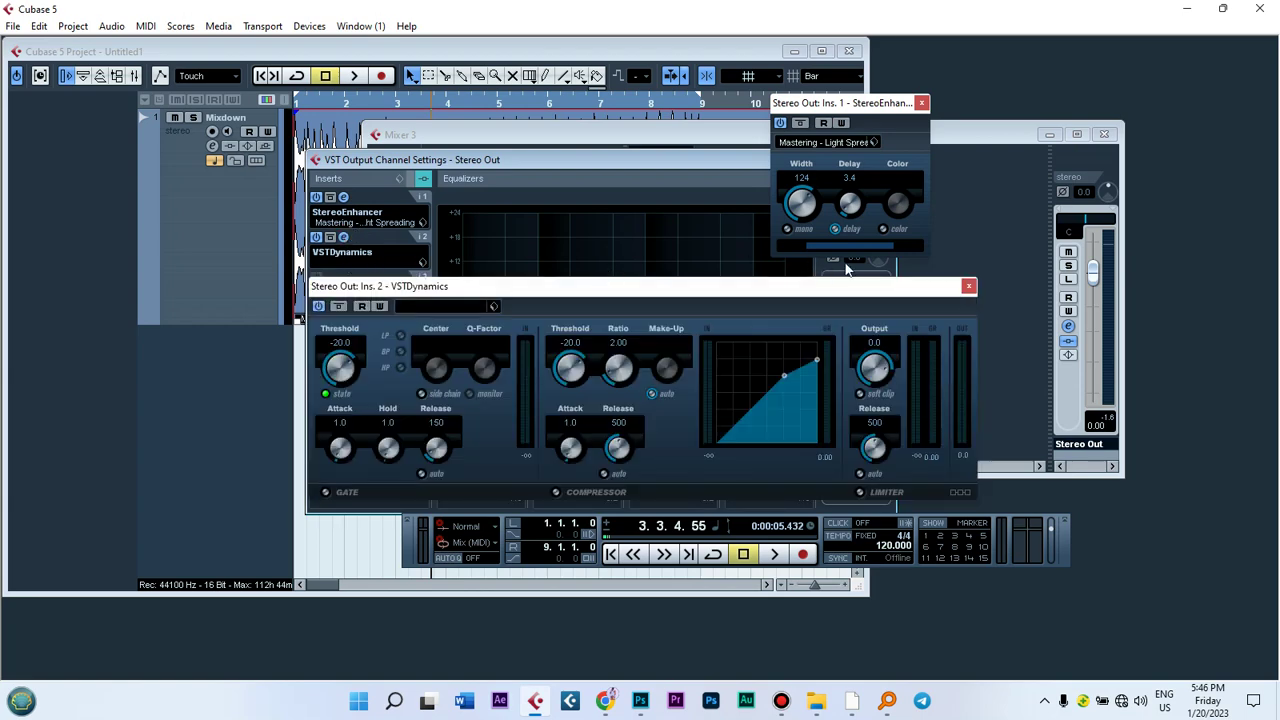
{"action": "left_click", "coordinate": [968, 286]}
{"action": "left_click", "coordinate": [922, 103]}
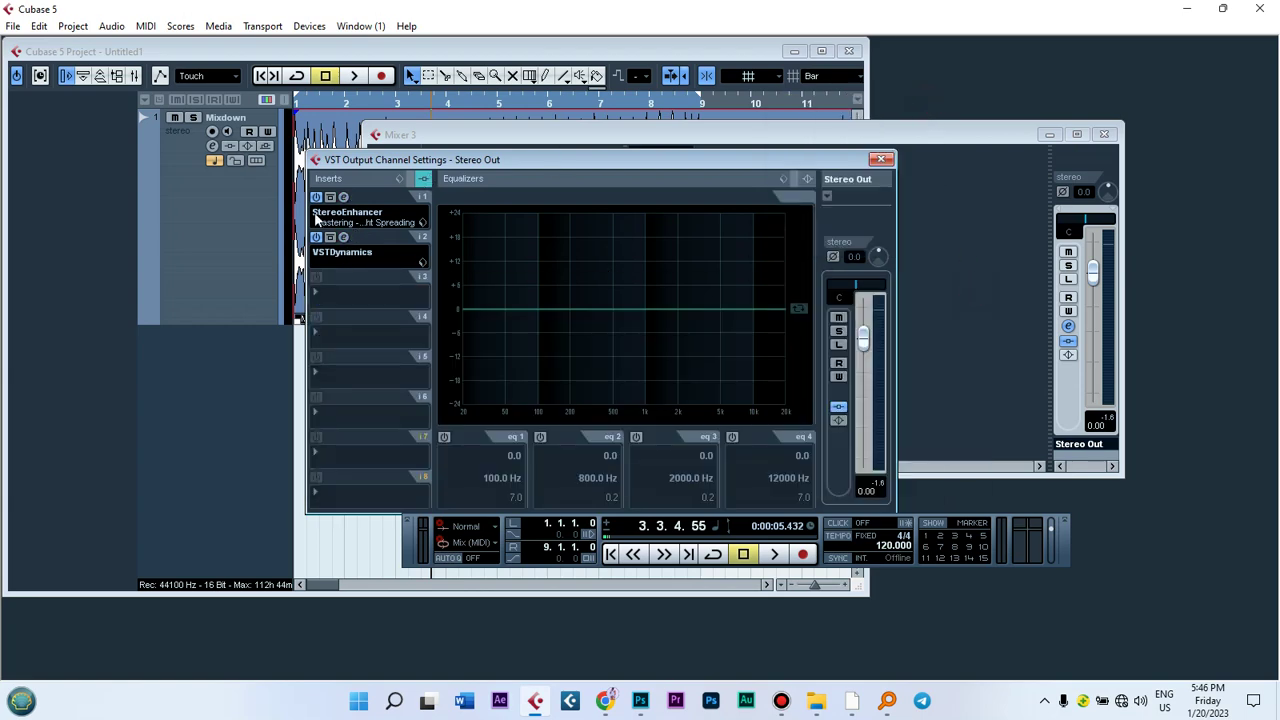
Switch off the VSTDynamics and StereoEnhancer inserts on Stereo Out while the song plays, then stop playback.
{"action": "key", "text": "space"}
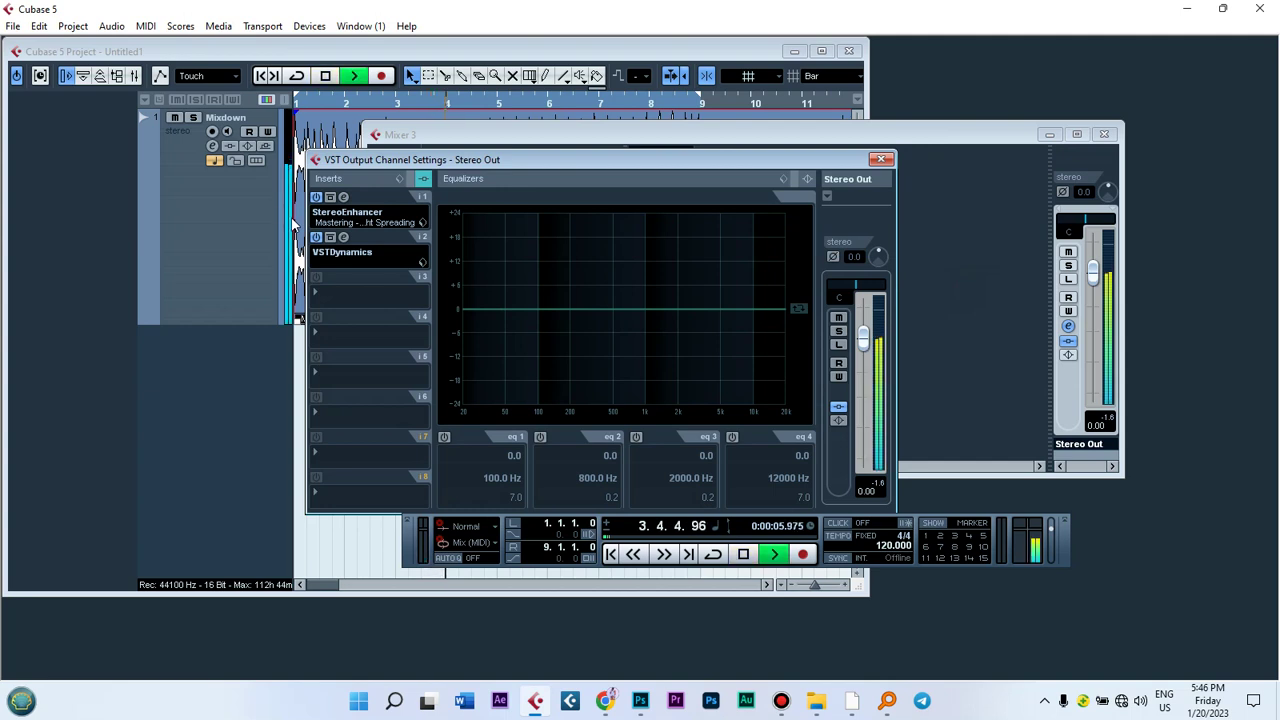
{"action": "left_click", "coordinate": [316, 237]}
{"action": "left_click", "coordinate": [316, 196]}
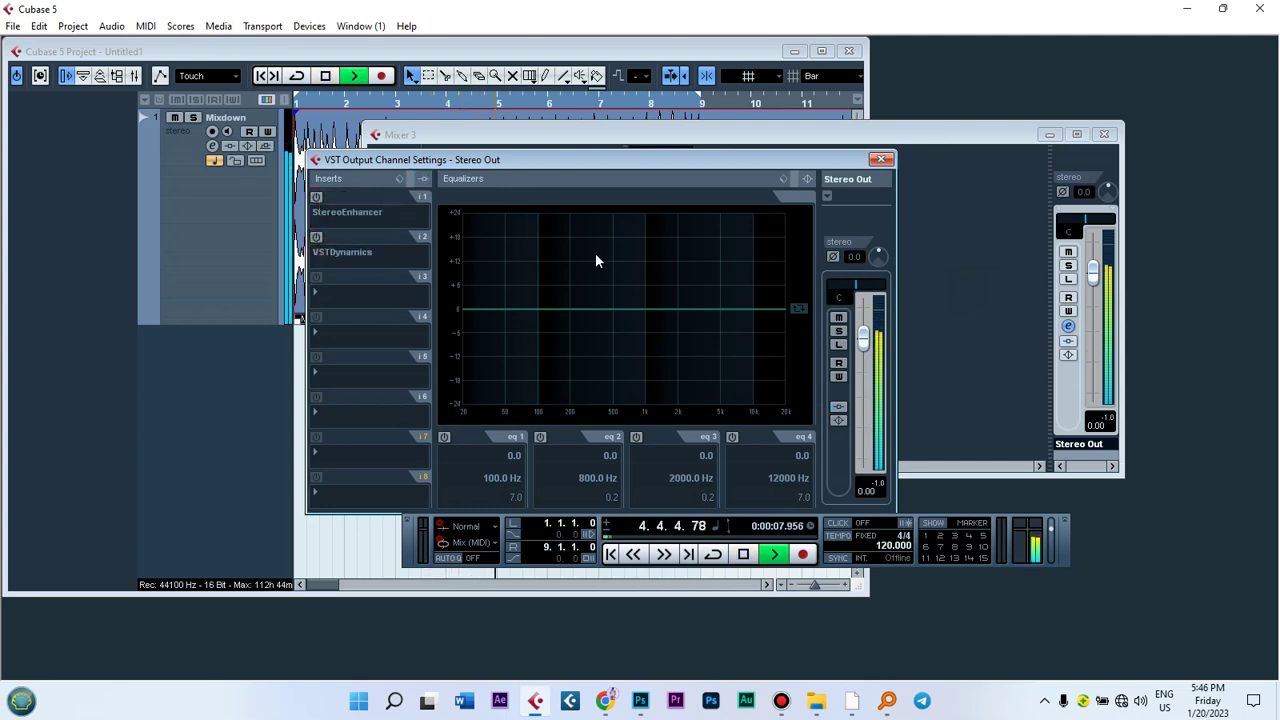
{"action": "key", "text": "space"}
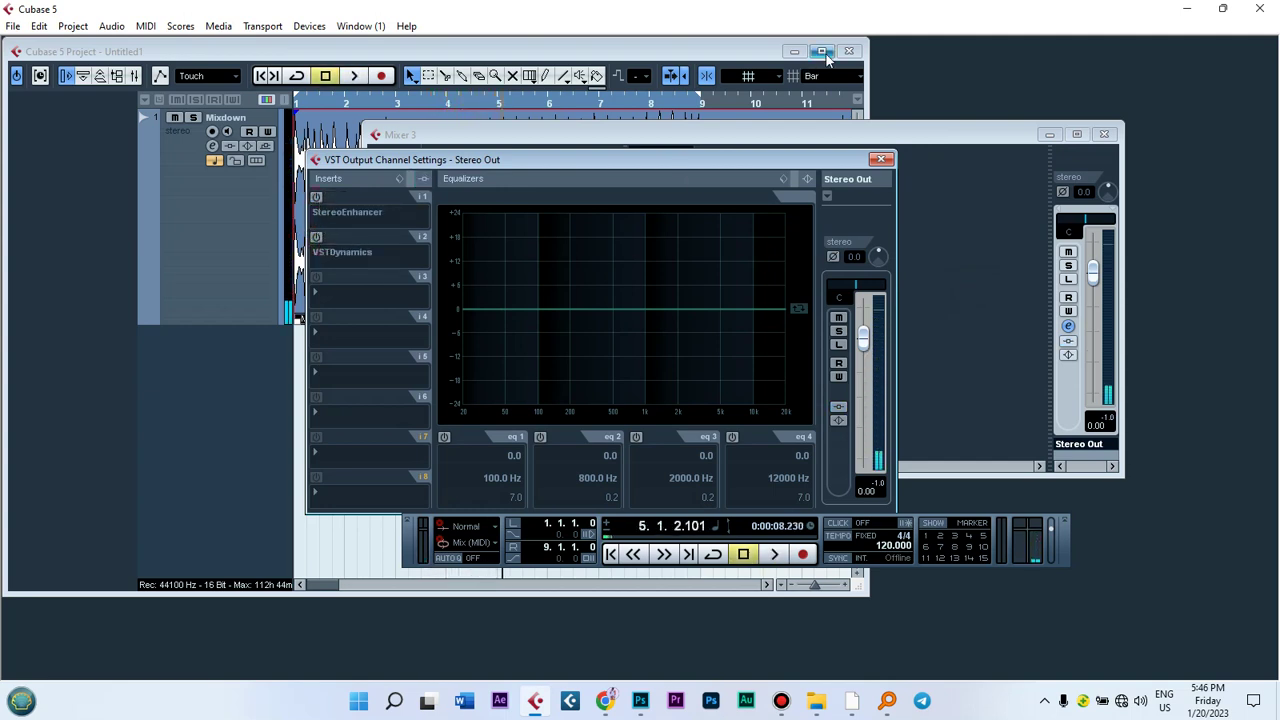
Maximize the project window and play the song with the Mixdown track selected.
{"action": "left_click", "coordinate": [824, 53]}
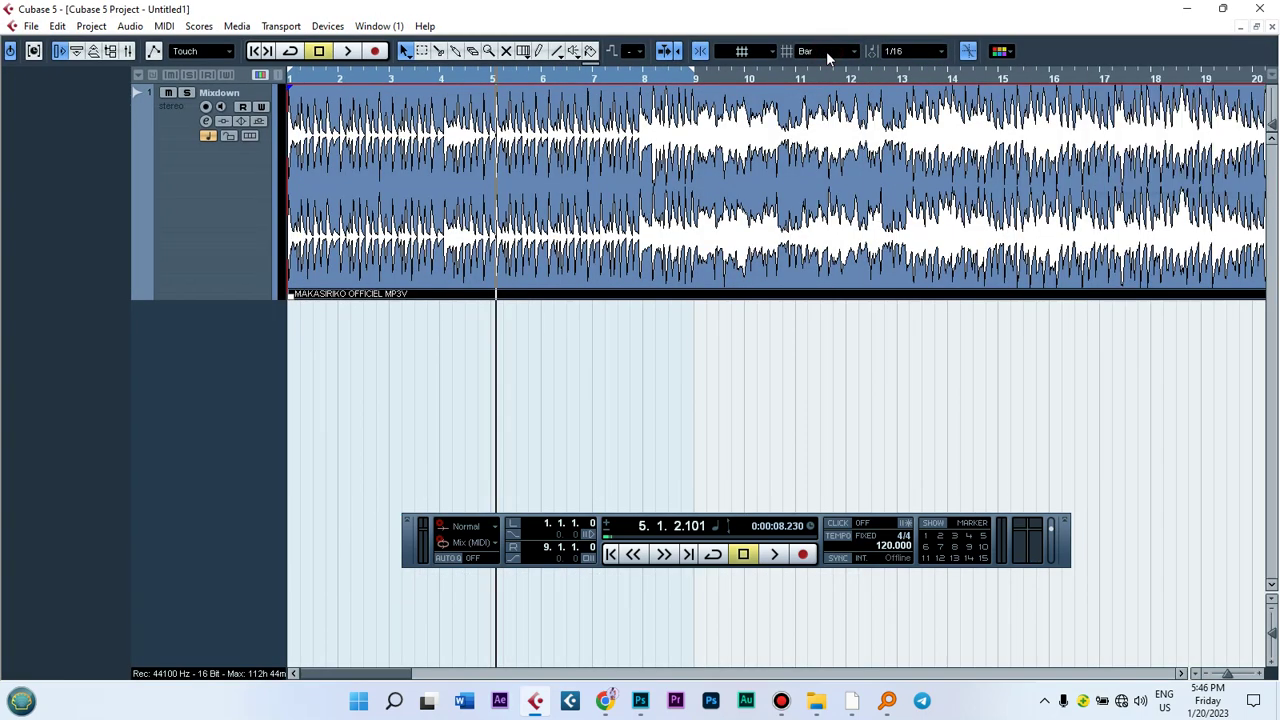
{"action": "left_click", "coordinate": [180, 228]}
{"action": "key", "text": "space"}
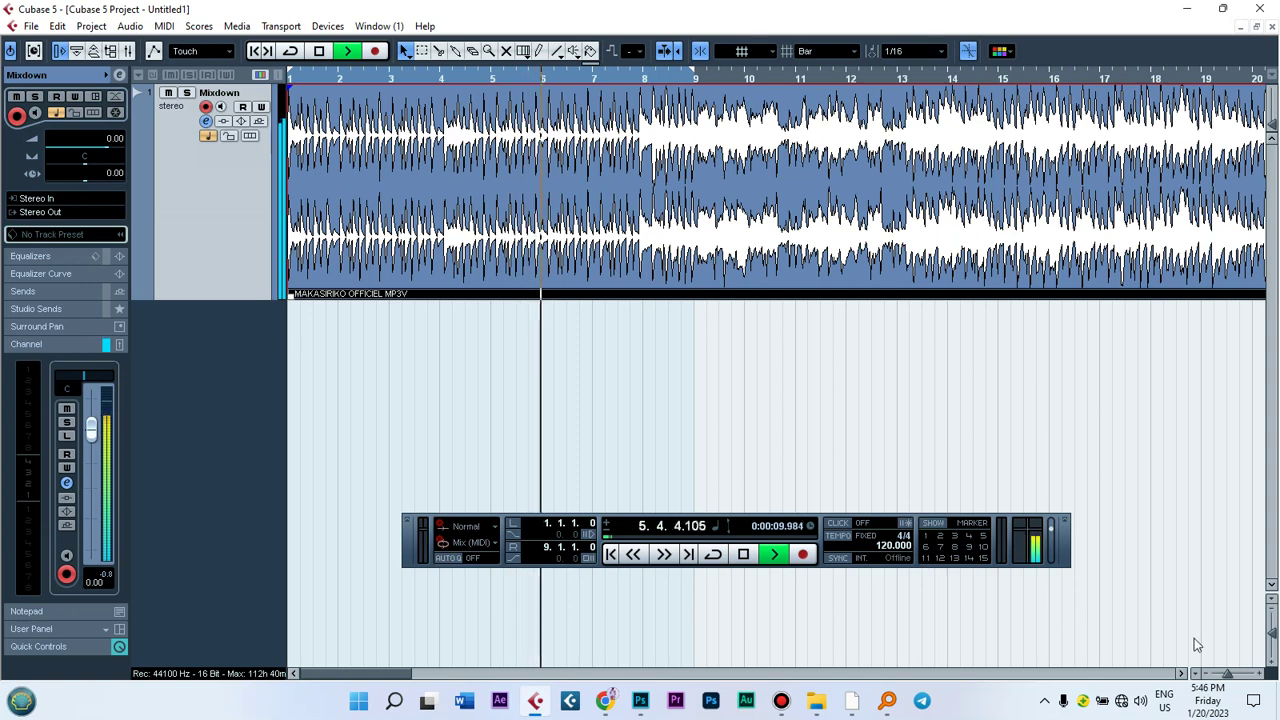
Set the locators to bars 8 to 16 and audition the song from around bar 9, then stop playback.
{"action": "left_click", "coordinate": [1222, 673]}
{"action": "left_click", "coordinate": [1222, 673]}
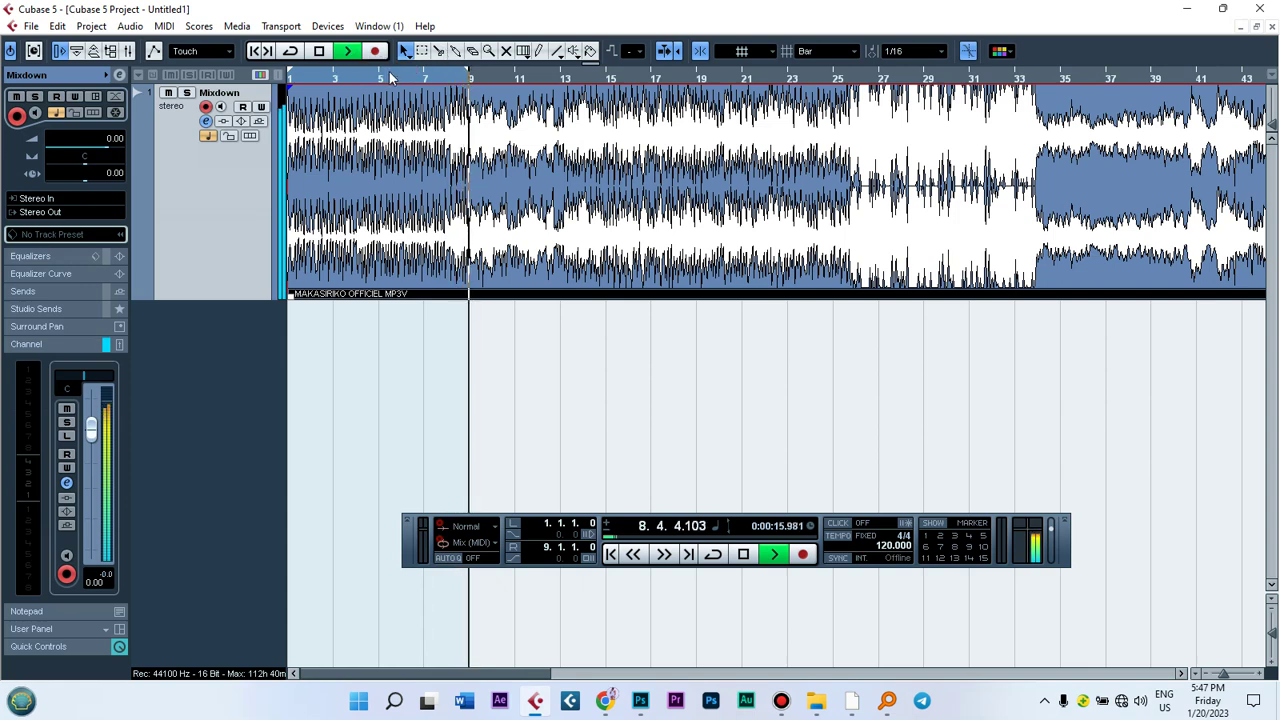
{"action": "left_click_drag", "start_coordinate": [391, 71], "coordinate": [533, 79]}
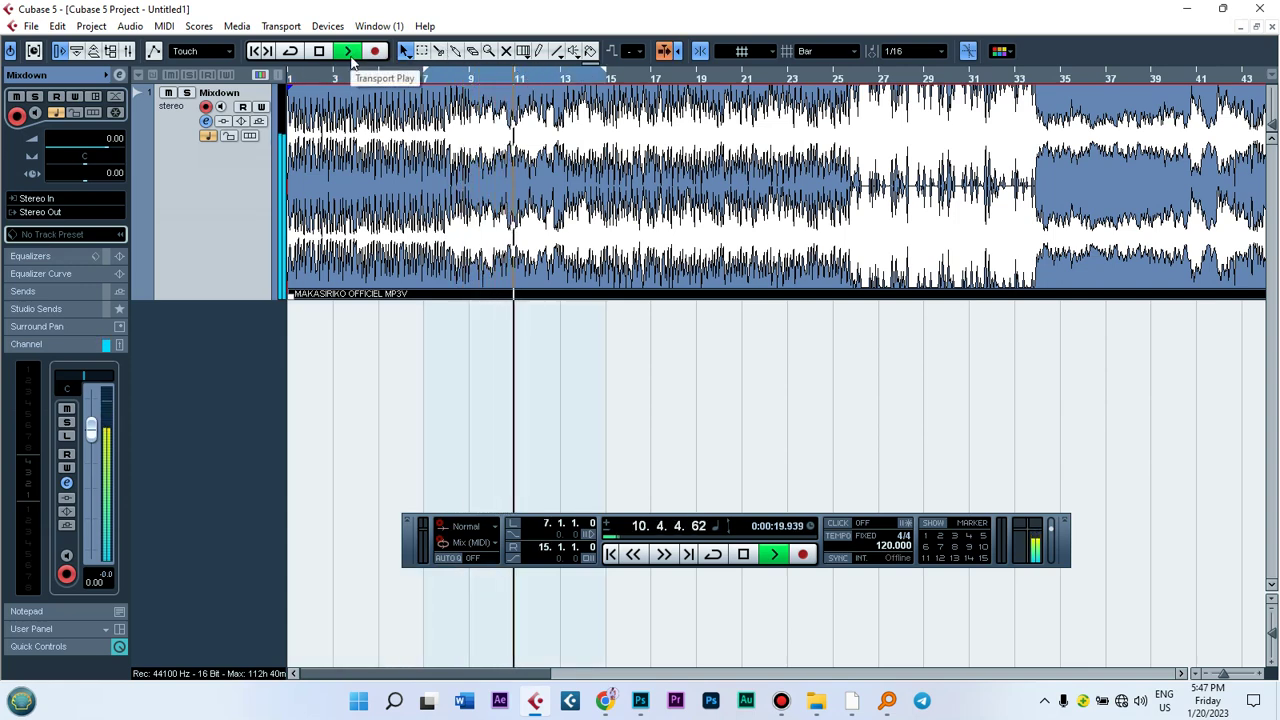
{"action": "left_click", "coordinate": [459, 76]}
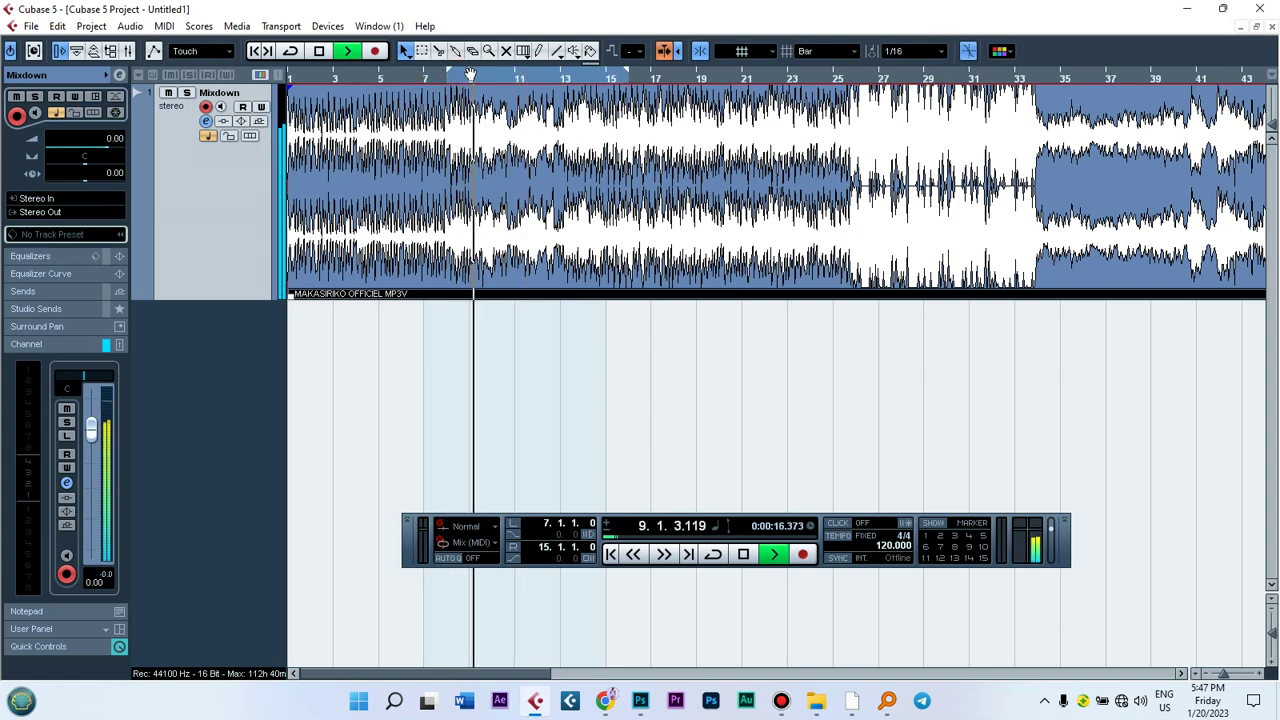
{"action": "left_click_drag", "start_coordinate": [466, 75], "coordinate": [489, 77]}
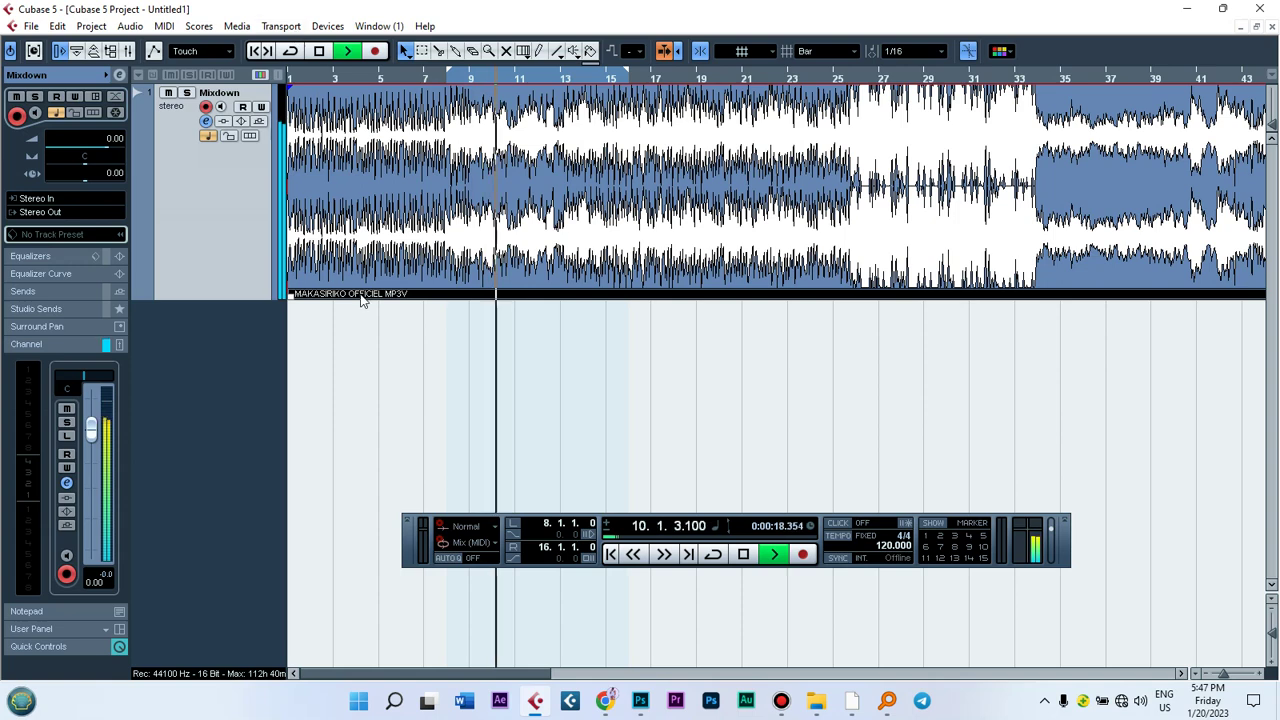
{"action": "key", "text": "space"}
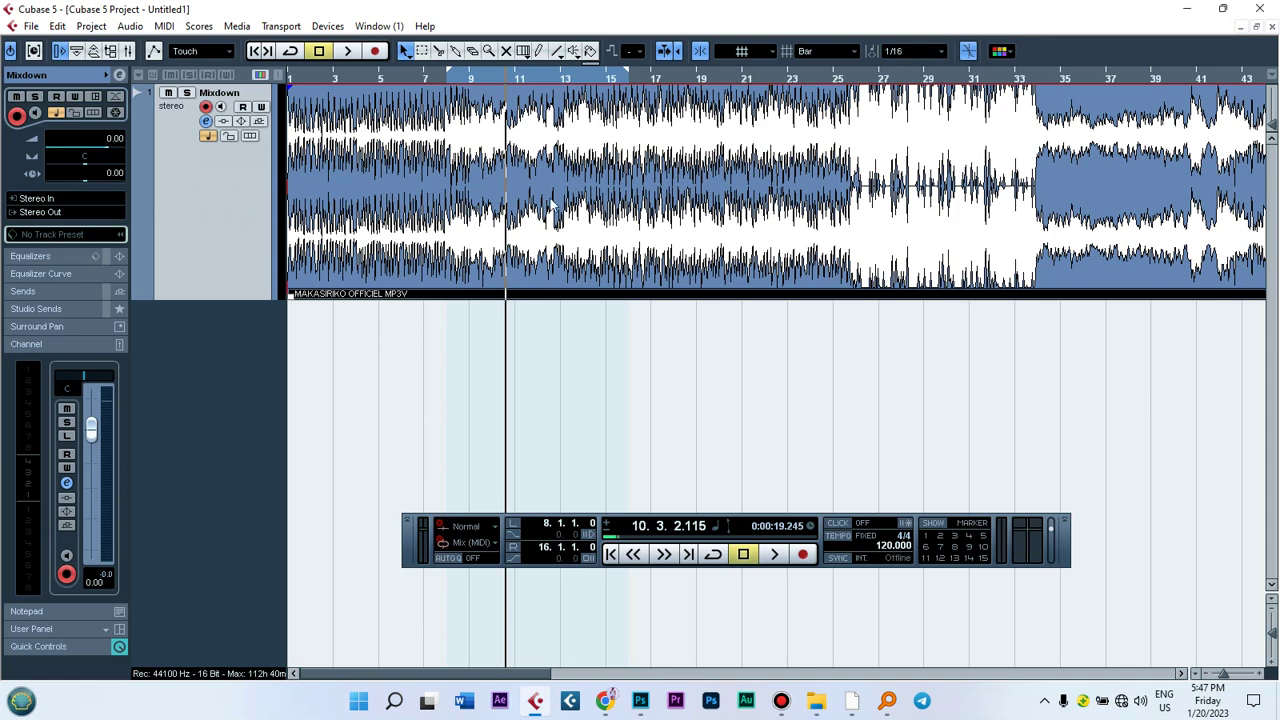
Open the Mixdown track's channel settings and load the IDR Stereo mastering effect in the first insert slot.
{"action": "left_click", "coordinate": [118, 77]}
{"action": "left_click_drag", "start_coordinate": [378, 160], "coordinate": [511, 209]}
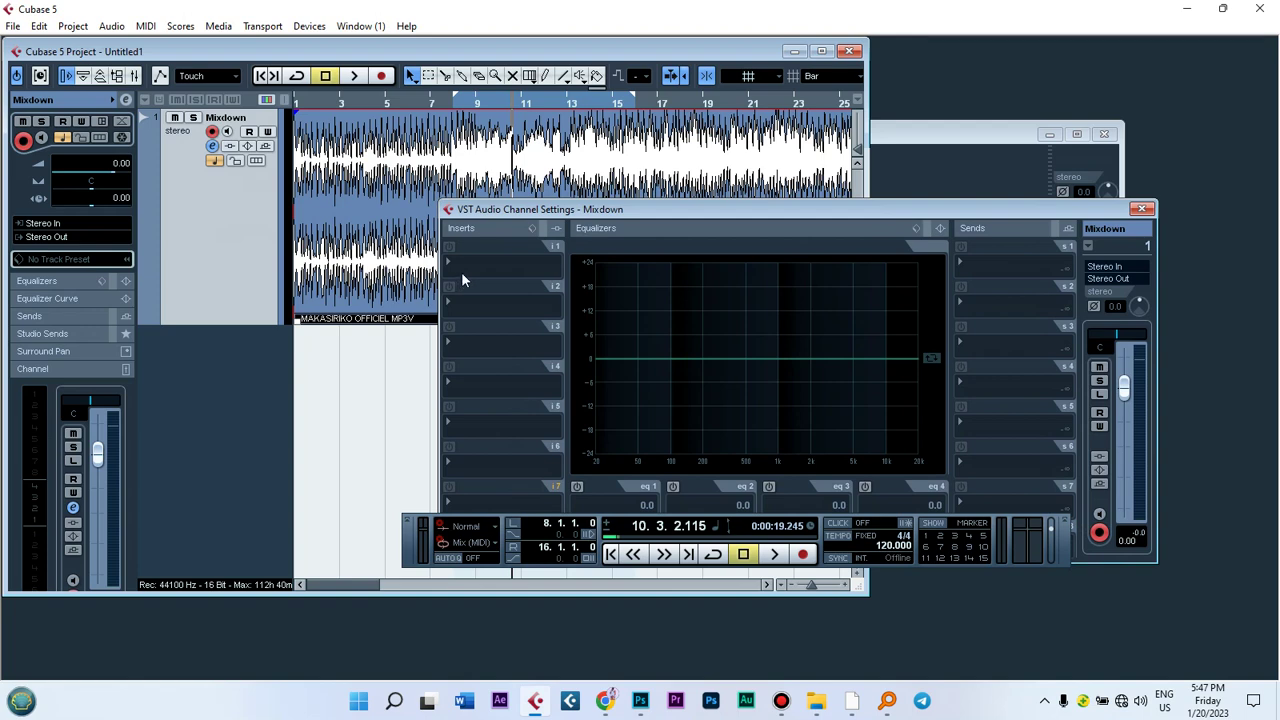
{"action": "left_click", "coordinate": [487, 264]}
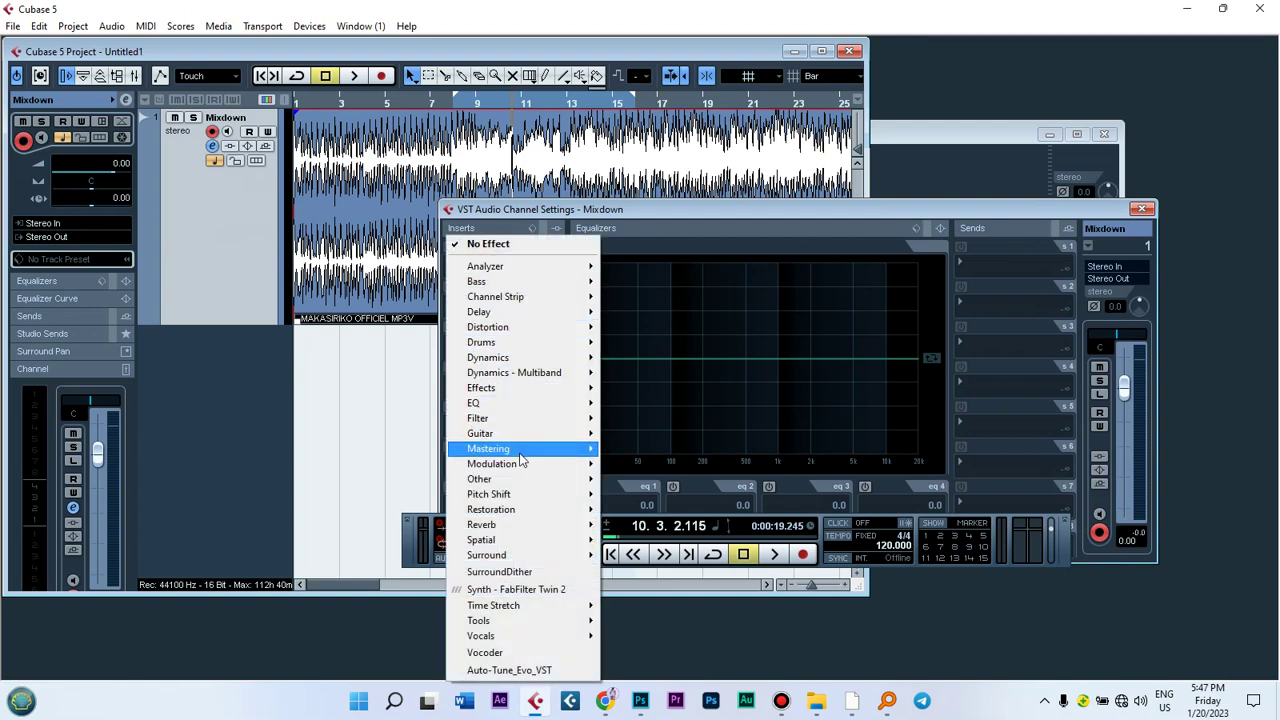
{"action": "mouse_move", "coordinate": [557, 455]}
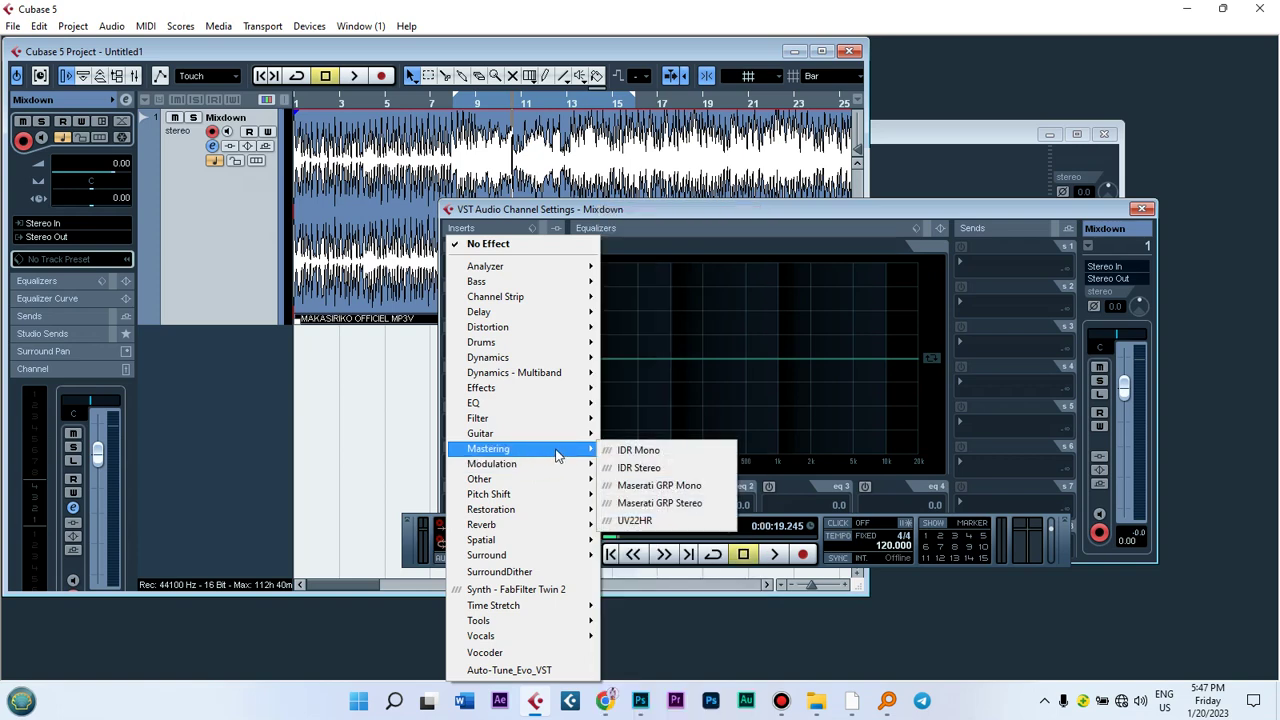
{"action": "left_click", "coordinate": [655, 468]}
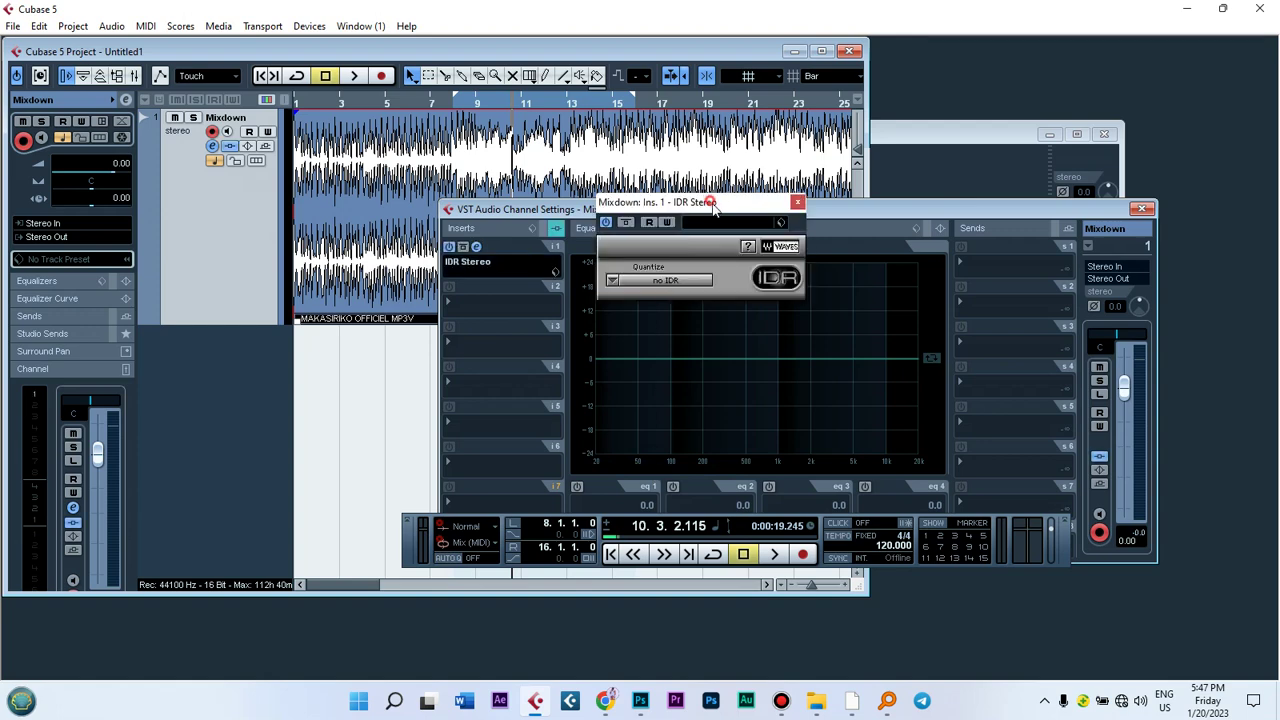
{"action": "left_click_drag", "start_coordinate": [713, 207], "coordinate": [729, 236]}
Set IDR Stereo's Quantize to 16 bit while the song plays, then close its editor and stop playback.
{"action": "key", "text": "space"}
{"action": "left_click", "coordinate": [669, 312]}
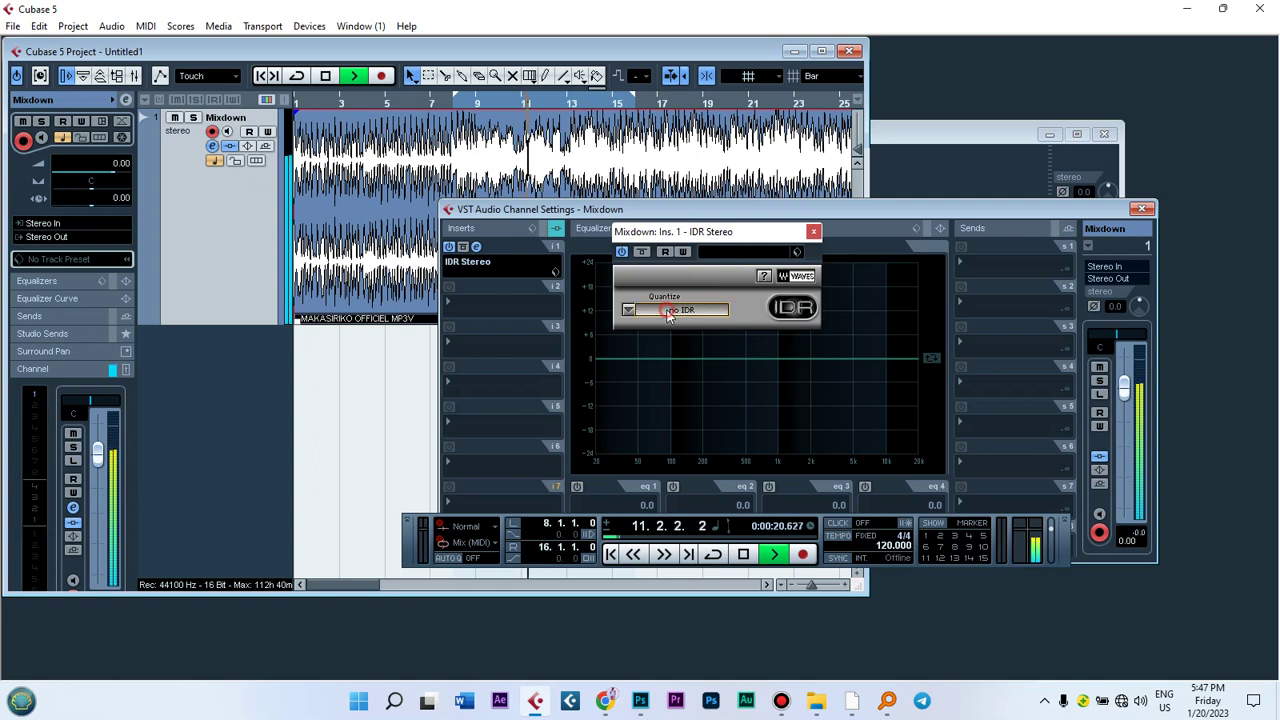
{"action": "left_click", "coordinate": [764, 251]}
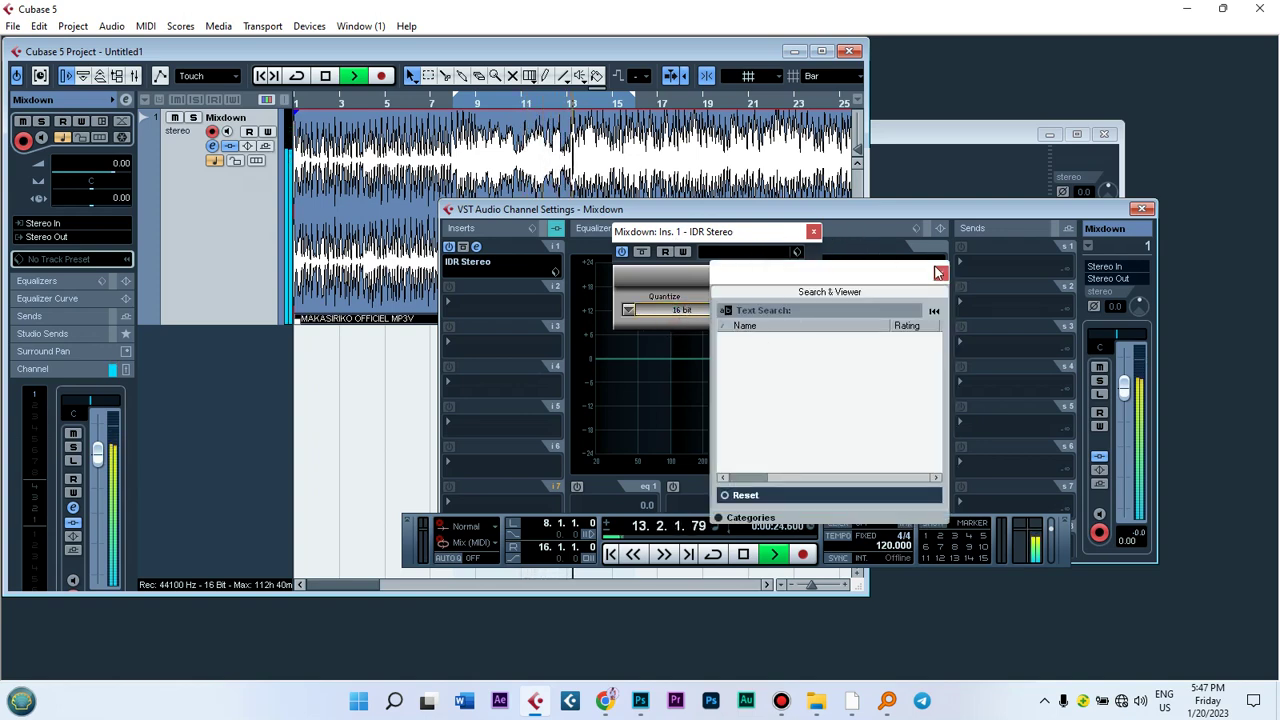
{"action": "left_click", "coordinate": [940, 272]}
{"action": "left_click", "coordinate": [813, 231]}
{"action": "key", "text": "space"}
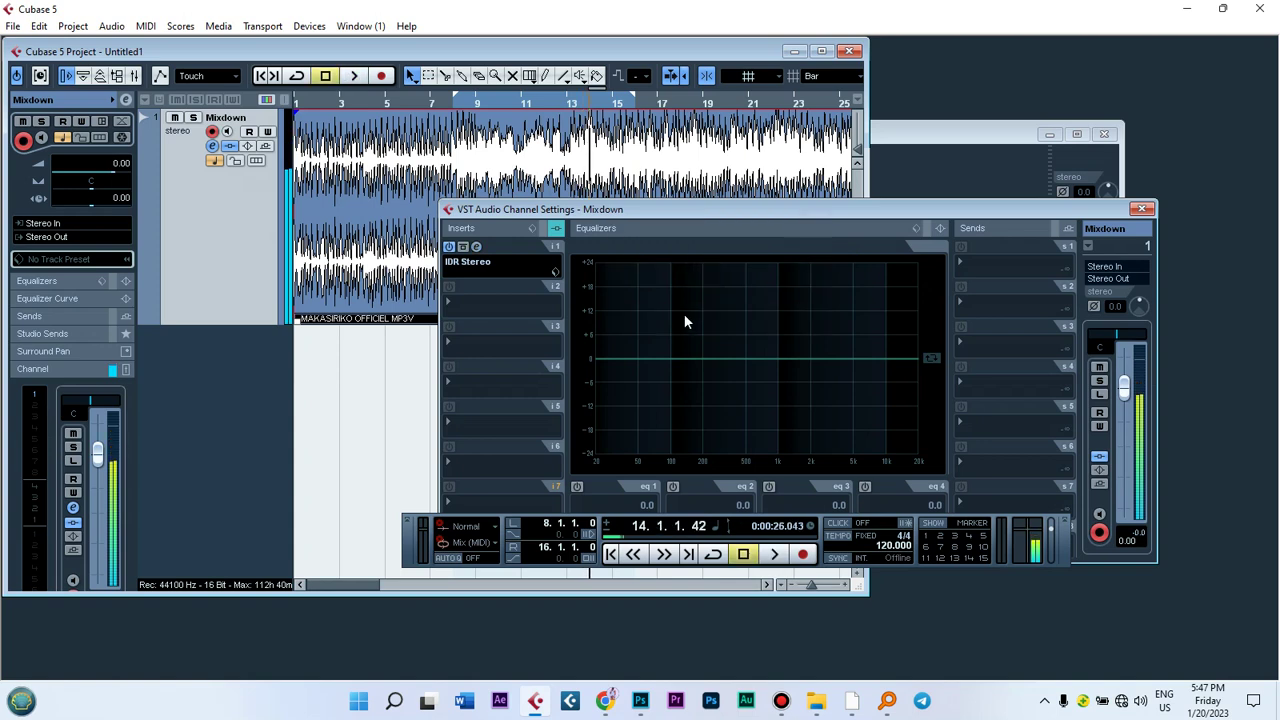
Replace IDR Stereo with Maserati GRP Stereo in the Mixdown track's first insert slot, discarding the IDR Stereo changes.
{"action": "left_click", "coordinate": [469, 262]}
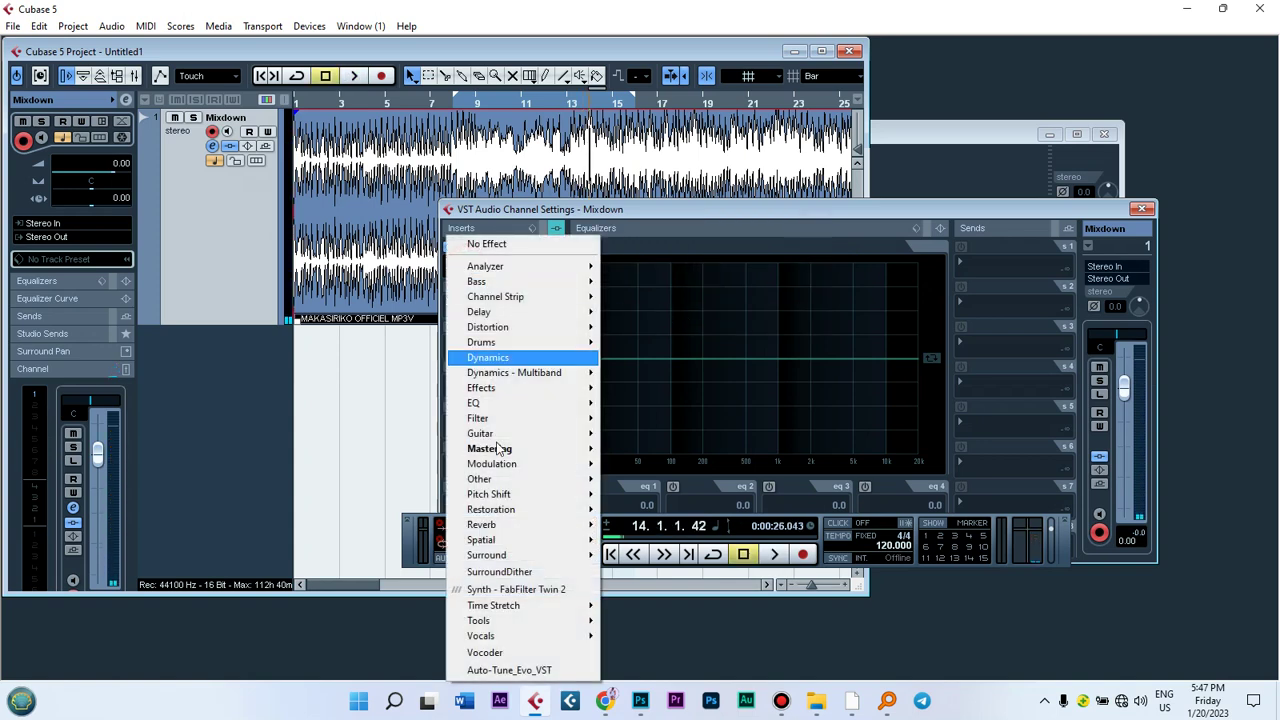
{"action": "mouse_move", "coordinate": [528, 451]}
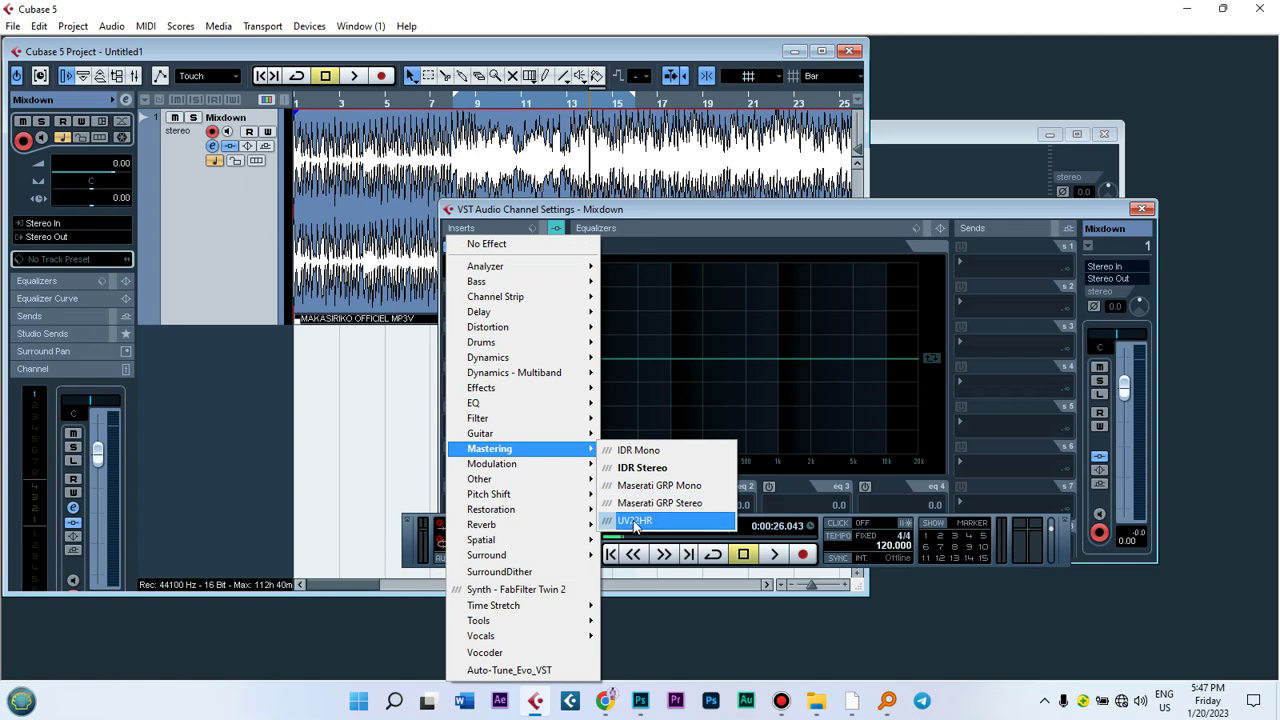
{"action": "left_click", "coordinate": [668, 503]}
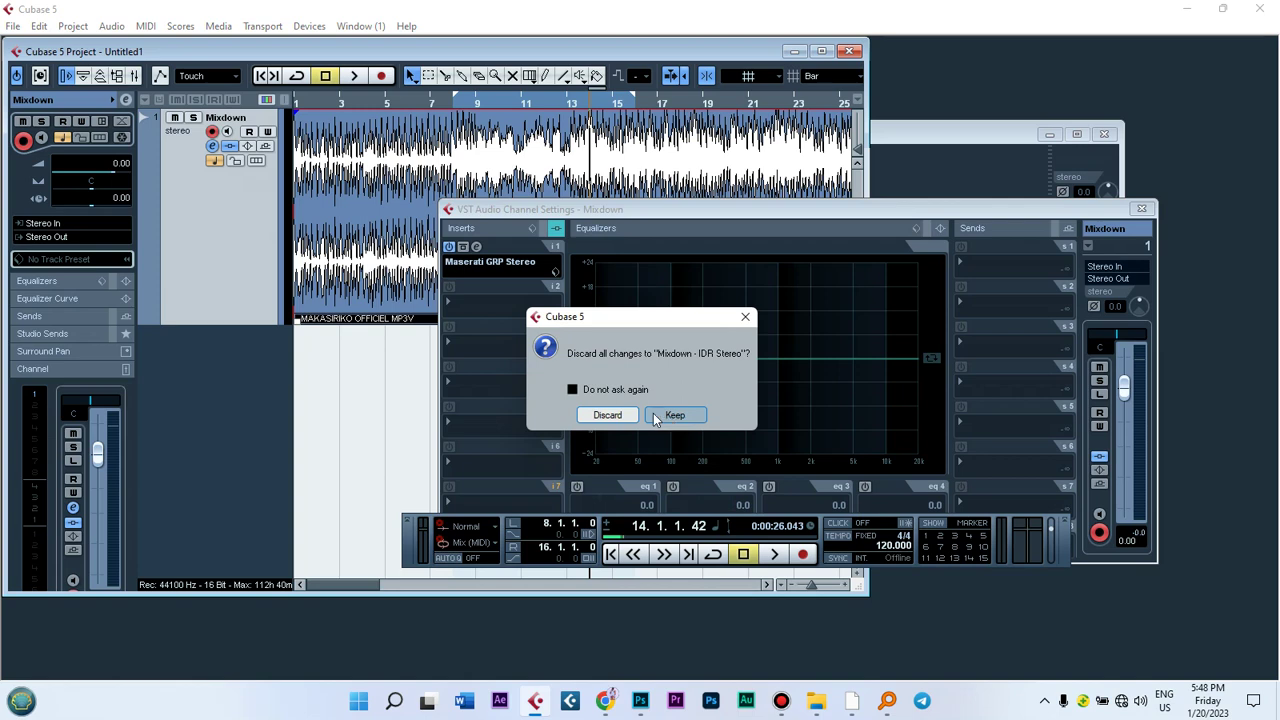
{"action": "left_click", "coordinate": [612, 416]}
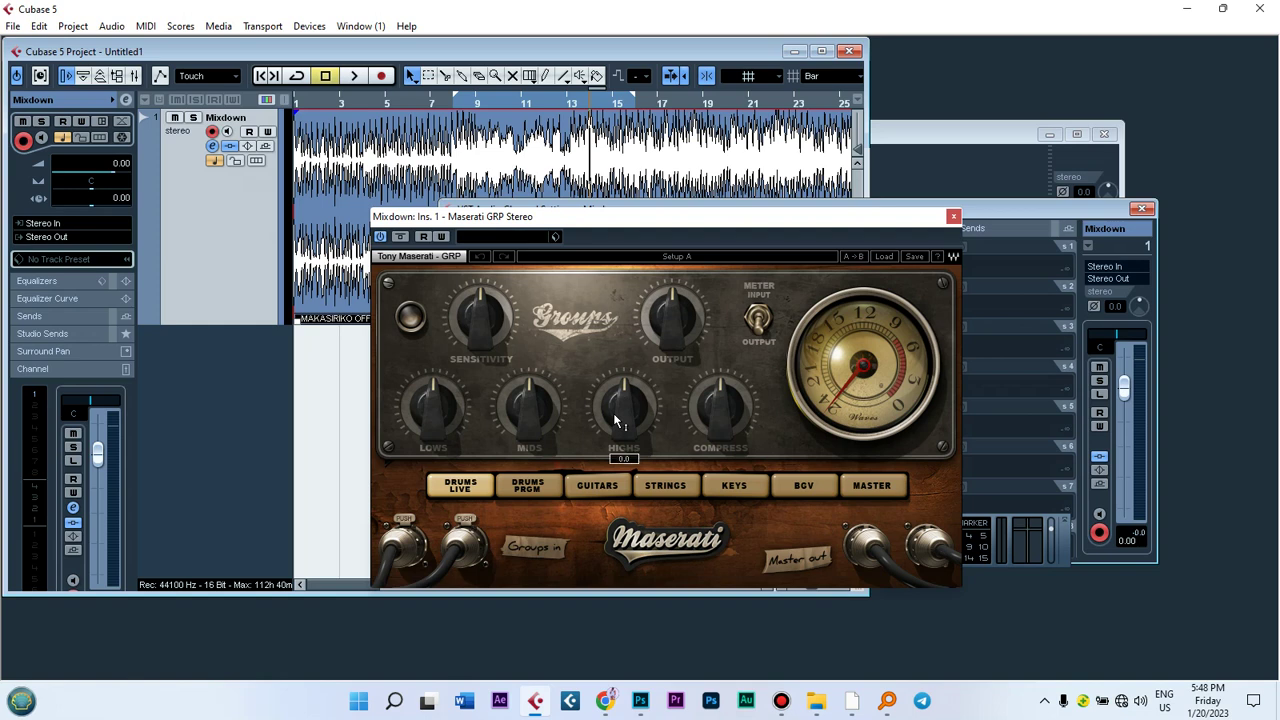
Play the song briefly through Maserati GRP Stereo, maximize the project window and move the plug-in editor above the transport controls.
{"action": "key", "text": "space"}
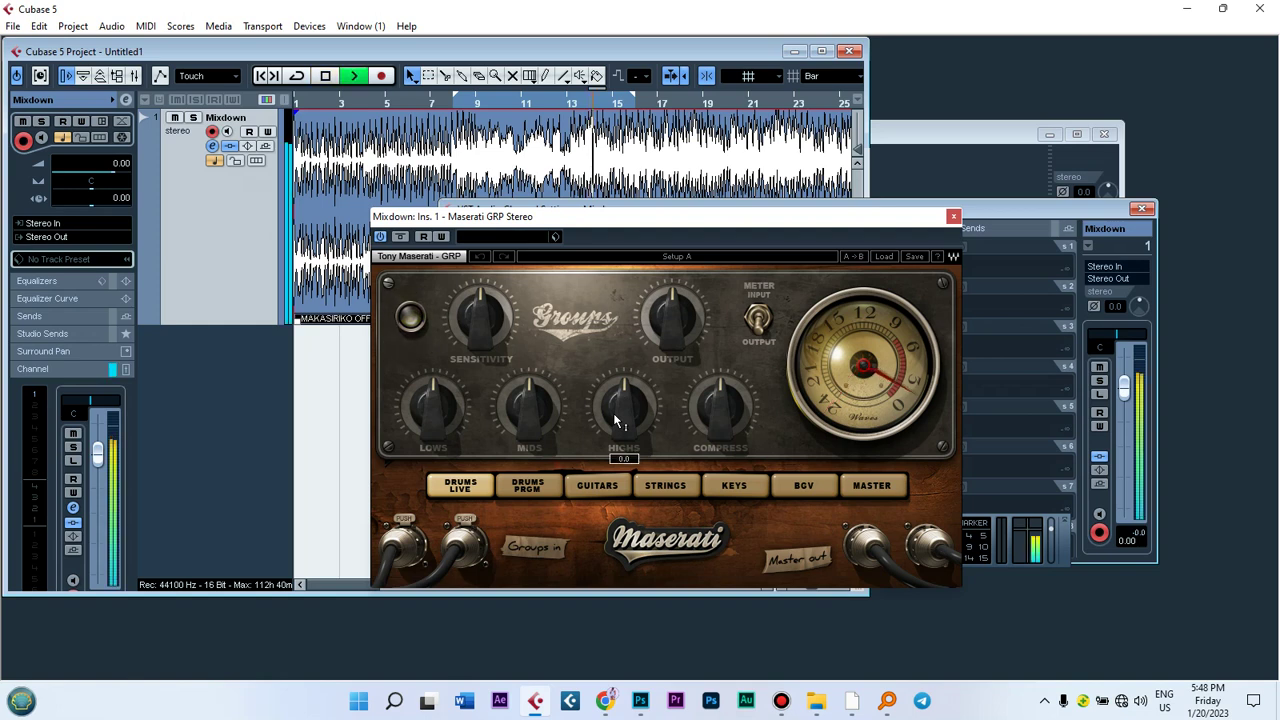
{"action": "left_click_drag", "start_coordinate": [585, 226], "coordinate": [618, 210]}
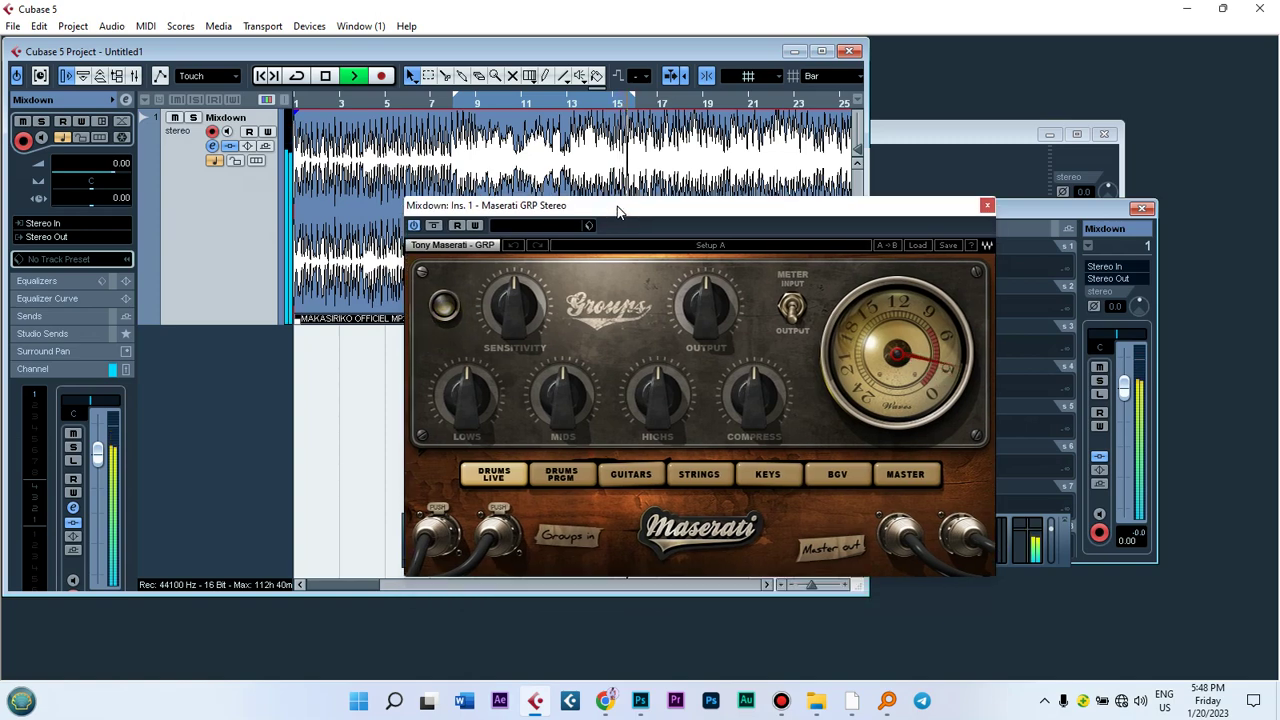
{"action": "left_click", "coordinate": [821, 51]}
{"action": "key", "text": "space"}
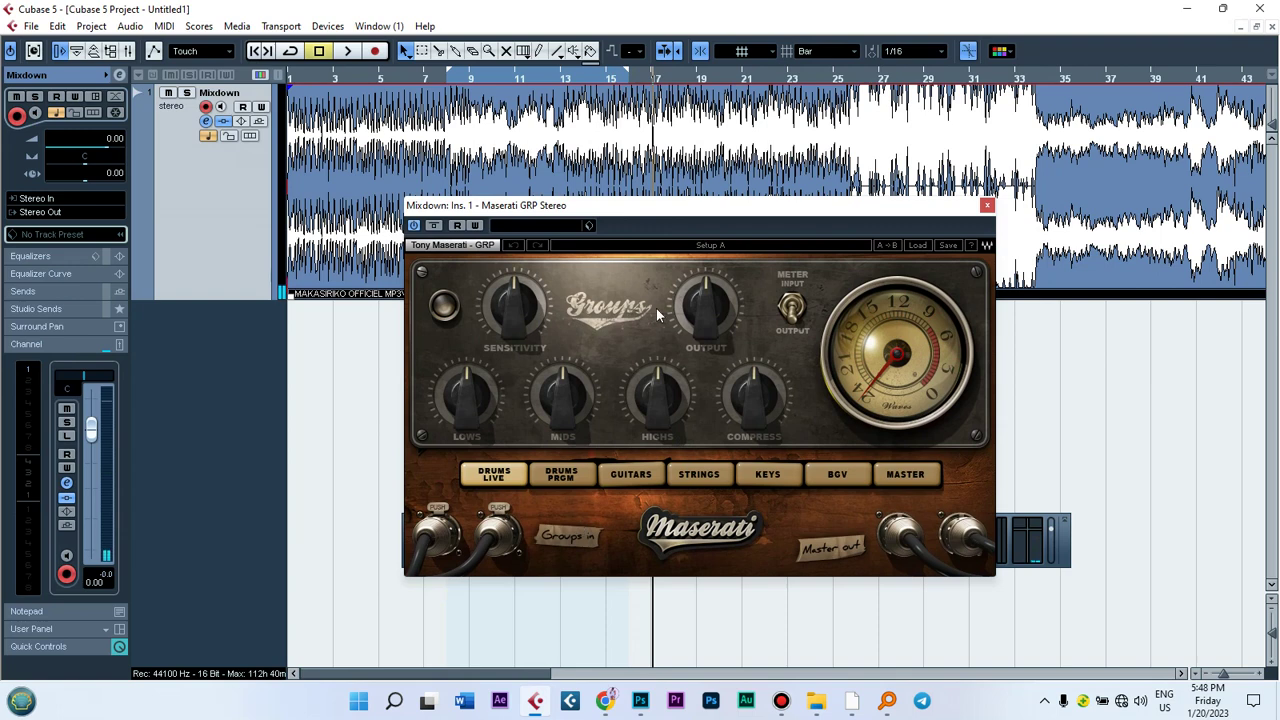
{"action": "left_click_drag", "start_coordinate": [704, 205], "coordinate": [696, 162]}
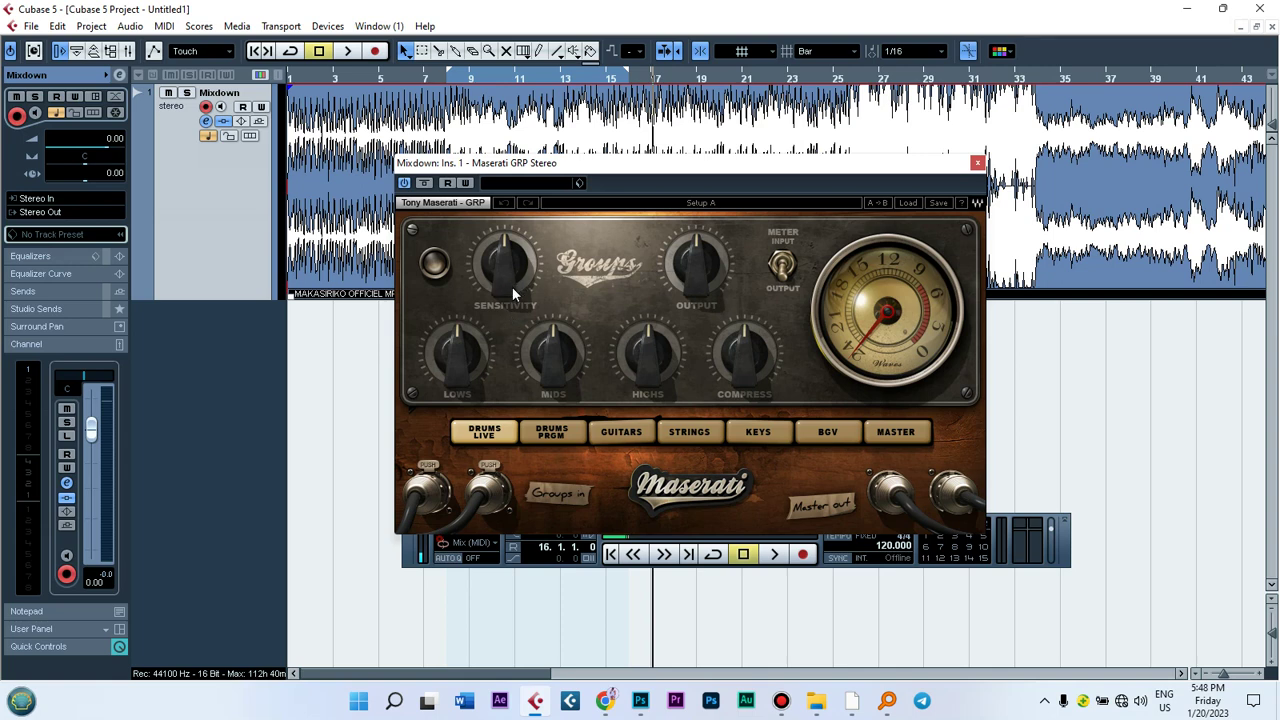
Examine Maserati GRP Stereo's Output, Lows, Compress, Highs and Mids knobs, then play the song briefly with the default settings.
{"action": "mouse_move", "coordinate": [703, 281]}
{"action": "mouse_move", "coordinate": [470, 368]}
{"action": "mouse_move", "coordinate": [745, 366]}
{"action": "mouse_move", "coordinate": [670, 370]}
{"action": "mouse_move", "coordinate": [547, 363]}
{"action": "key", "text": "space"}
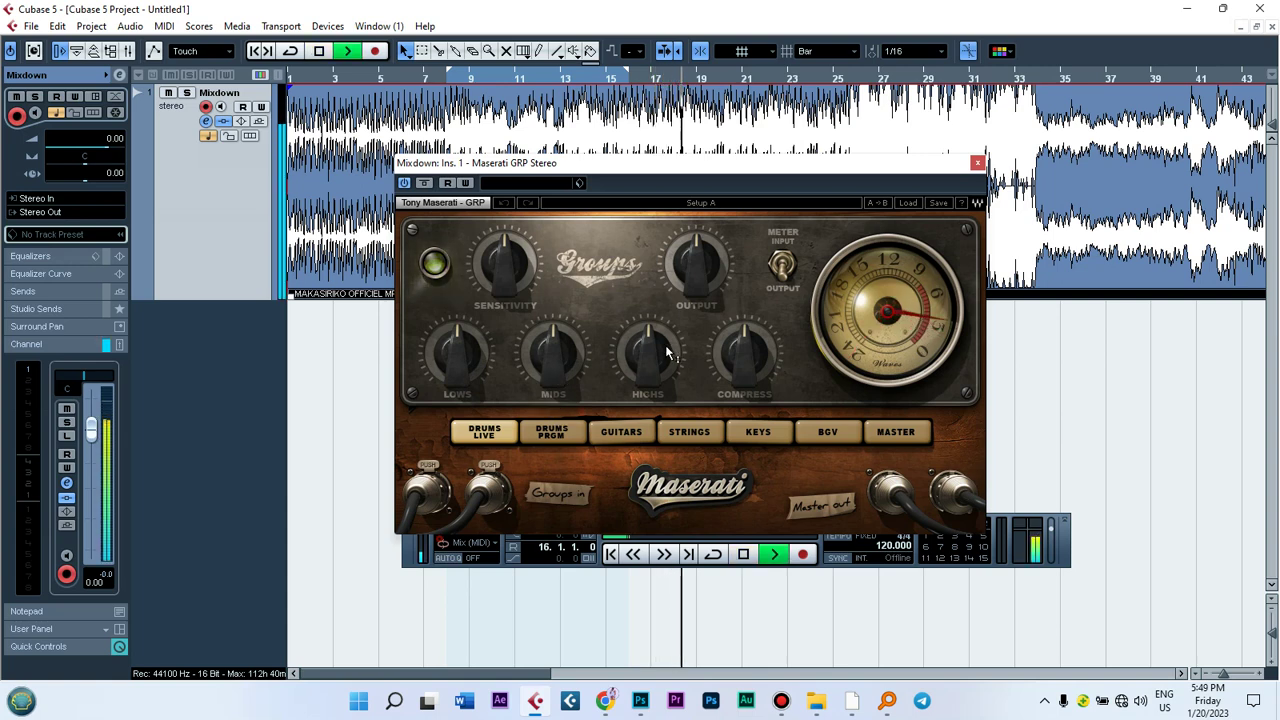
{"action": "key", "text": "space"}
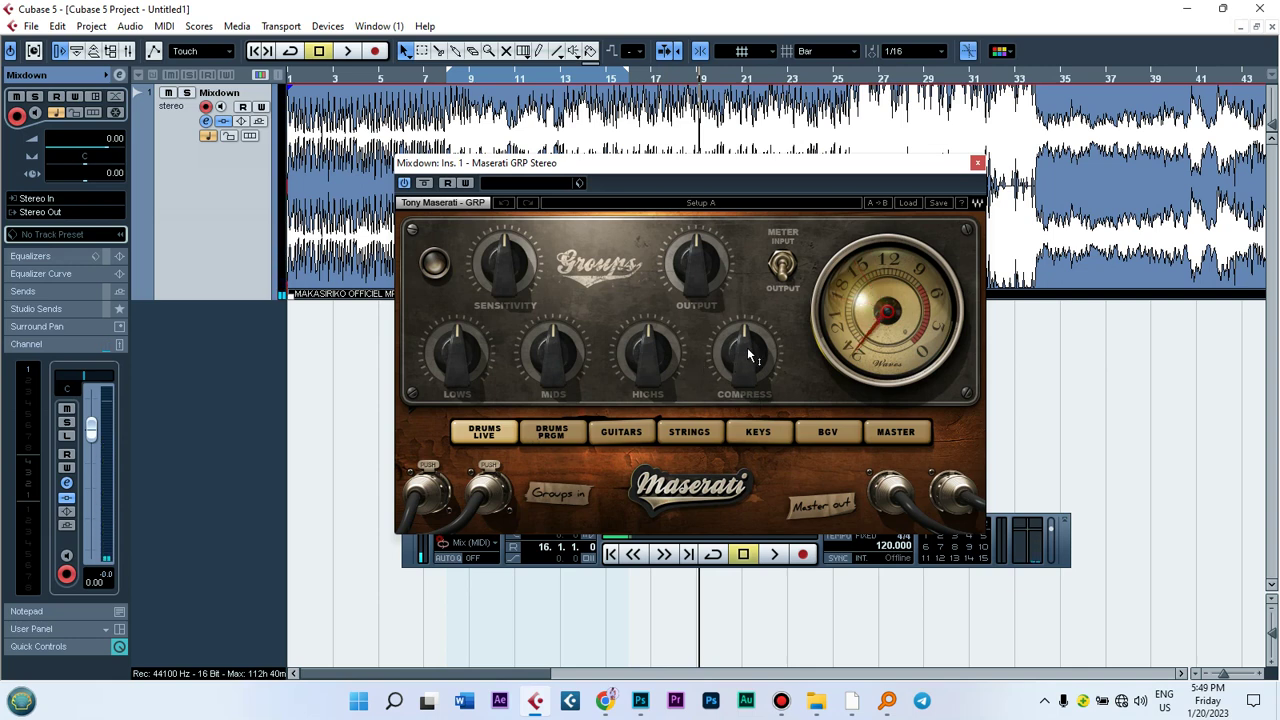
Turn Maserati GRP Stereo's Compress and Highs fully down and set Mids and Lows to -50.0, auditioning the song.
{"action": "left_click_drag", "start_coordinate": [747, 347], "coordinate": [747, 358]}
{"action": "key", "text": "space"}
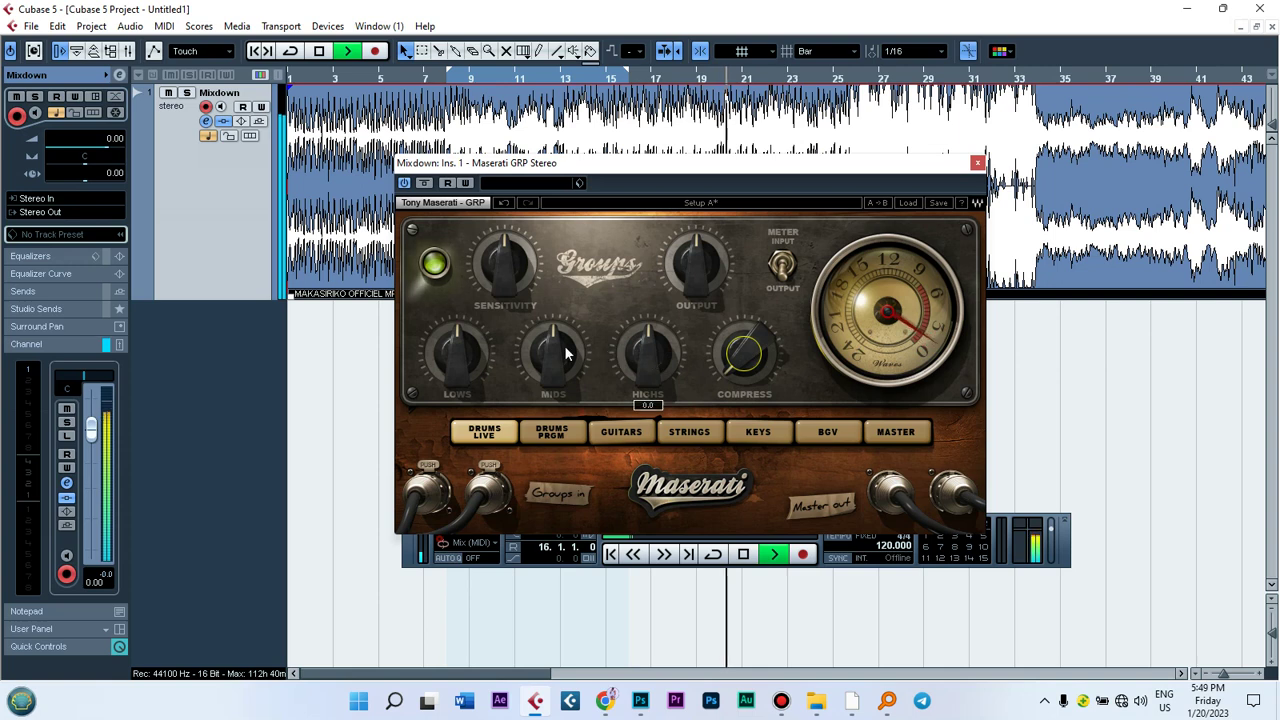
{"action": "left_click_drag", "start_coordinate": [564, 345], "coordinate": [564, 360]}
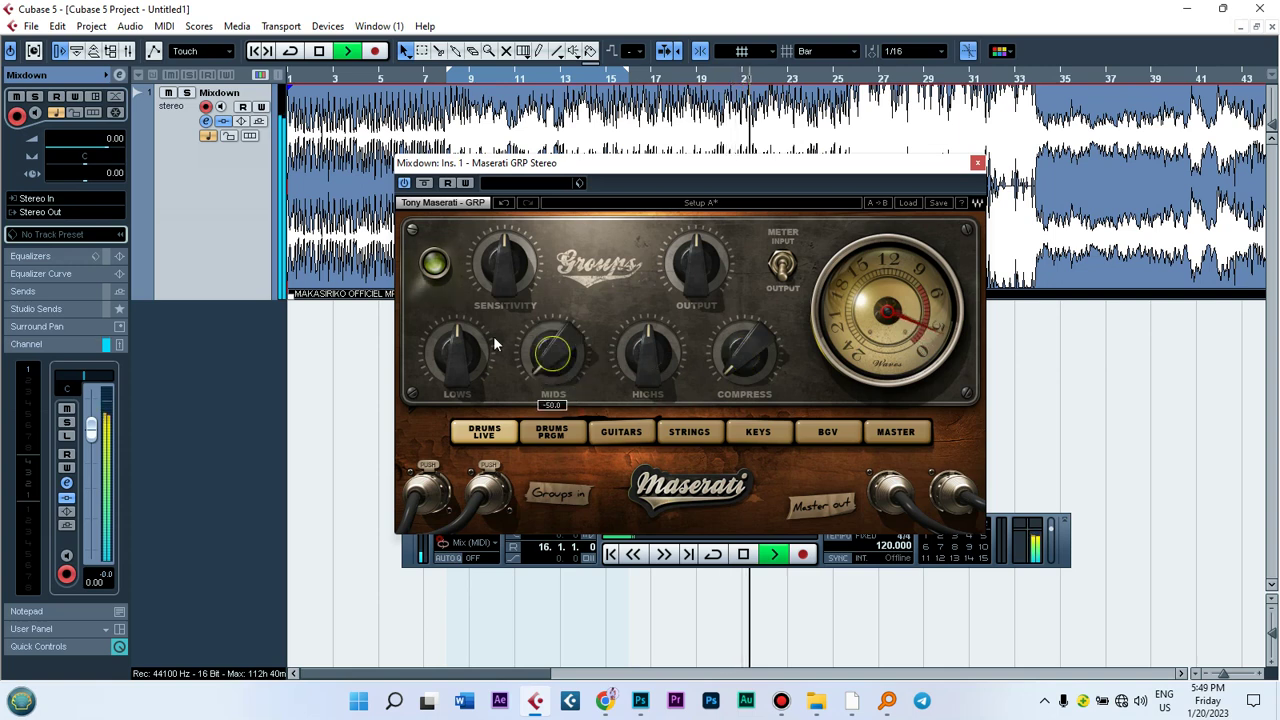
{"action": "left_click_drag", "start_coordinate": [457, 350], "coordinate": [457, 364]}
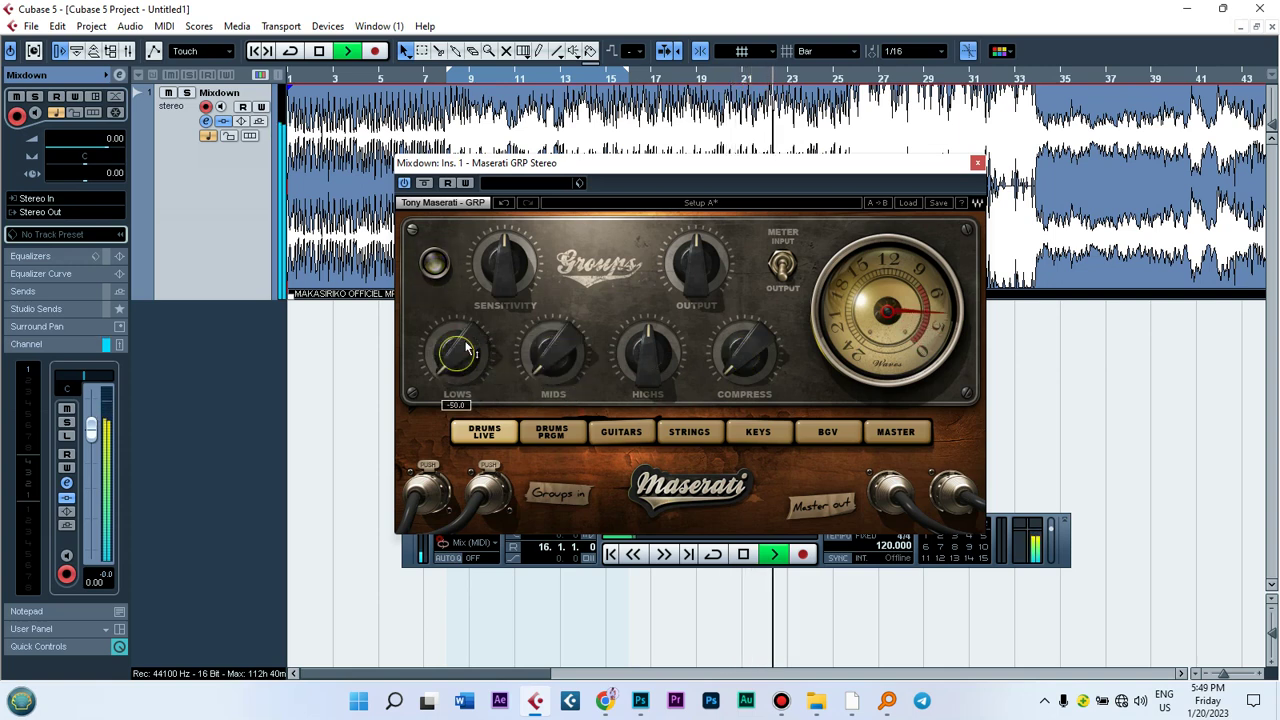
{"action": "left_click_drag", "start_coordinate": [647, 345], "coordinate": [647, 362]}
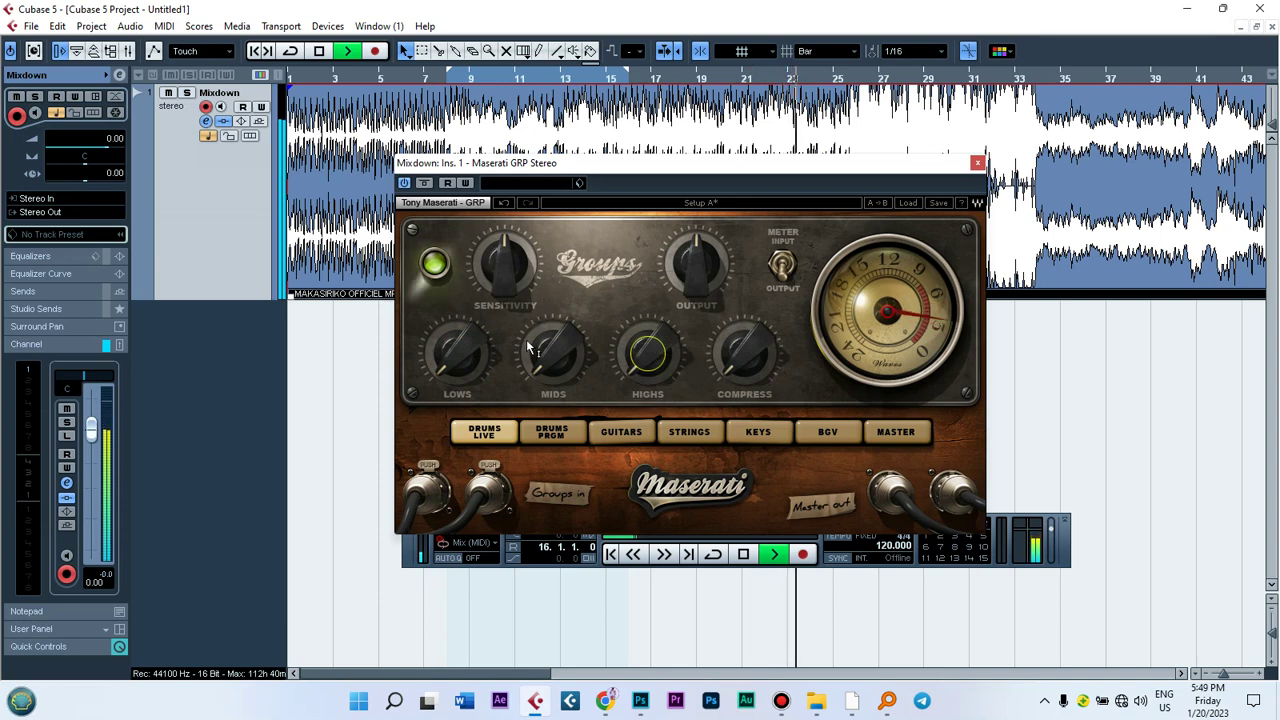
Try Mids at 50.0 on the playing song and extend the right locator to bar 34, stopping playback at the end.
{"action": "left_click_drag", "start_coordinate": [553, 354], "coordinate": [553, 290]}
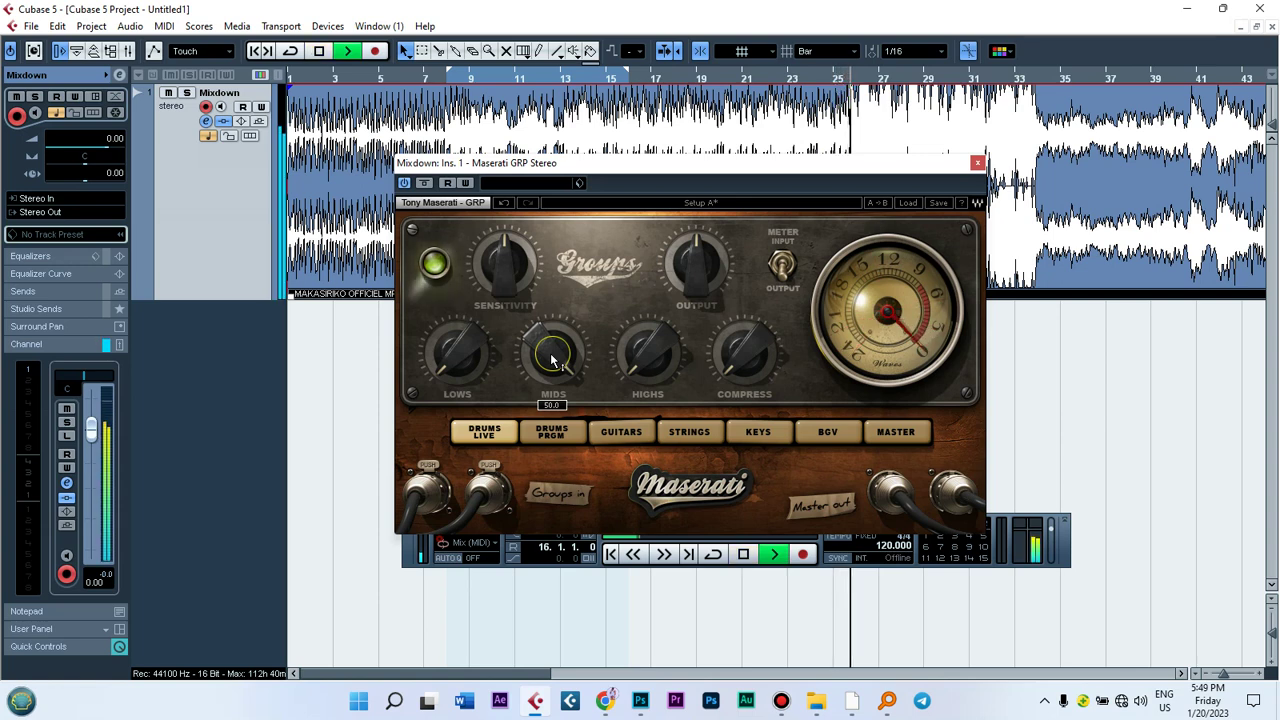
{"action": "key", "text": "space"}
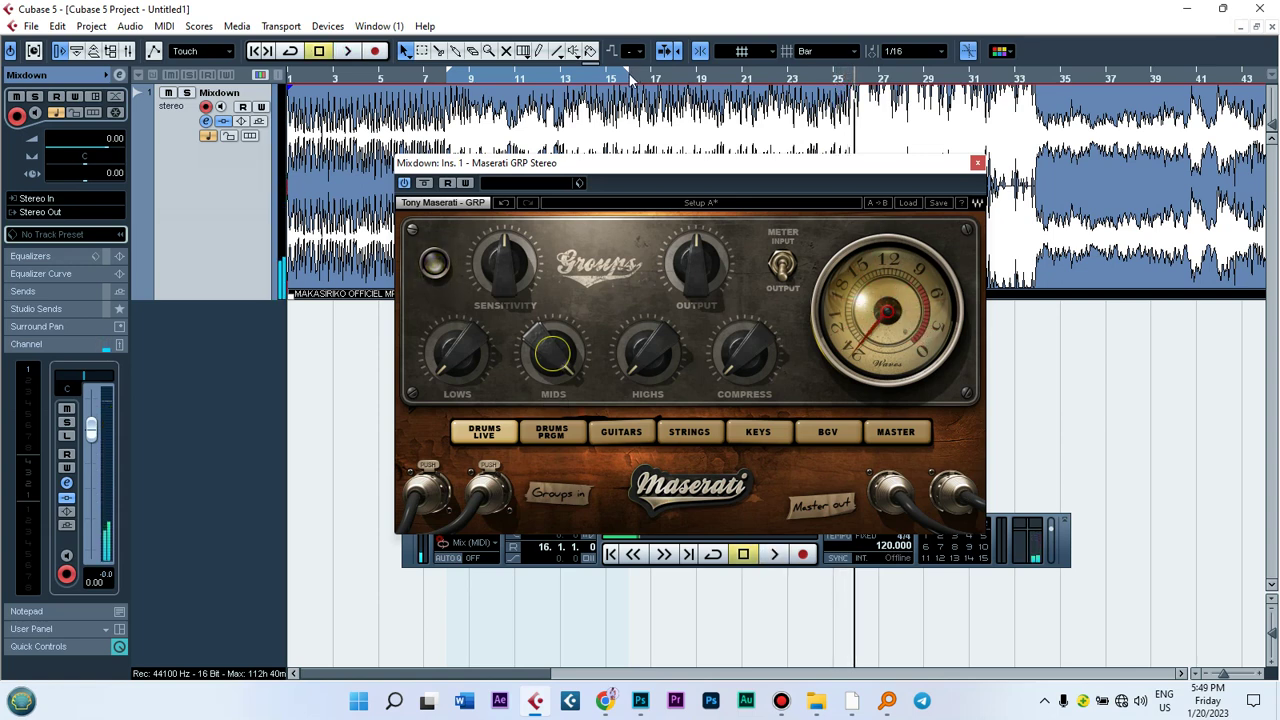
{"action": "left_click_drag", "start_coordinate": [625, 77], "coordinate": [1035, 140]}
{"action": "key", "text": "space"}
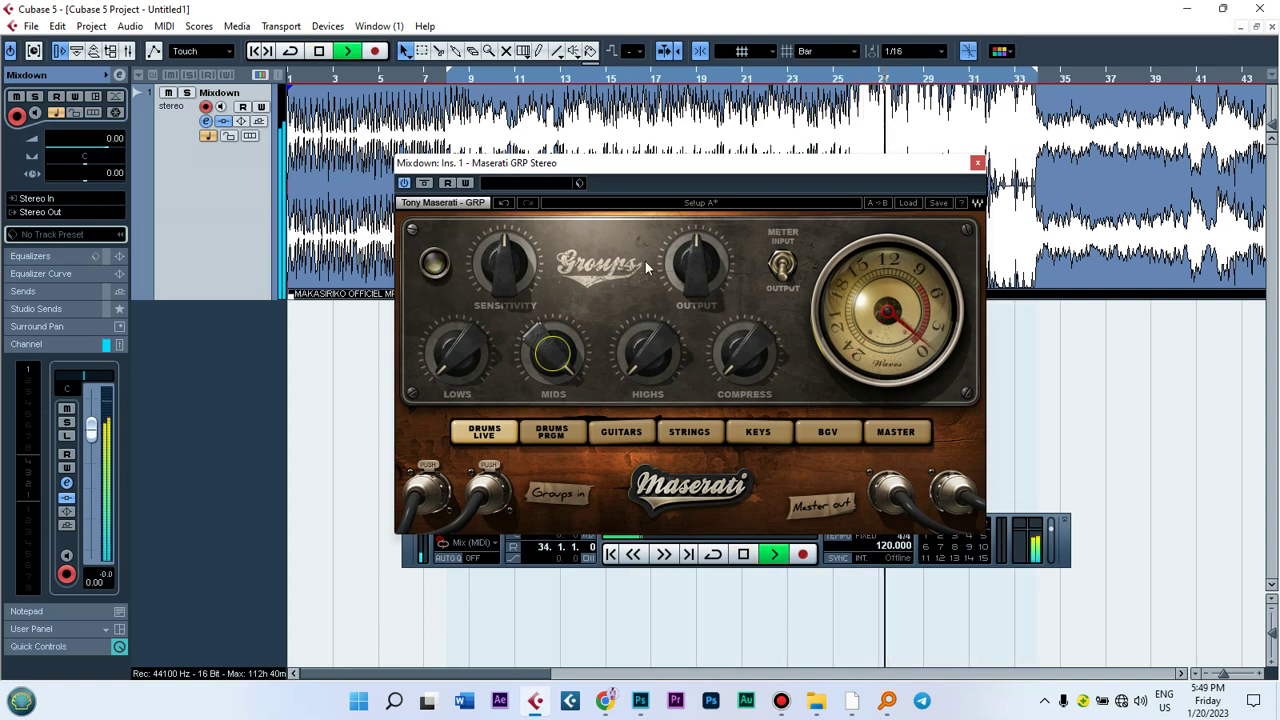
{"action": "key", "text": "space"}
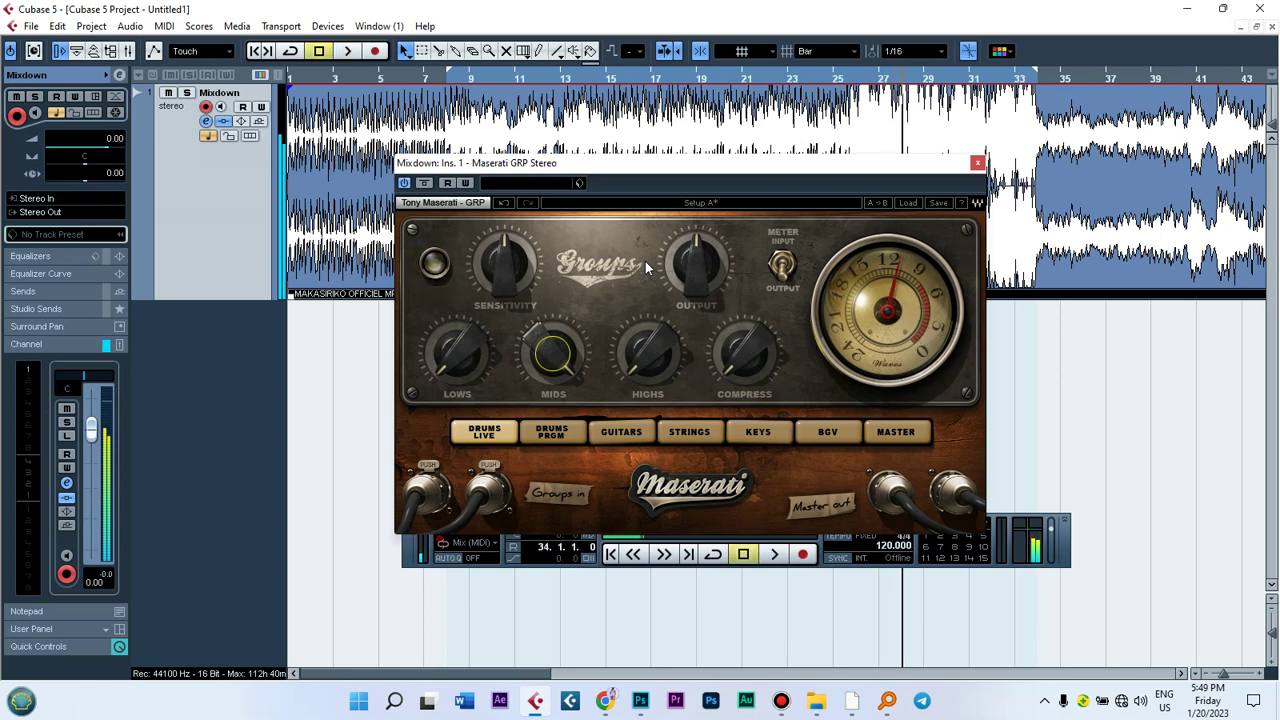
Set Maserati GRP Stereo's Mids to -50.0 and Lows to 50.0, then audition the song and stop playback.
{"action": "left_click_drag", "start_coordinate": [545, 341], "coordinate": [545, 450]}
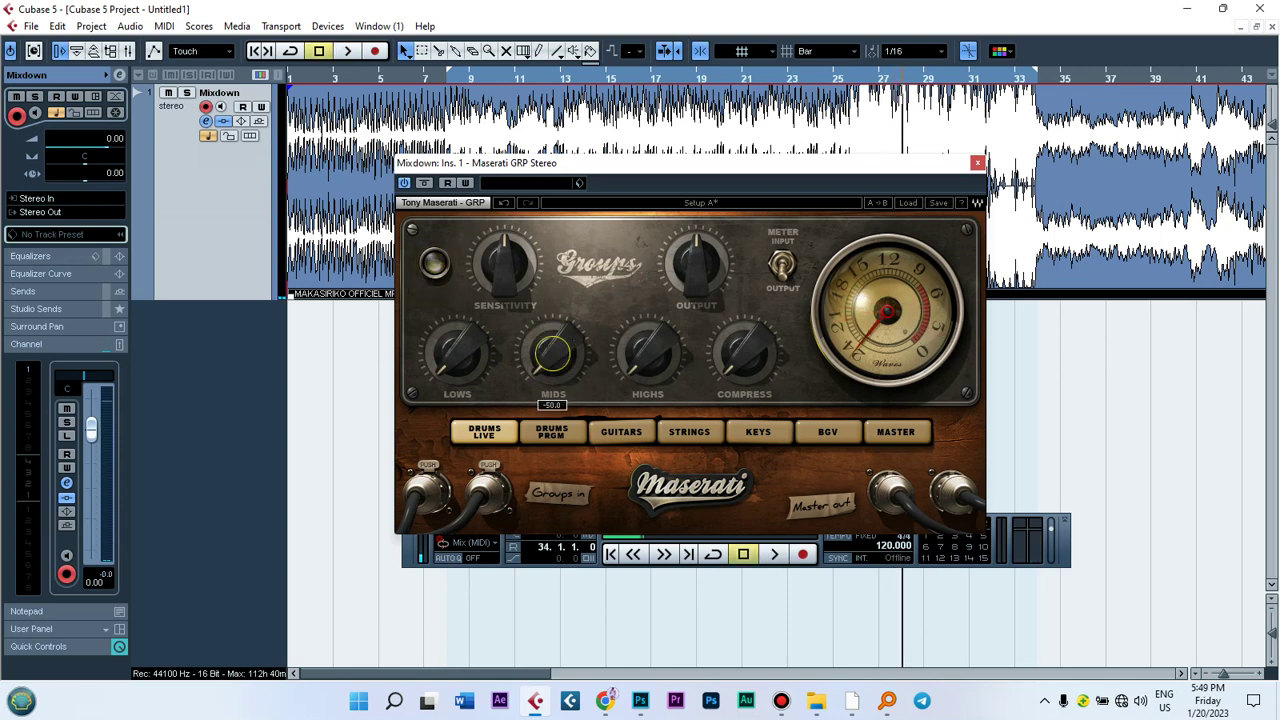
{"action": "key", "text": "space"}
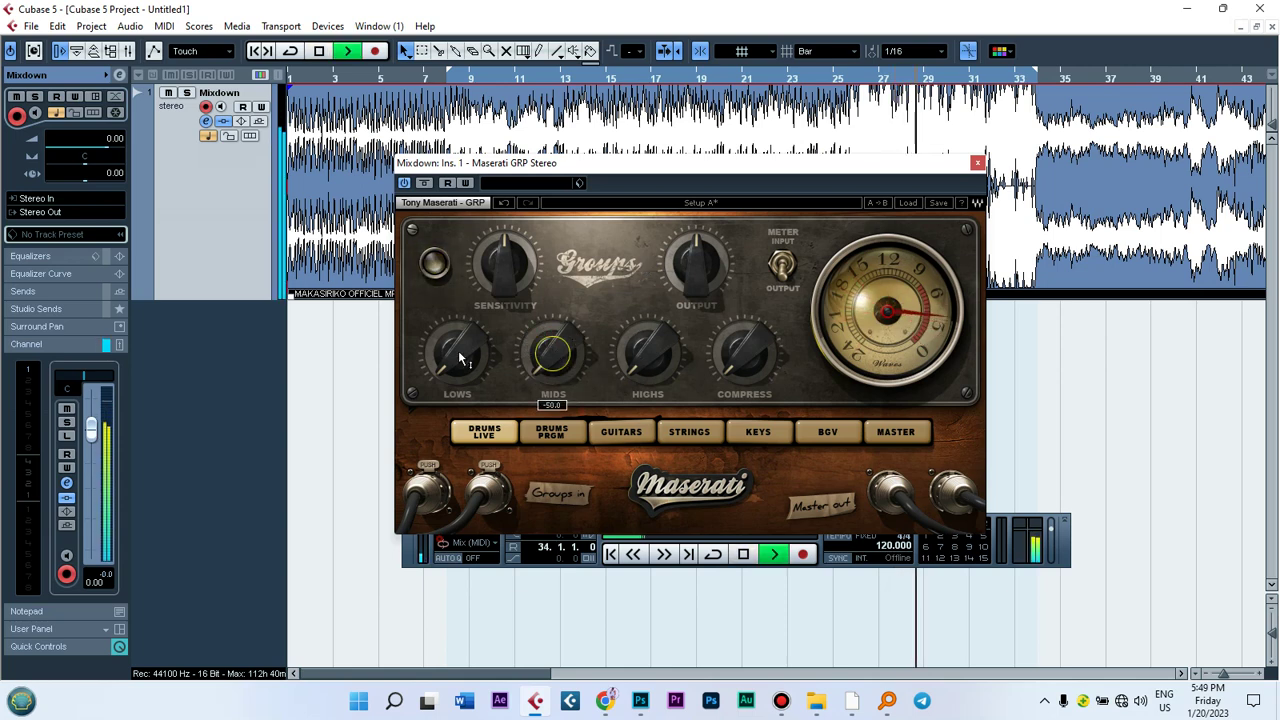
{"action": "left_click_drag", "start_coordinate": [458, 350], "coordinate": [458, 250]}
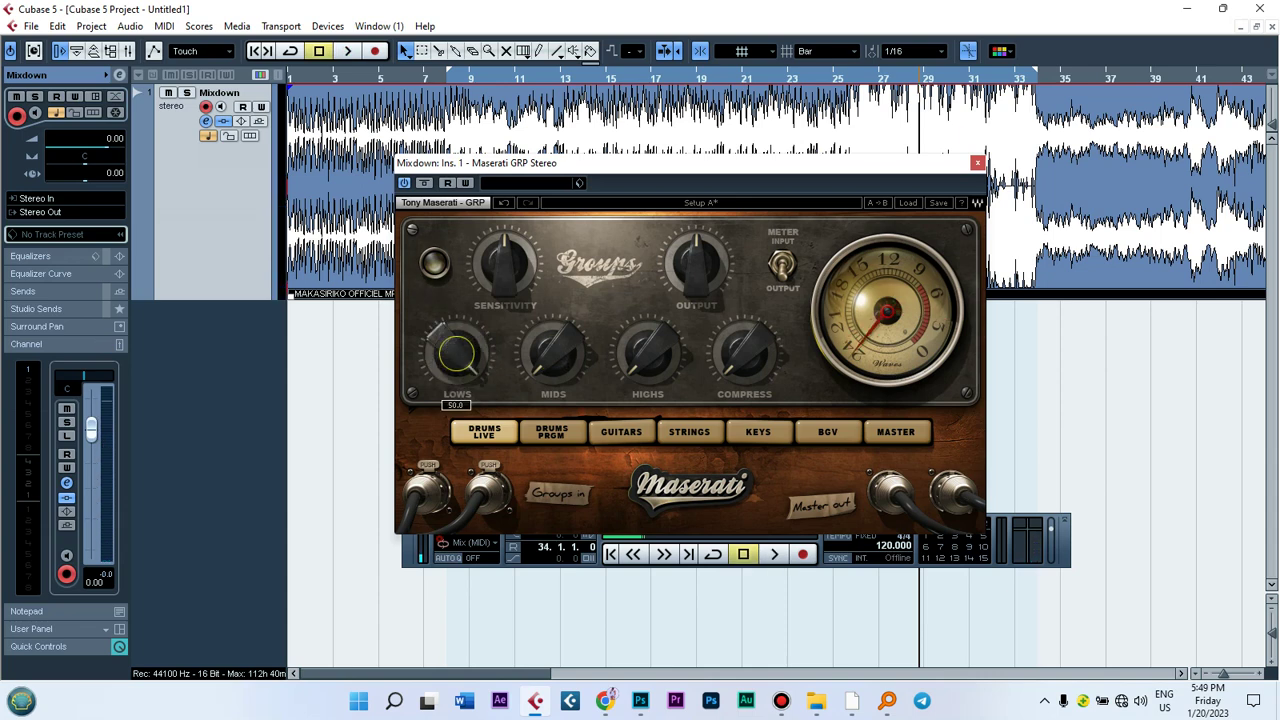
{"action": "key", "text": "space"}
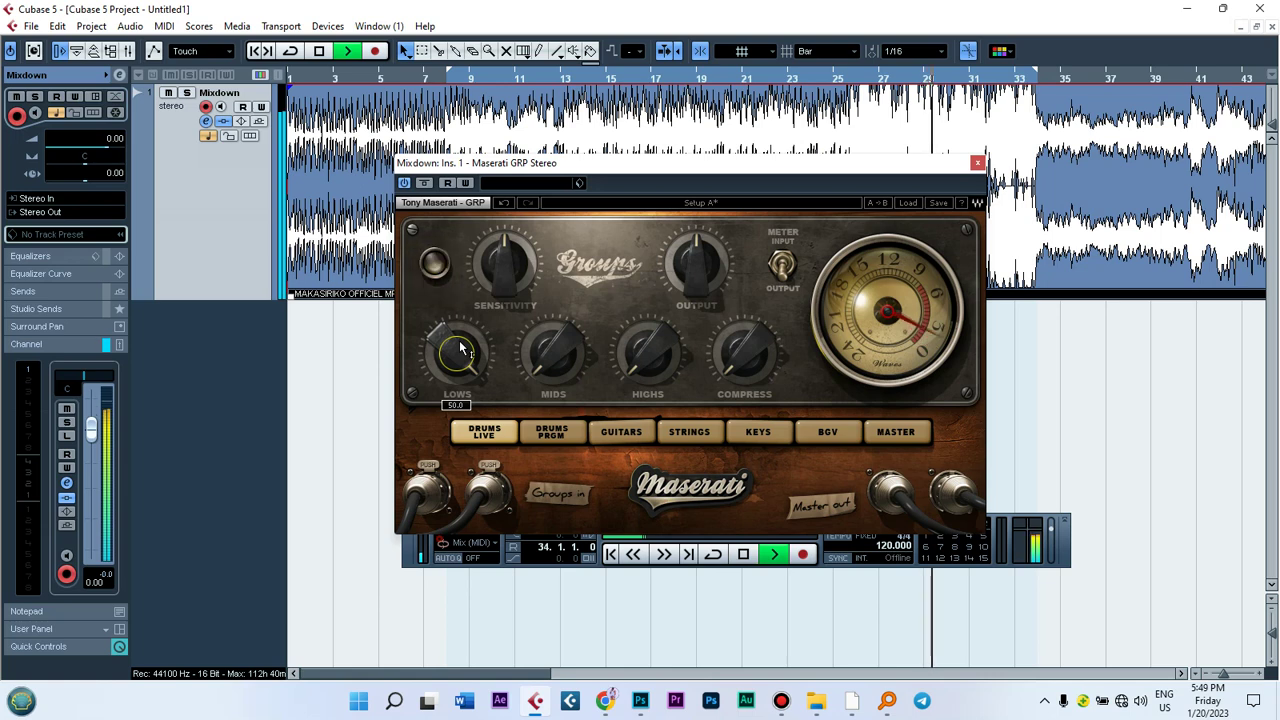
{"action": "key", "text": "space"}
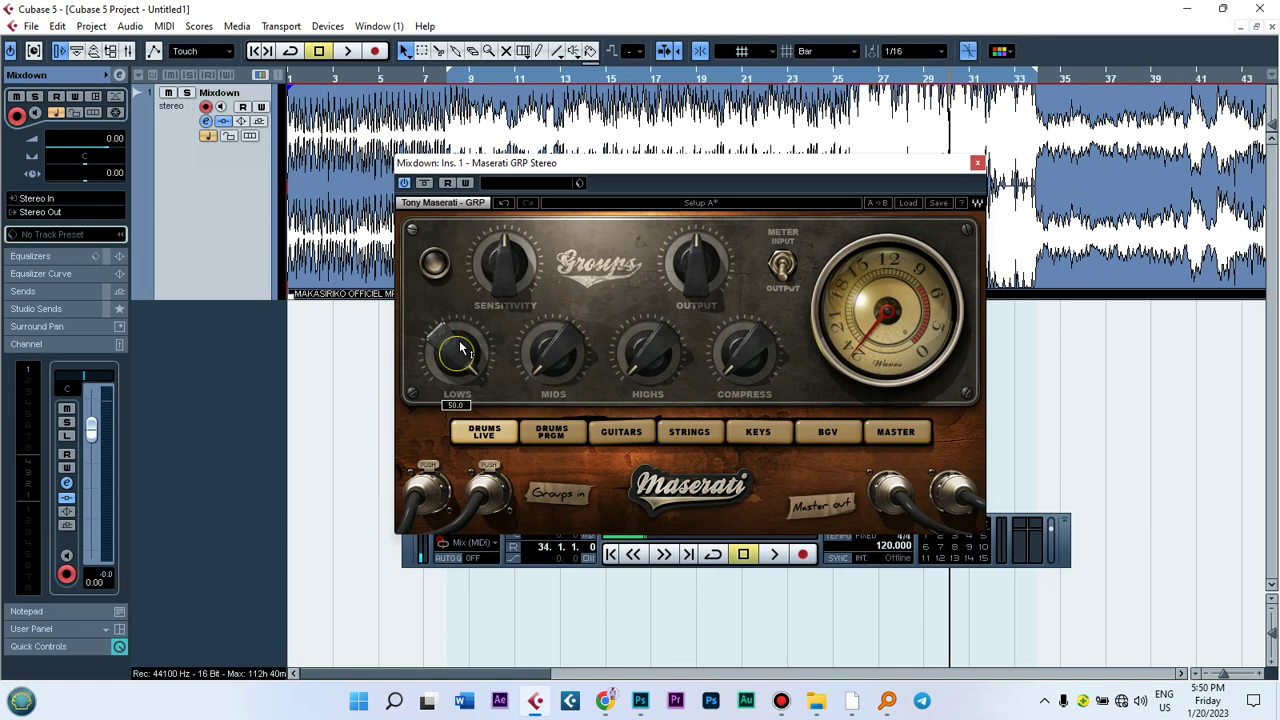
Set Maserati GRP Stereo's Lows to -50.0 and Highs to 50.0, then audition the song and stop playback.
{"action": "left_click_drag", "start_coordinate": [460, 348], "coordinate": [460, 430]}
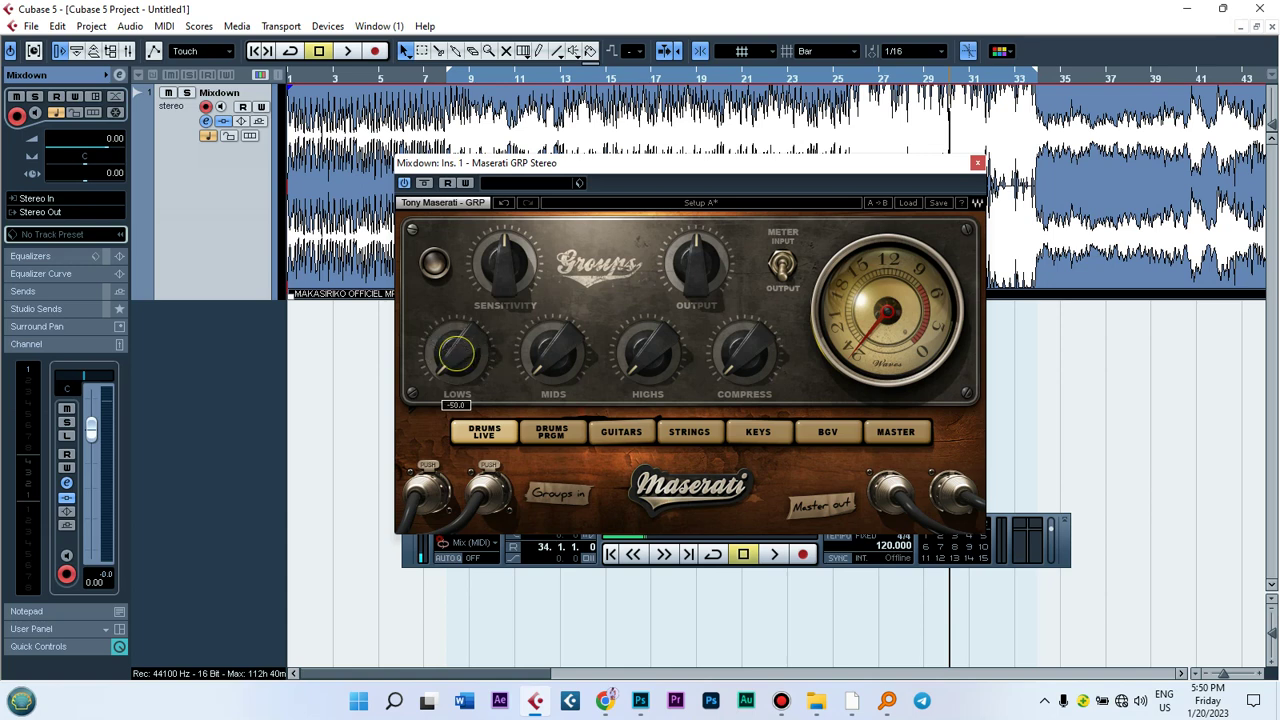
{"action": "left_click_drag", "start_coordinate": [553, 375], "coordinate": [553, 372]}
{"action": "mouse_move", "coordinate": [648, 368]}
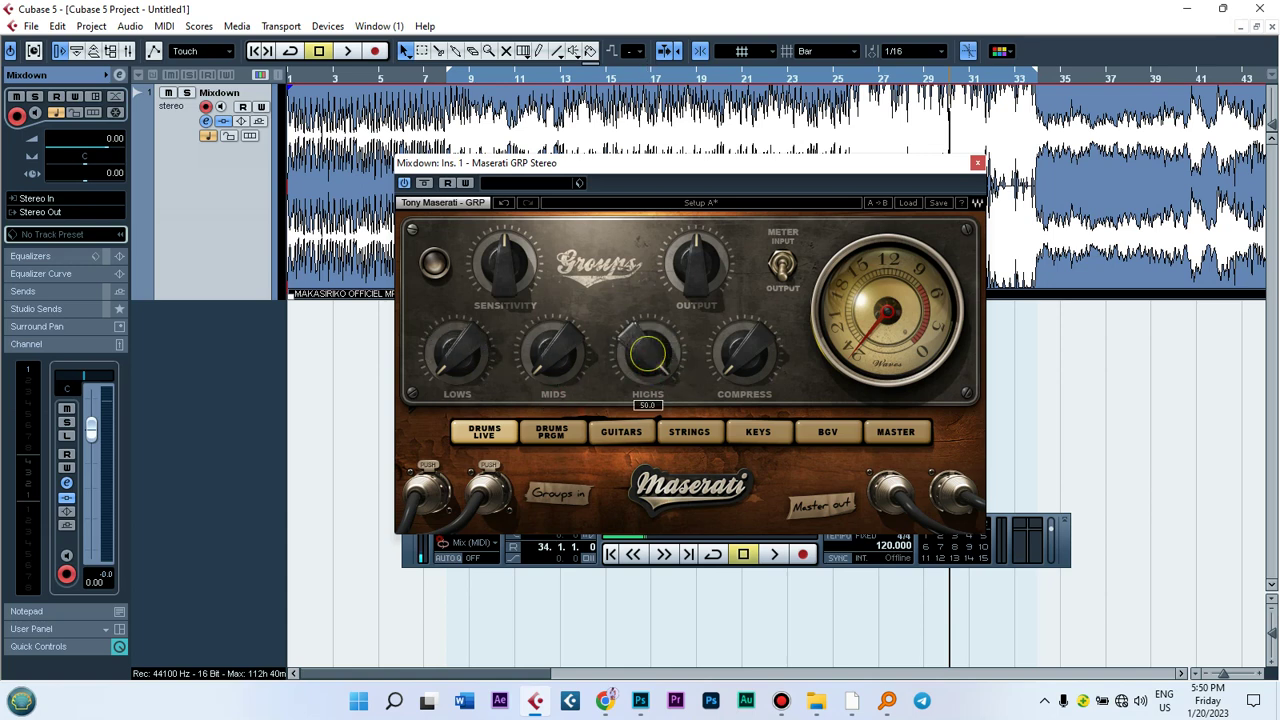
{"action": "key", "text": "space"}
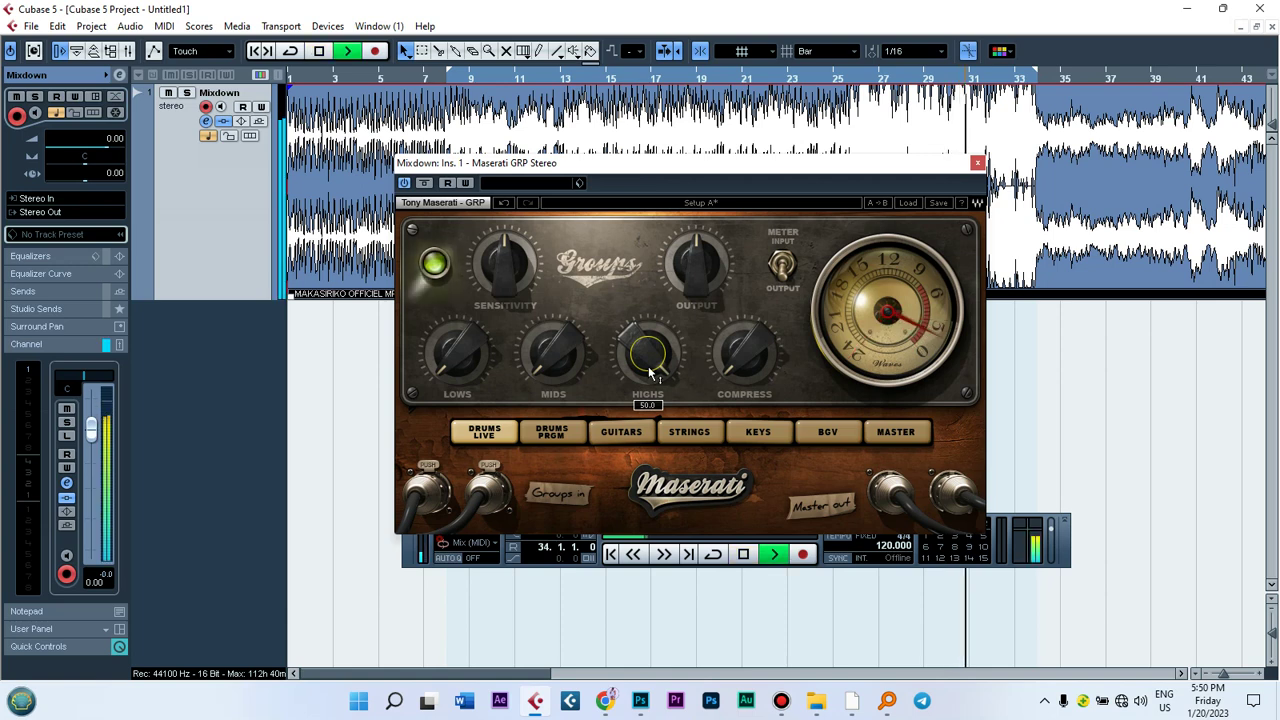
{"action": "key", "text": "space"}
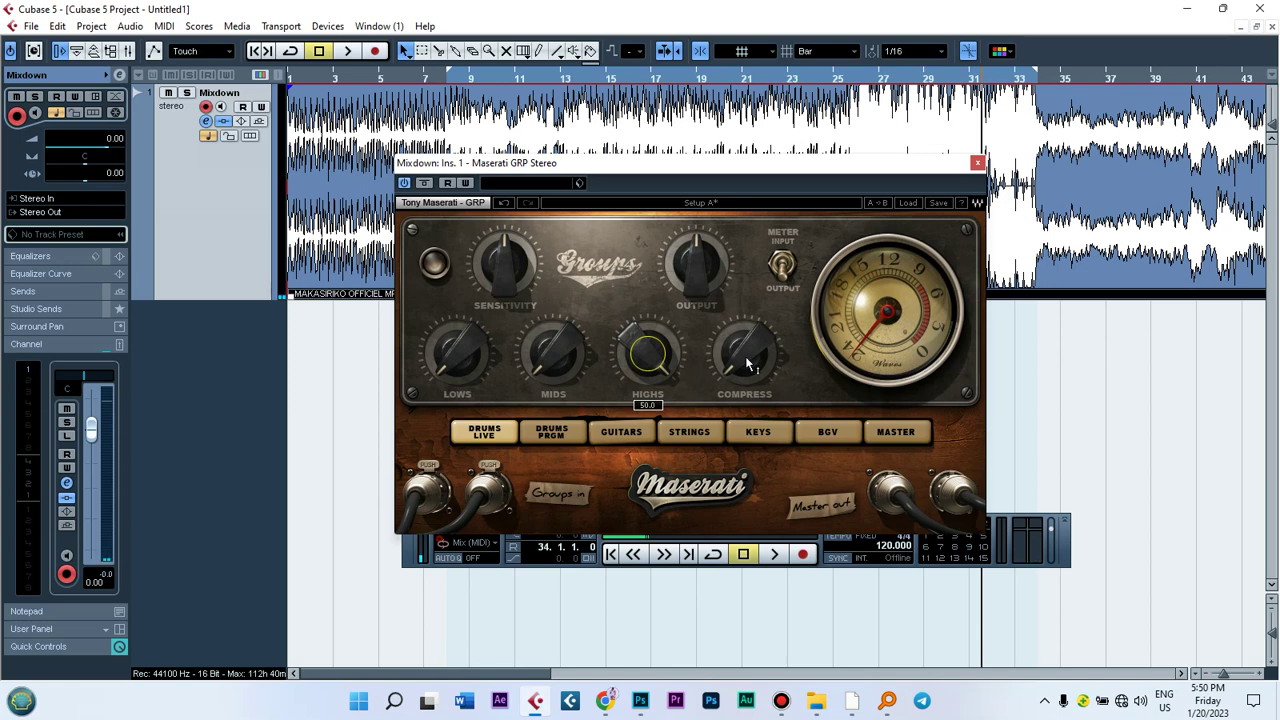
Audition the song with Compress at 100.0, then turn on cycle playback and play the loop briefly.
{"action": "left_click_drag", "start_coordinate": [749, 364], "coordinate": [749, 300]}
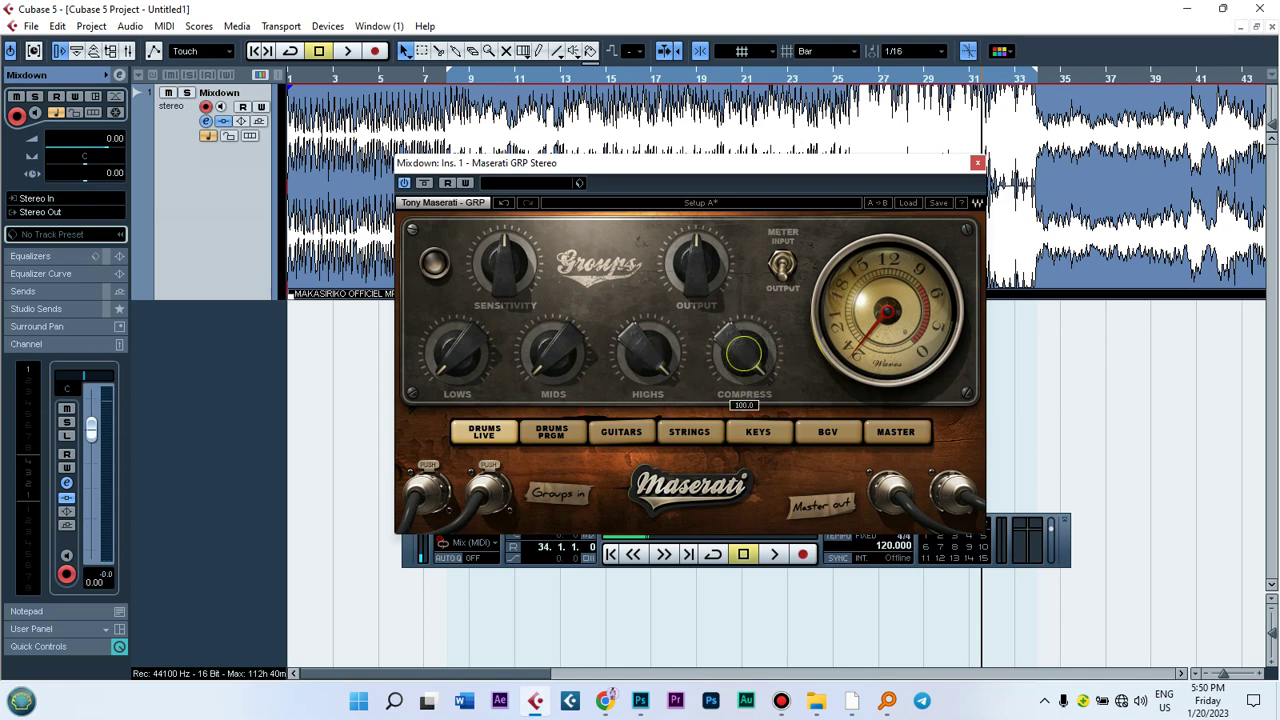
{"action": "key", "text": "space"}
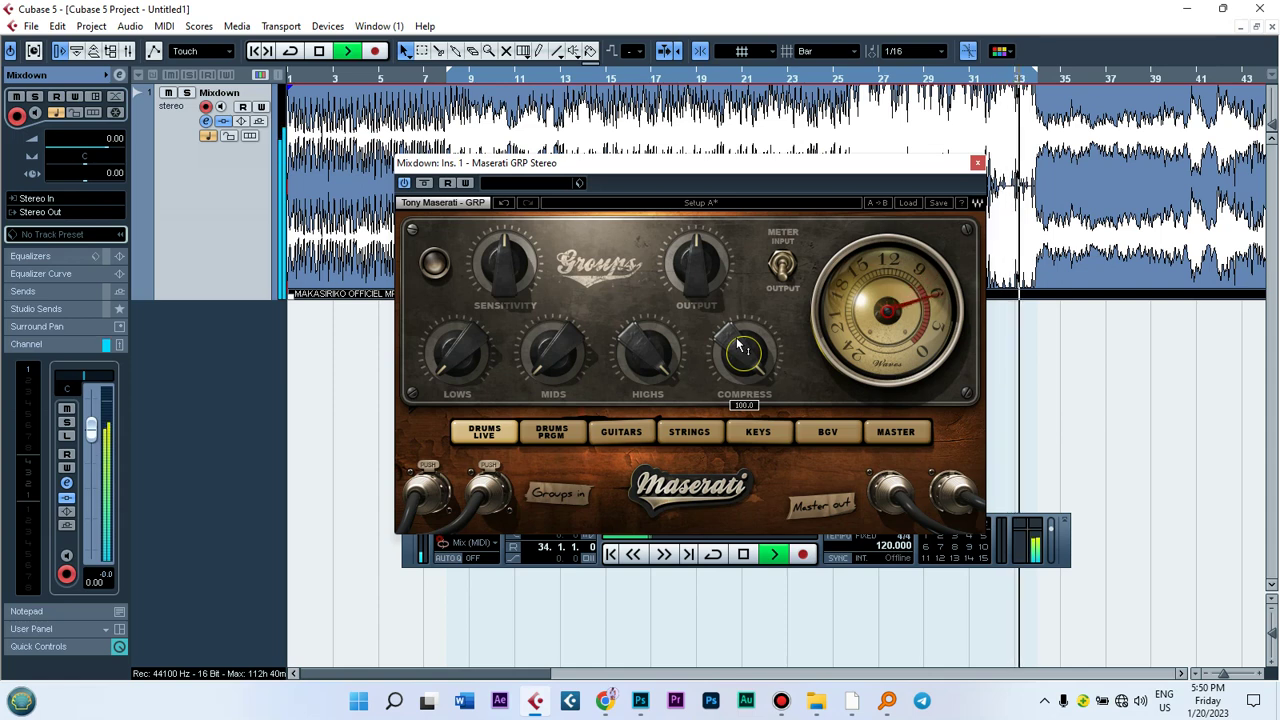
{"action": "key", "text": "space"}
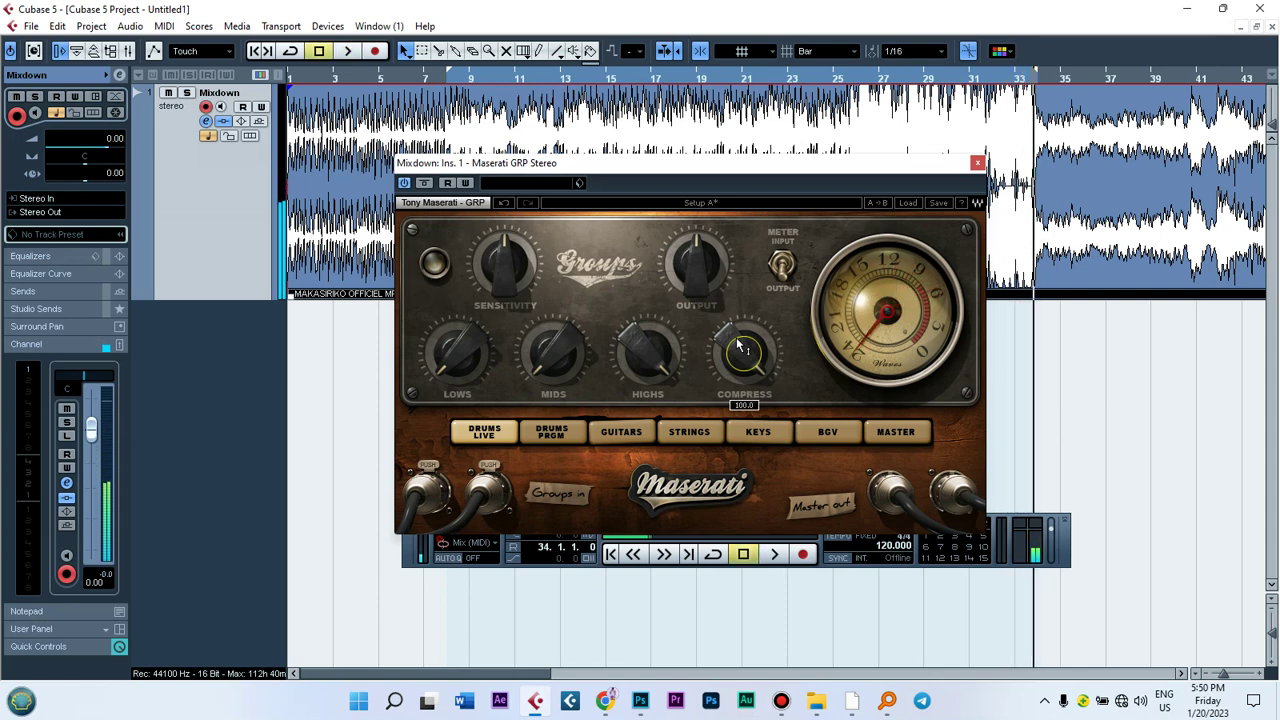
{"action": "left_click", "coordinate": [291, 53]}
{"action": "key", "text": "space"}
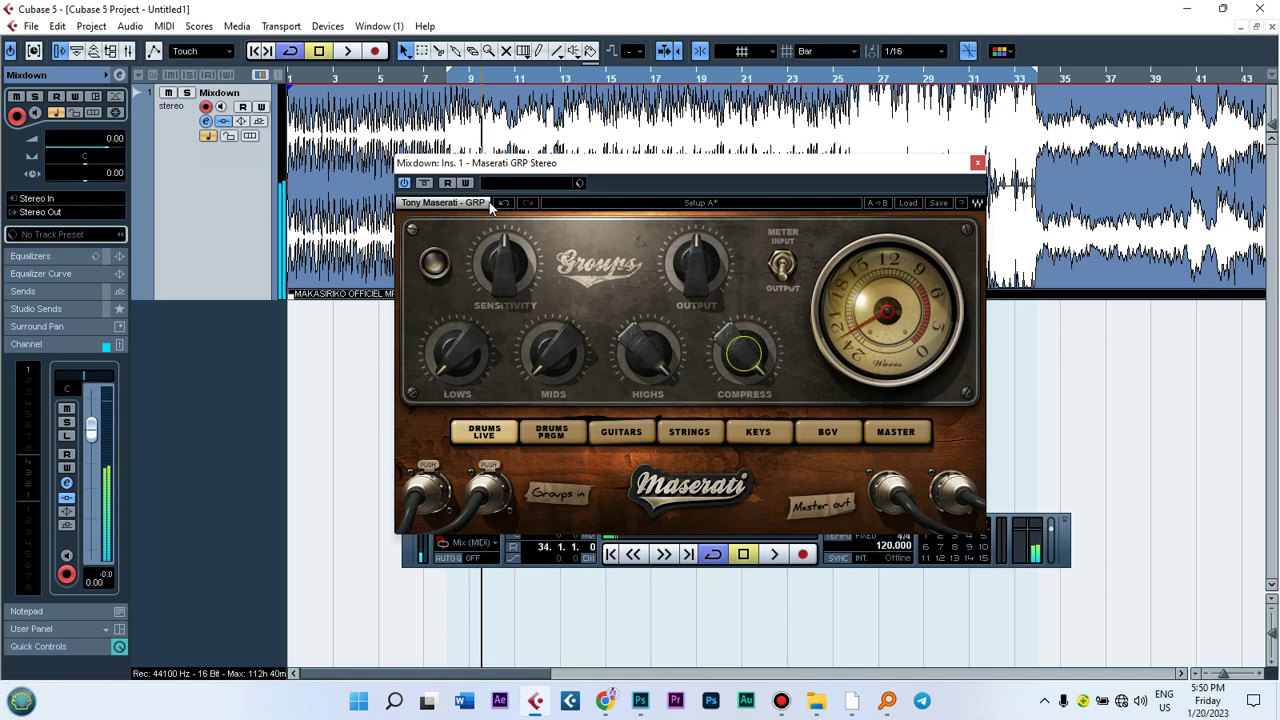
Reset Maserati GRP Stereo's Lows and Mids knobs to 0.
{"action": "left_click", "coordinate": [452, 352]}
{"action": "left_click_drag", "start_coordinate": [455, 352], "coordinate": [455, 300]}
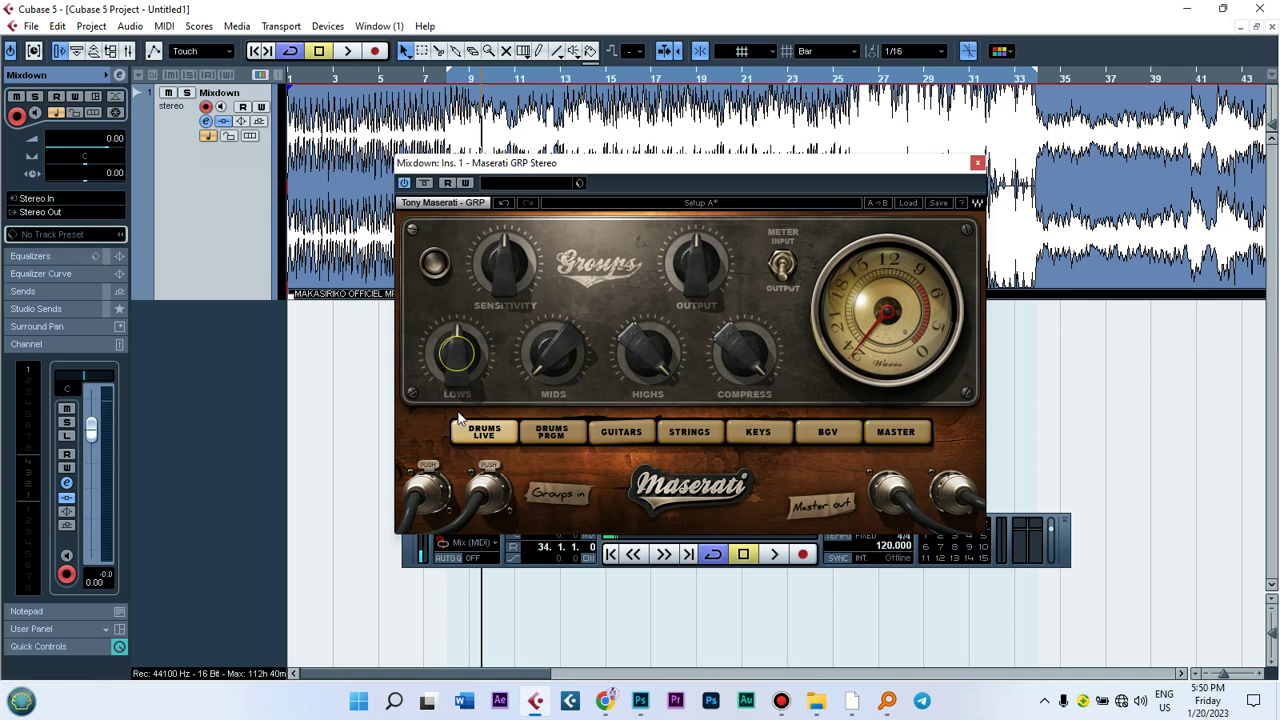
{"action": "mouse_move", "coordinate": [457, 362]}
{"action": "key", "text": "Return"}
{"action": "left_click", "coordinate": [558, 350]}
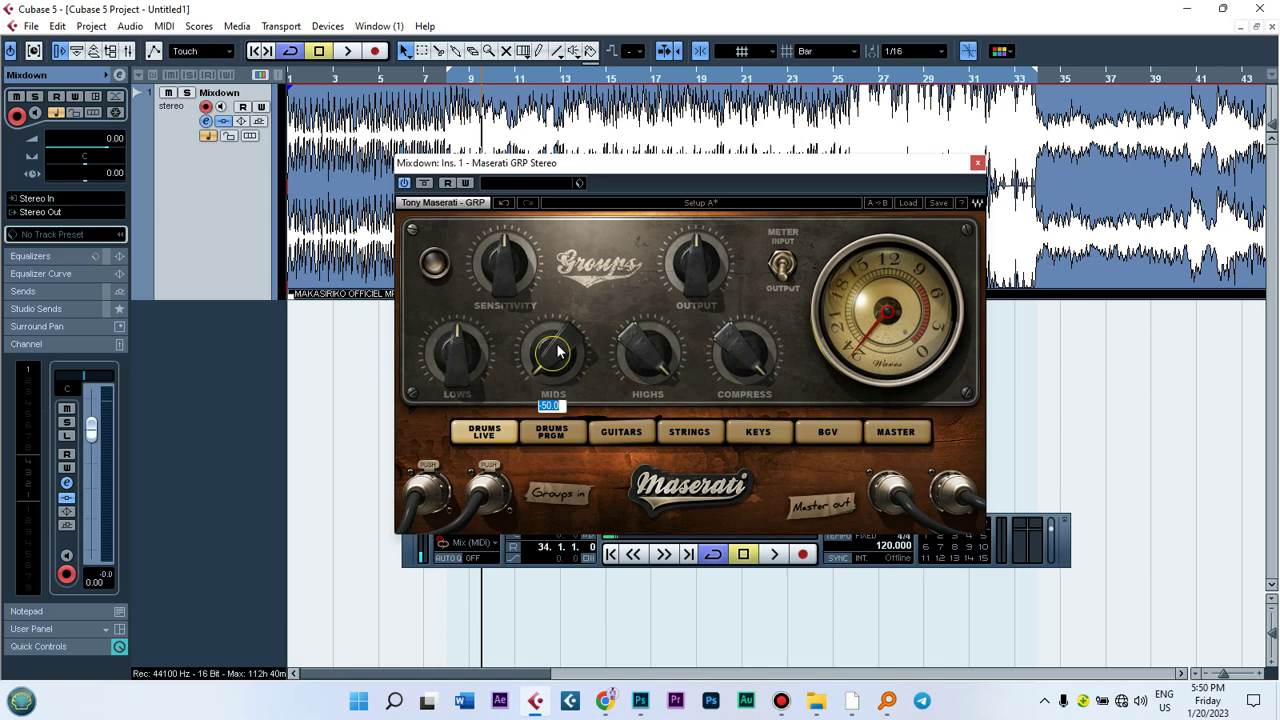
{"action": "type", "text": "00"}
{"action": "key", "text": "Return"}
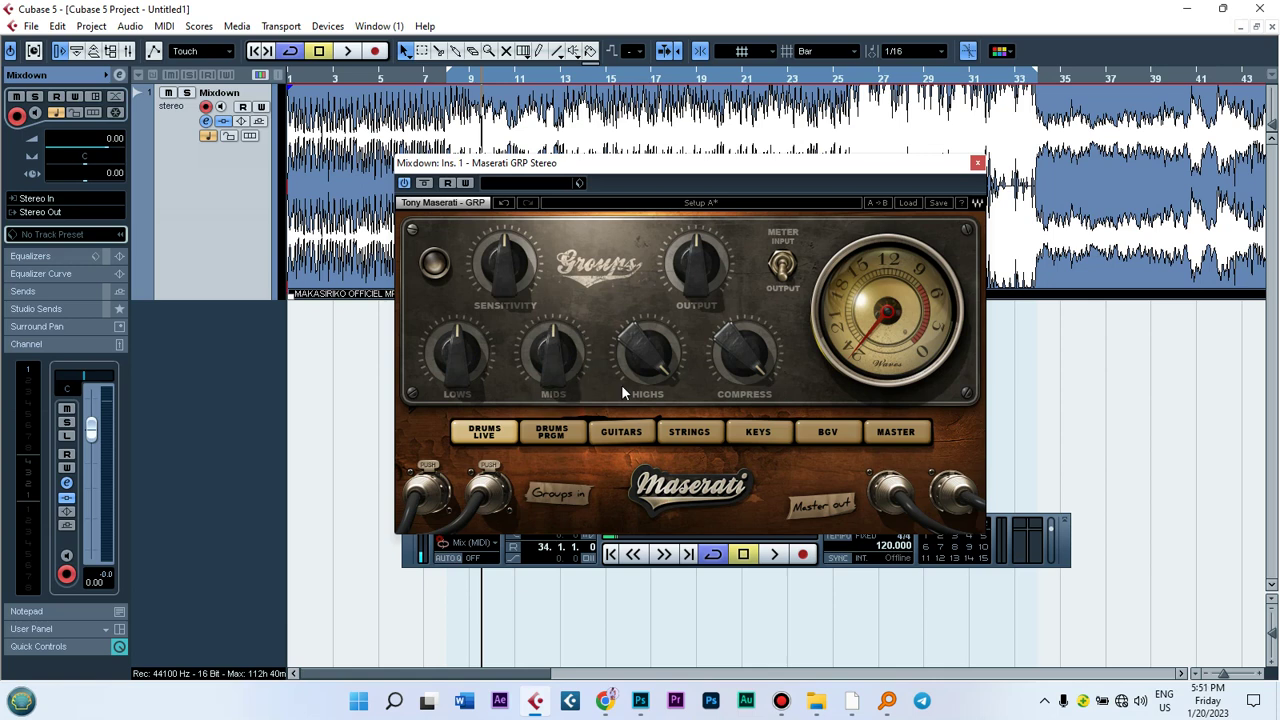
Reset Highs and Compress to 0.0, then play the song briefly with the neutral settings.
{"action": "left_click", "coordinate": [653, 365]}
{"action": "key", "text": "BackSpace"}
{"action": "key", "text": "Return"}
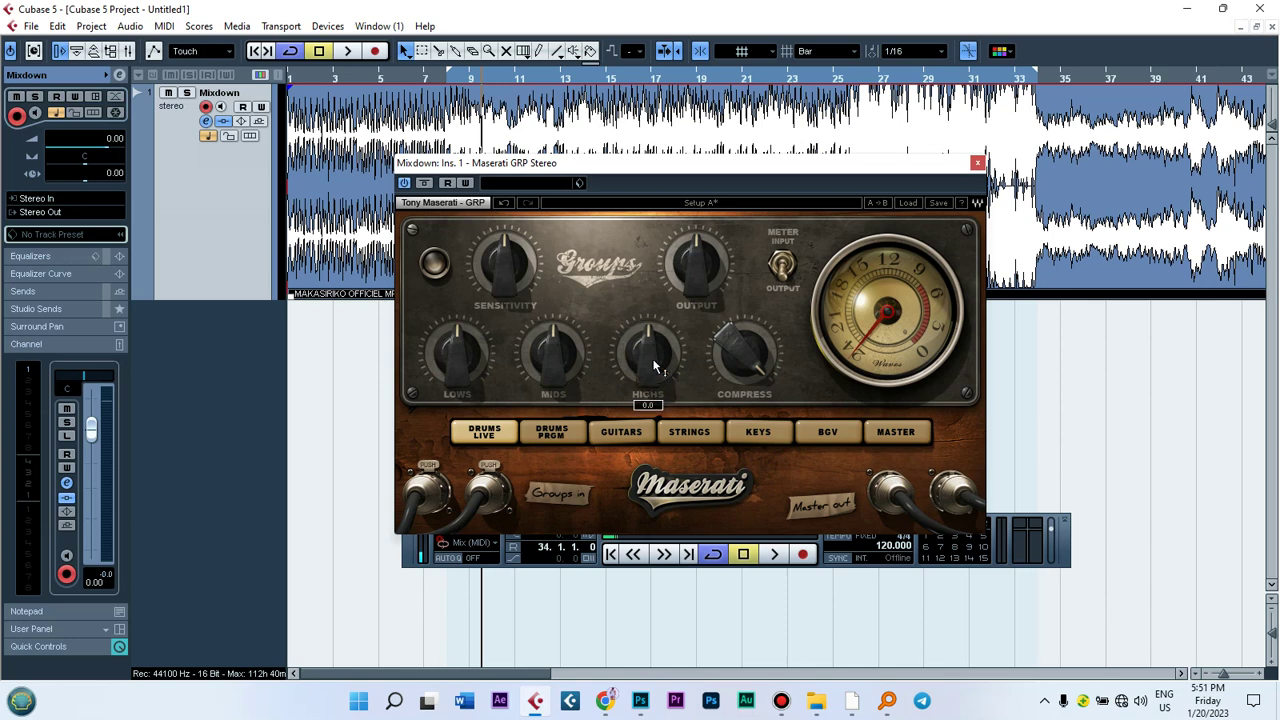
{"action": "left_click", "coordinate": [732, 357]}
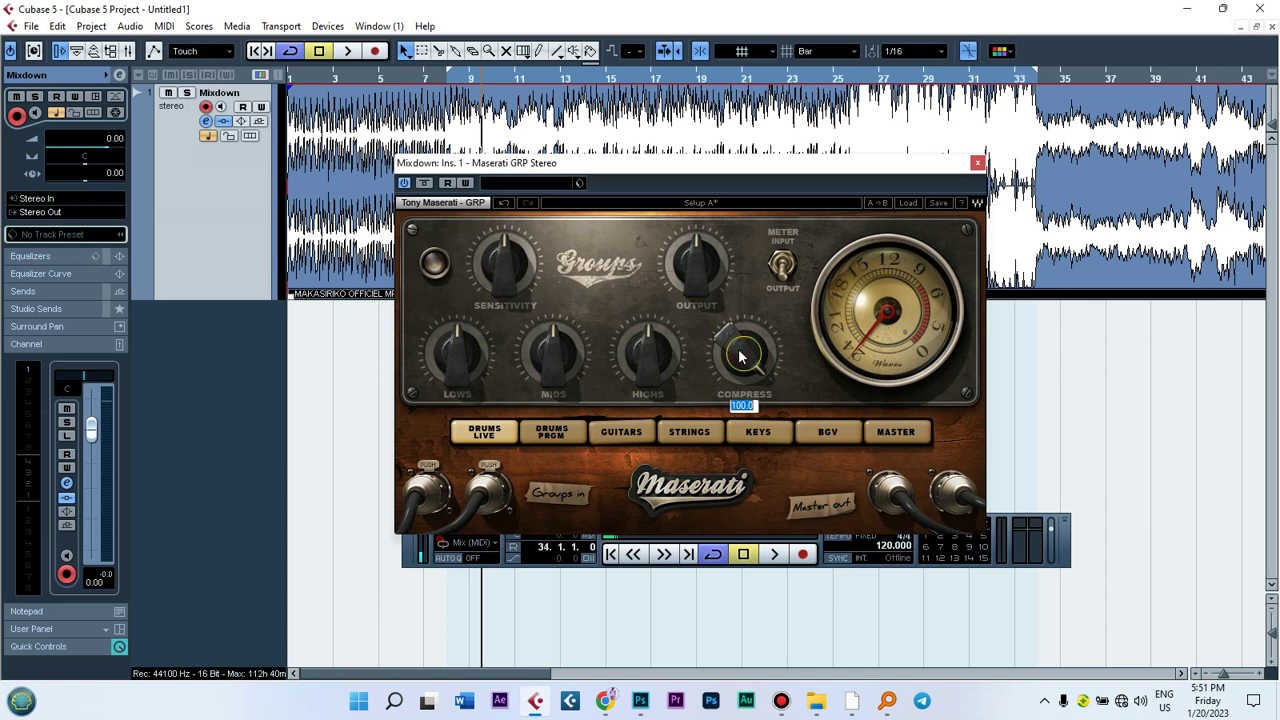
{"action": "type", "text": "00"}
{"action": "key", "text": "Return"}
{"action": "key", "text": "space"}
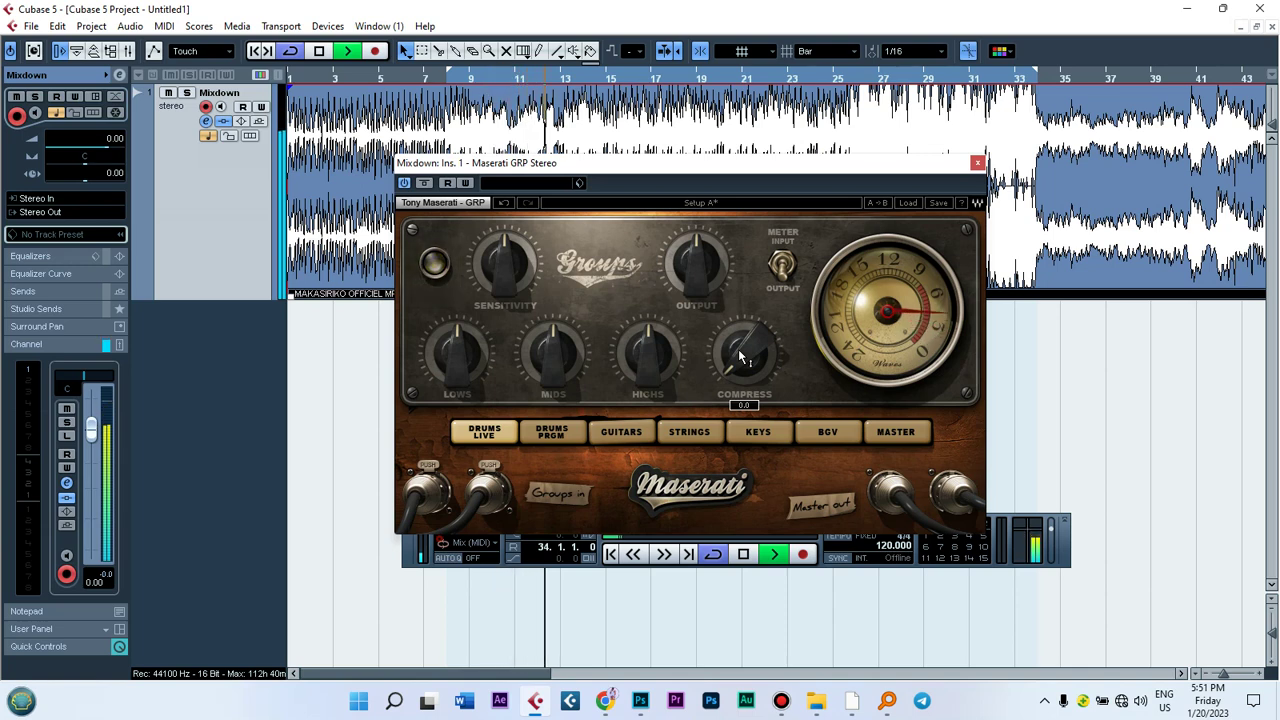
{"action": "key", "text": "space"}
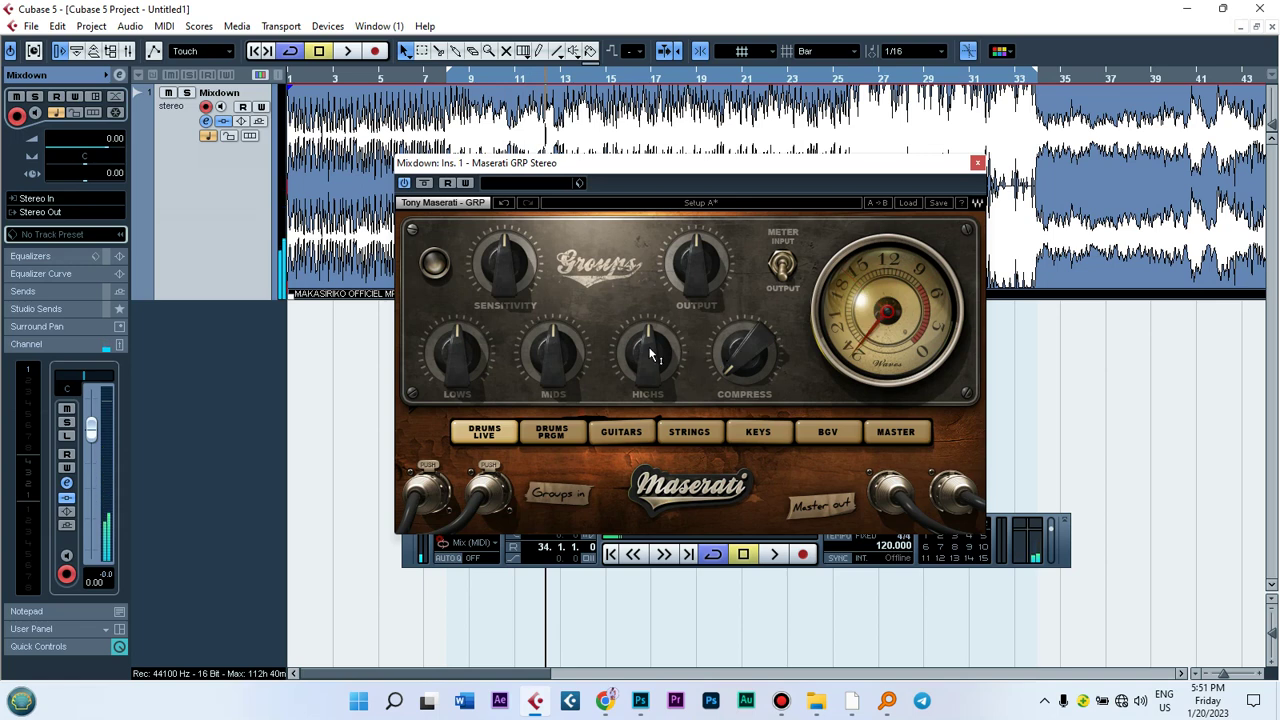
Lower Highs to -5.3 and then -31.9 while auditioning the song, return it to the centre and stop playback.
{"action": "left_click_drag", "start_coordinate": [648, 345], "coordinate": [648, 353]}
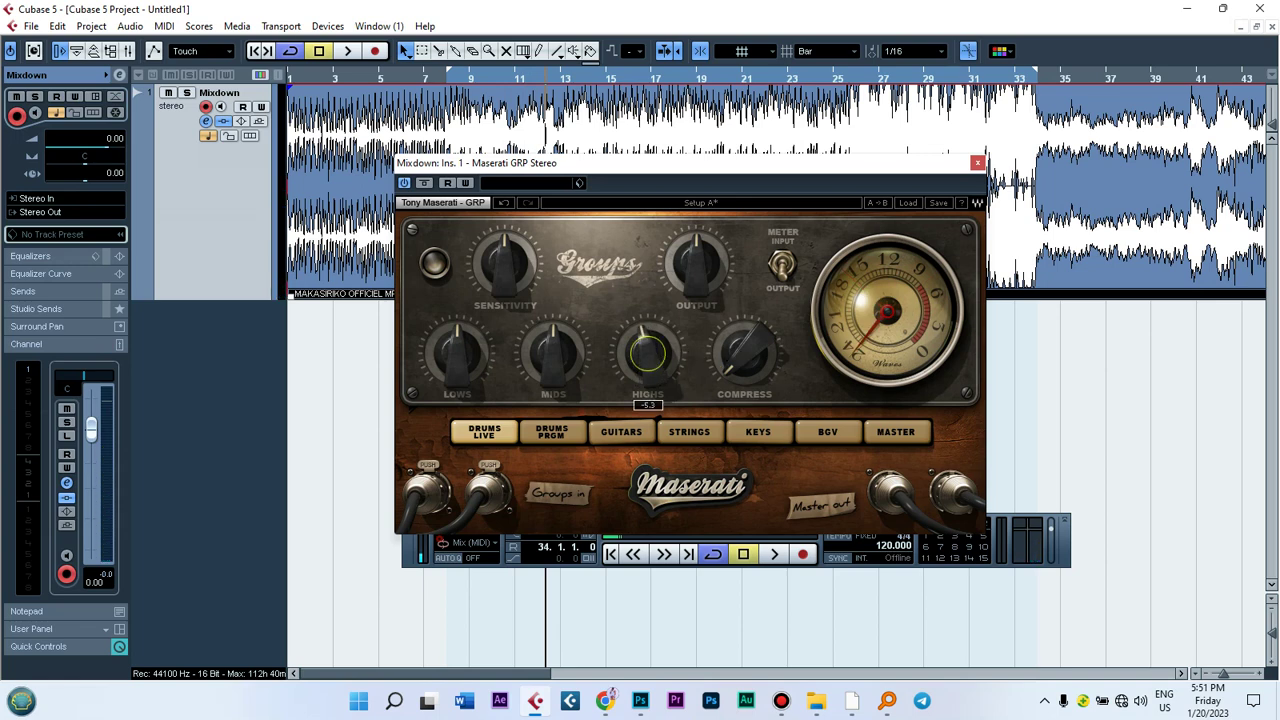
{"action": "key", "text": "space"}
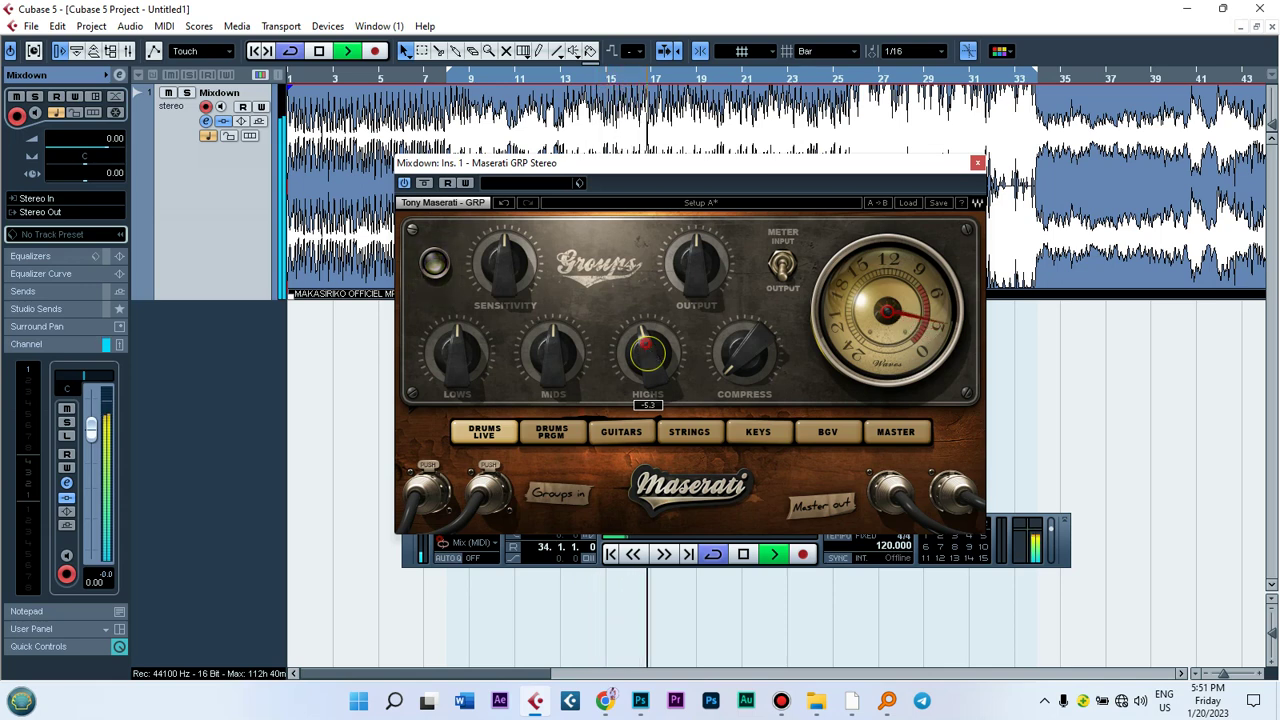
{"action": "left_click_drag", "start_coordinate": [650, 350], "coordinate": [650, 425]}
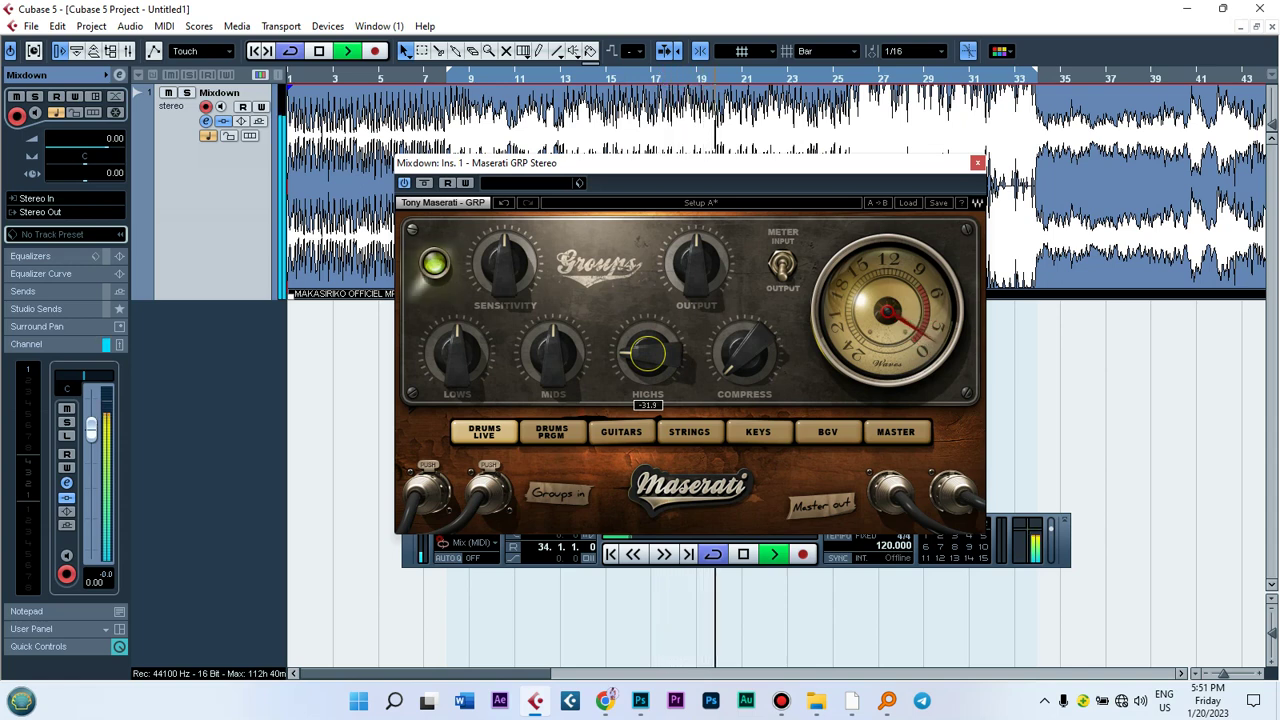
{"action": "left_click_drag", "start_coordinate": [650, 425], "coordinate": [648, 353]}
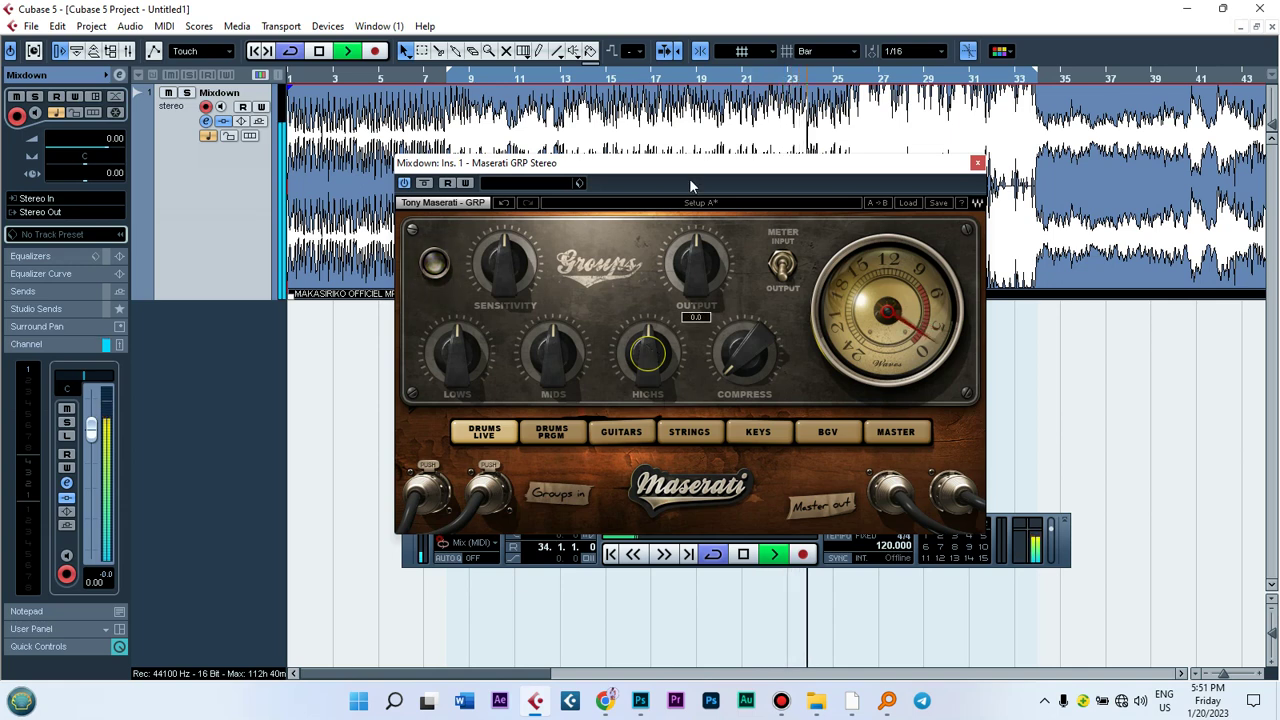
{"action": "key", "text": "space"}
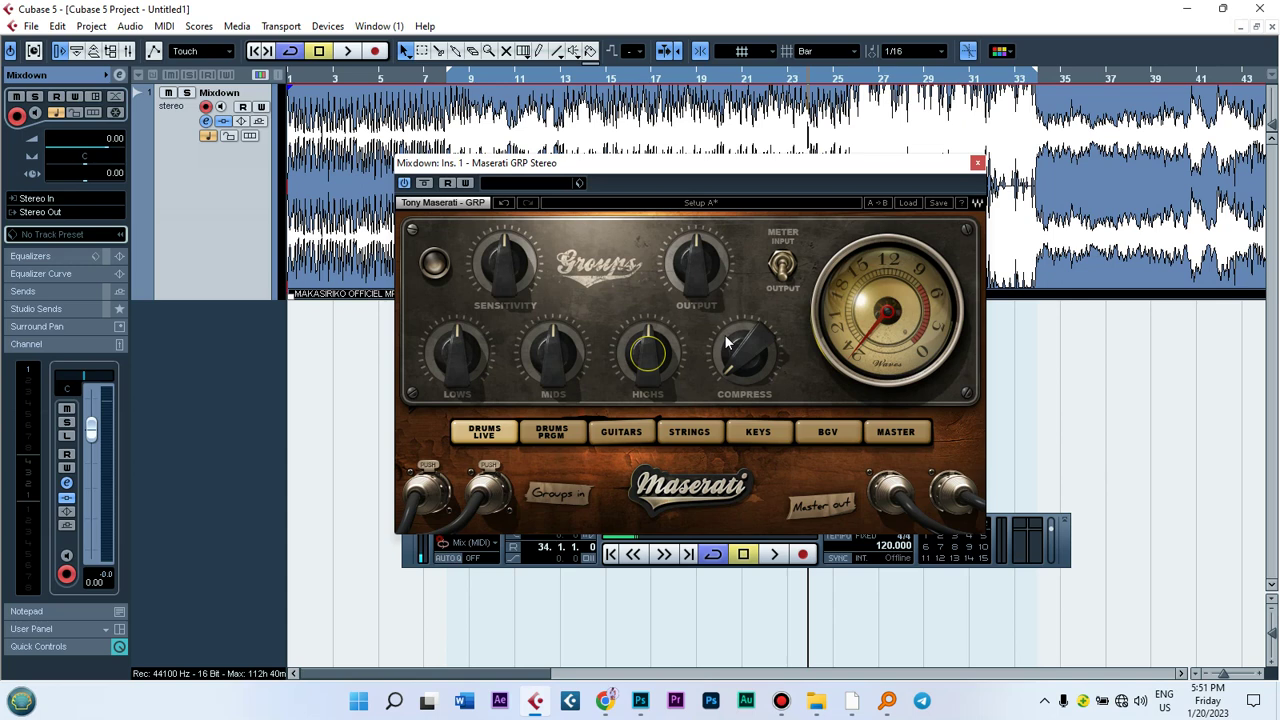
Resume playback, raise Maserati GRP Stereo's Compress to its midpoint while listening, and stop the song.
{"action": "key", "text": "space"}
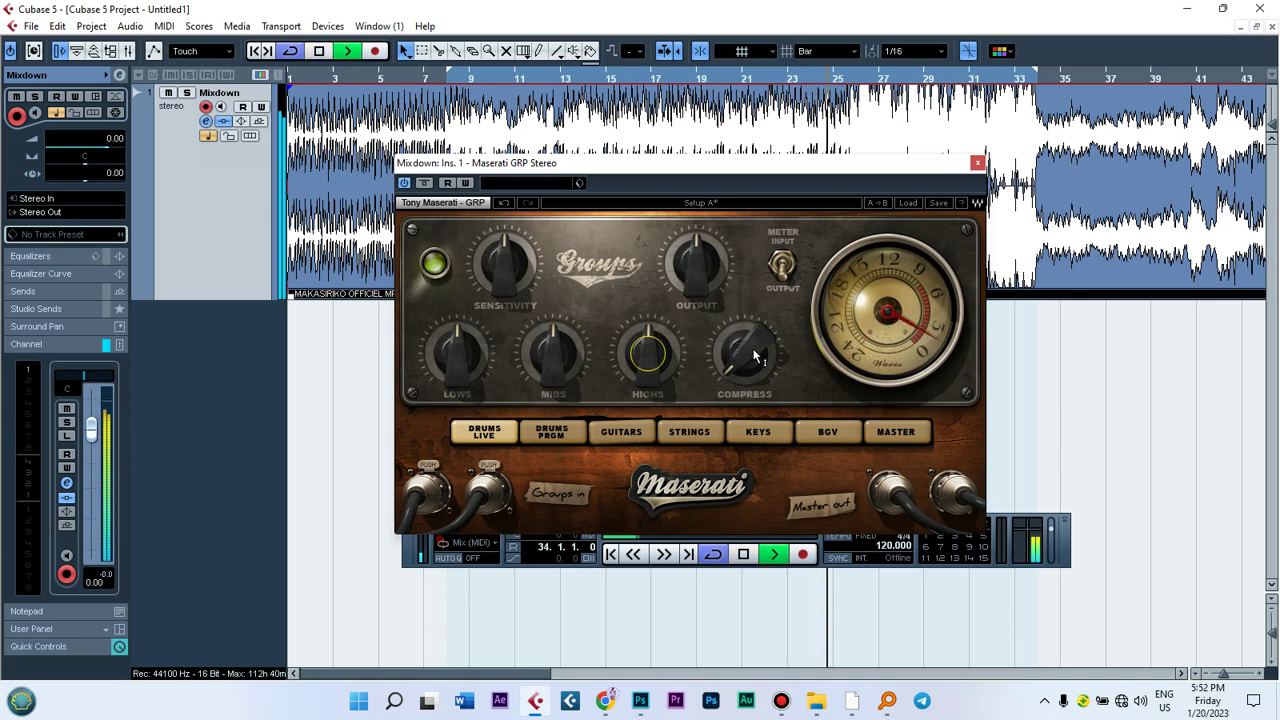
{"action": "left_click_drag", "start_coordinate": [757, 356], "coordinate": [757, 305]}
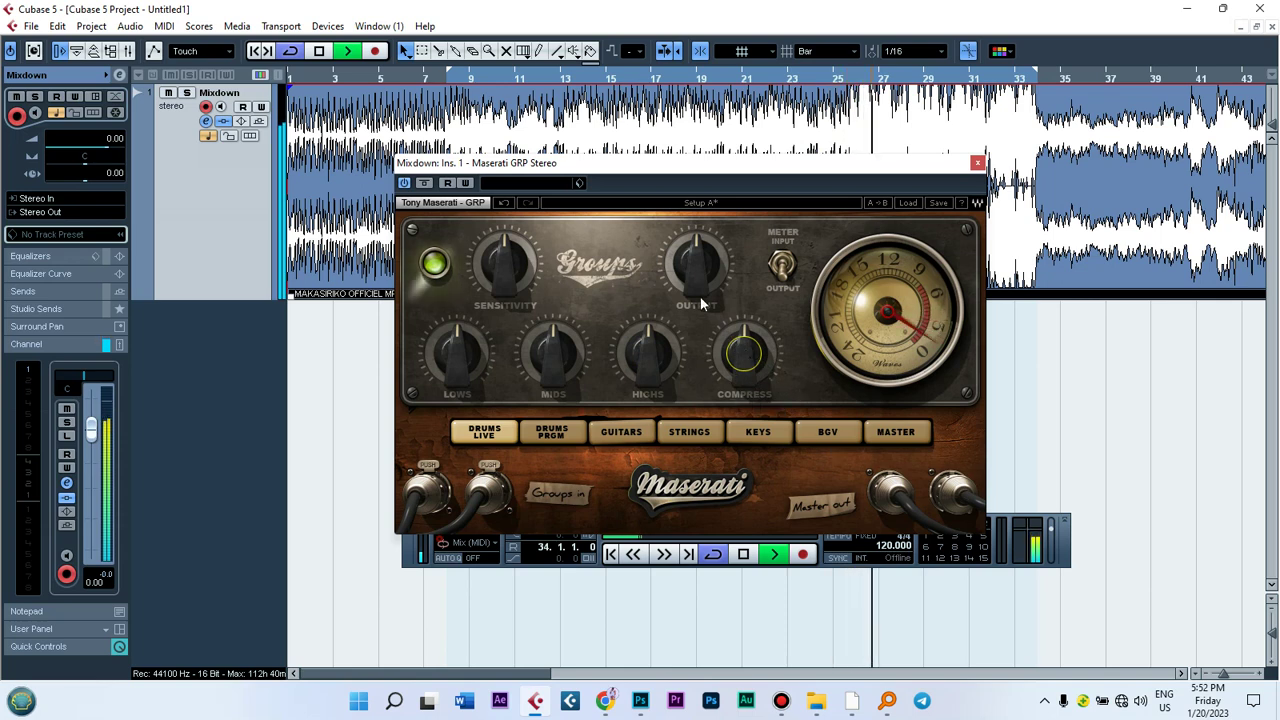
{"action": "key", "text": "space"}
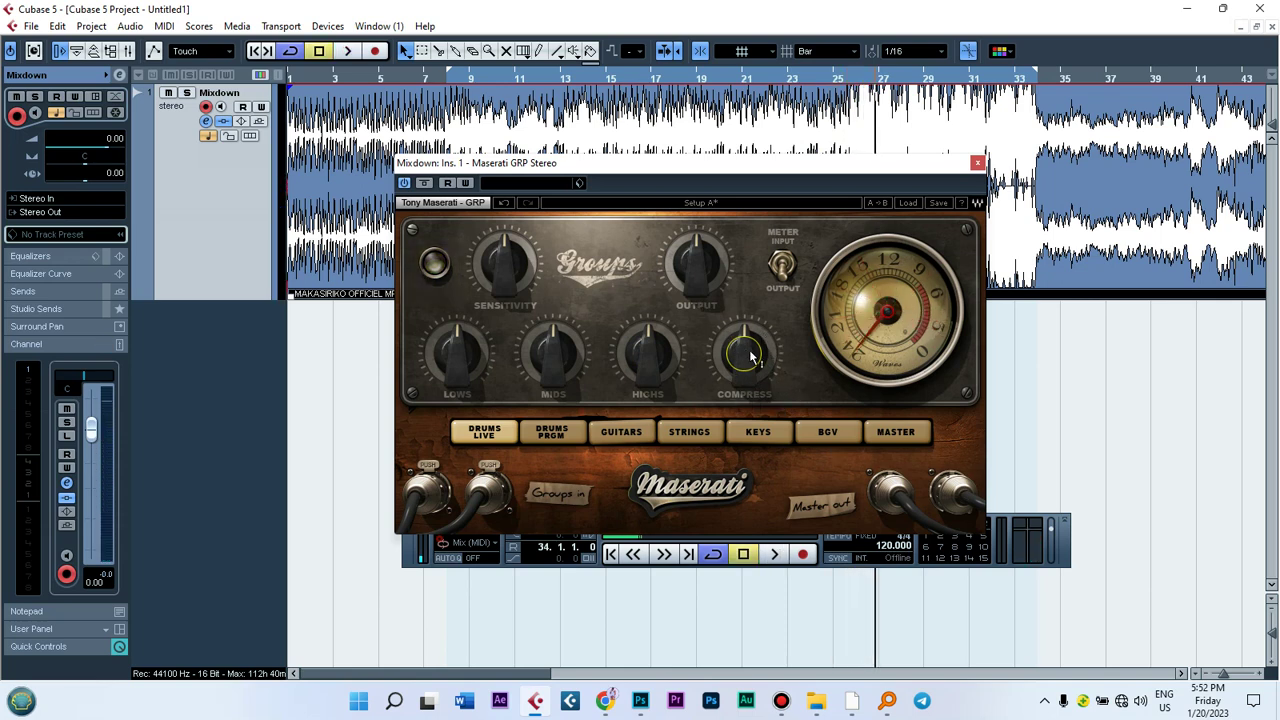
{"action": "mouse_move", "coordinate": [751, 358]}
Audition the song through the Drums Prgm, Guitars, Strings, Keys and BGV modes in turn, then stop playback.
{"action": "left_click", "coordinate": [559, 432]}
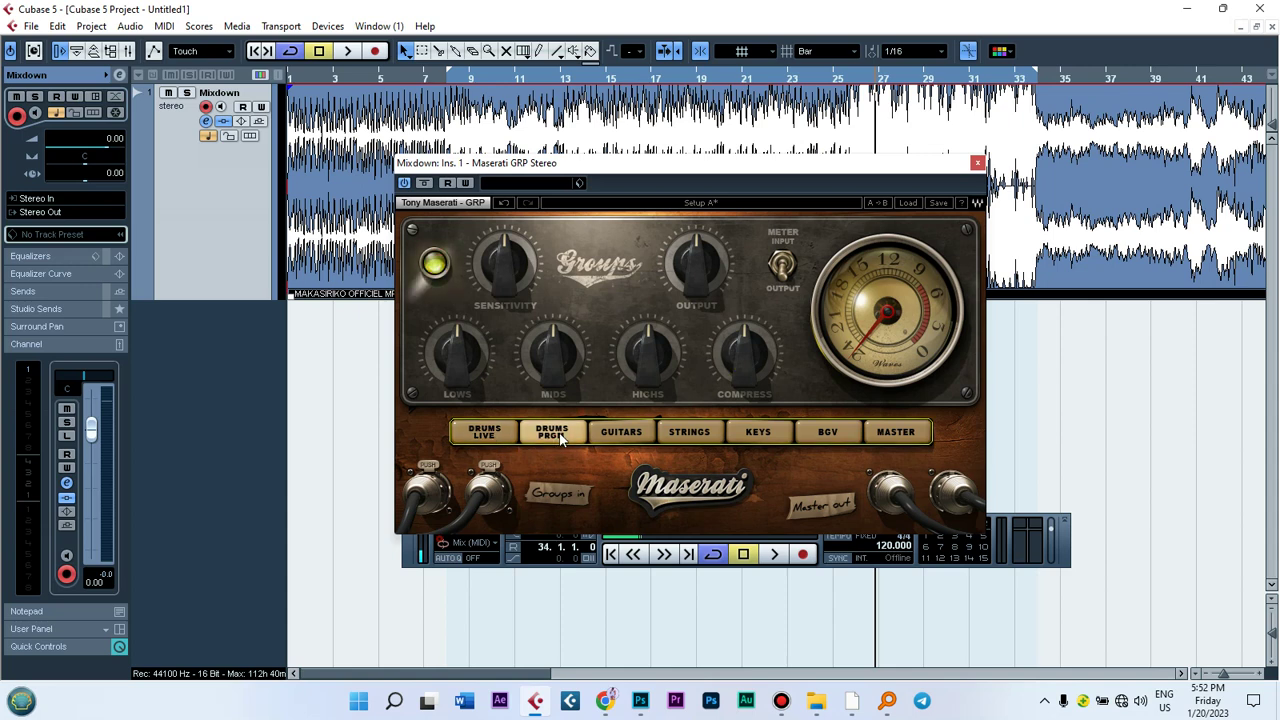
{"action": "key", "text": "space"}
{"action": "left_click", "coordinate": [620, 434]}
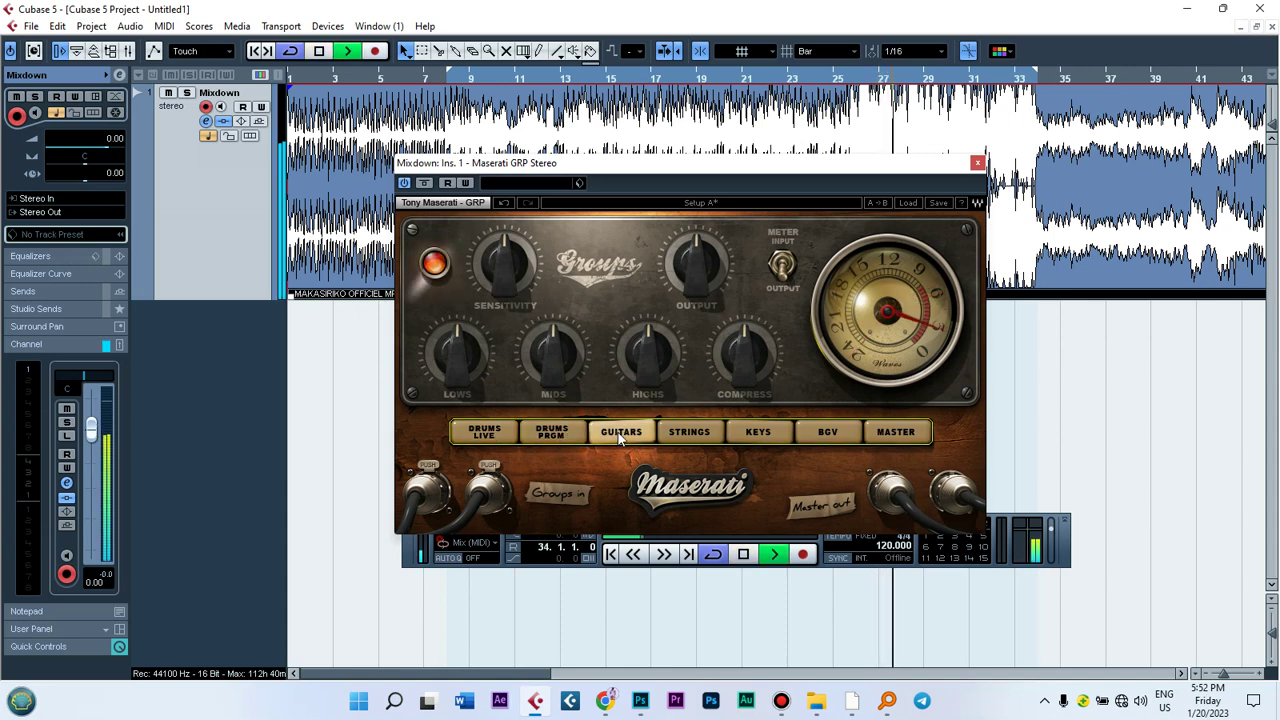
{"action": "left_click", "coordinate": [675, 436]}
{"action": "left_click", "coordinate": [751, 438]}
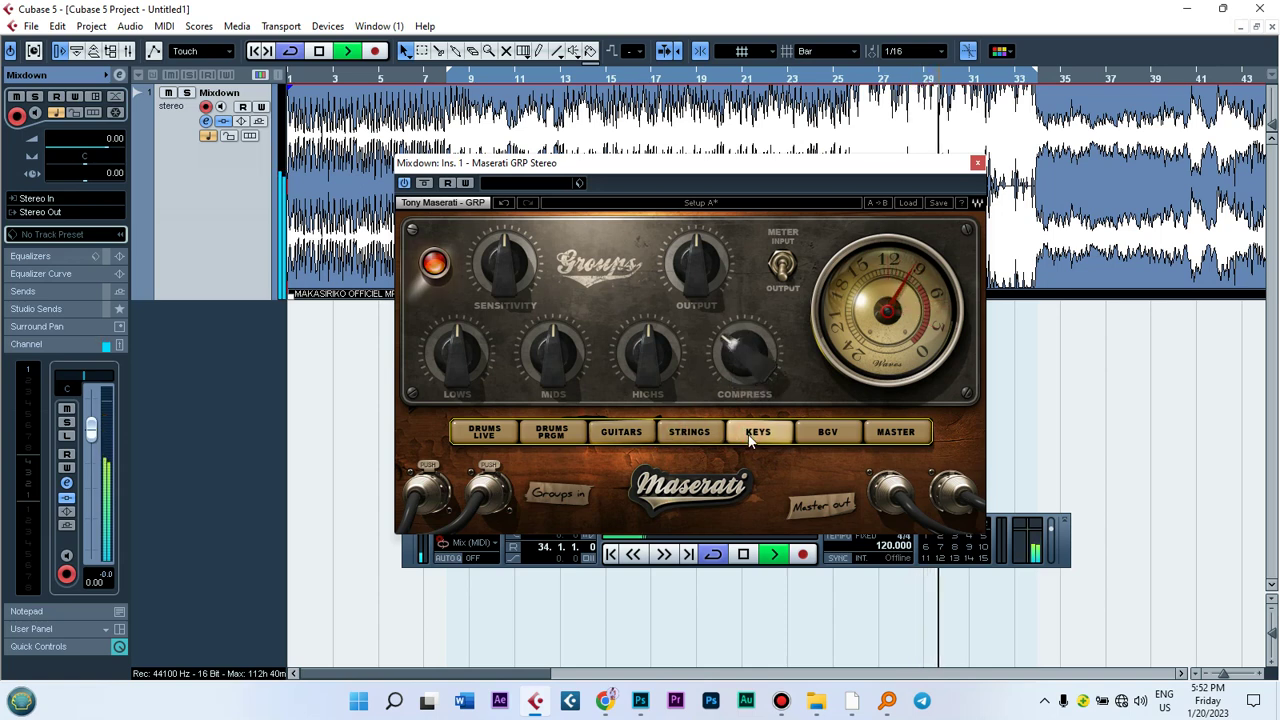
{"action": "left_click", "coordinate": [822, 440]}
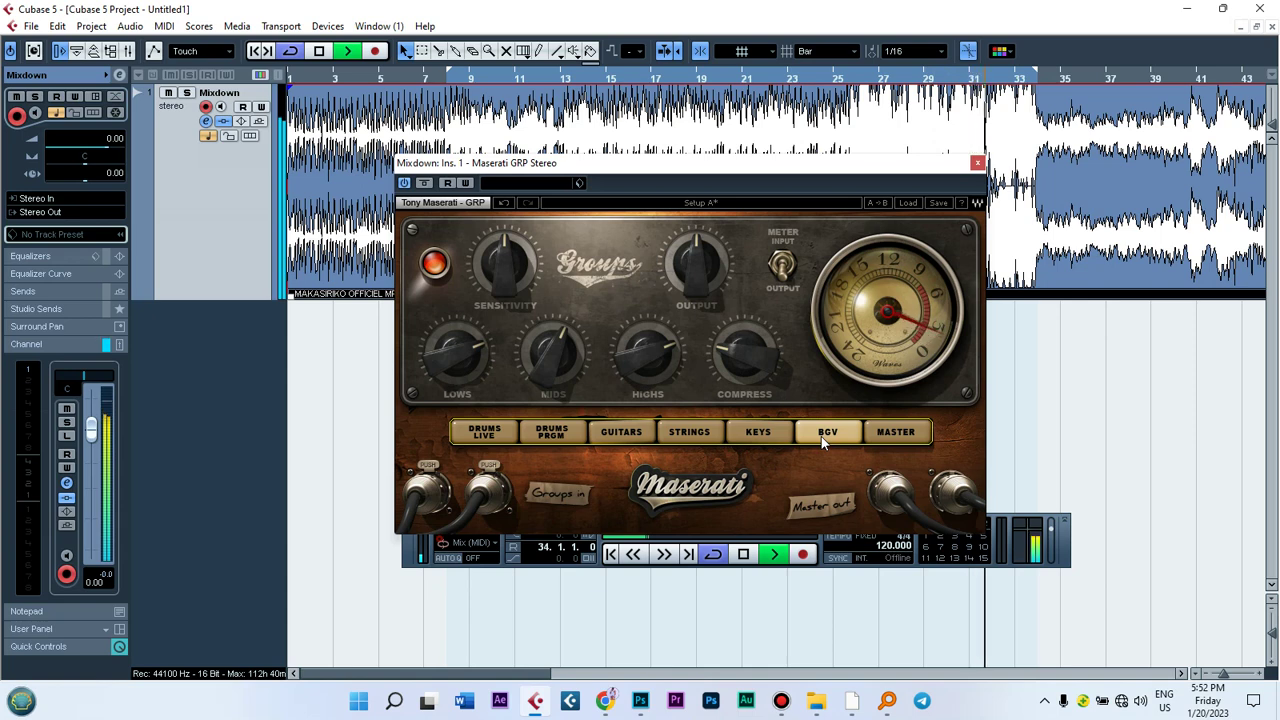
{"action": "key", "text": "space"}
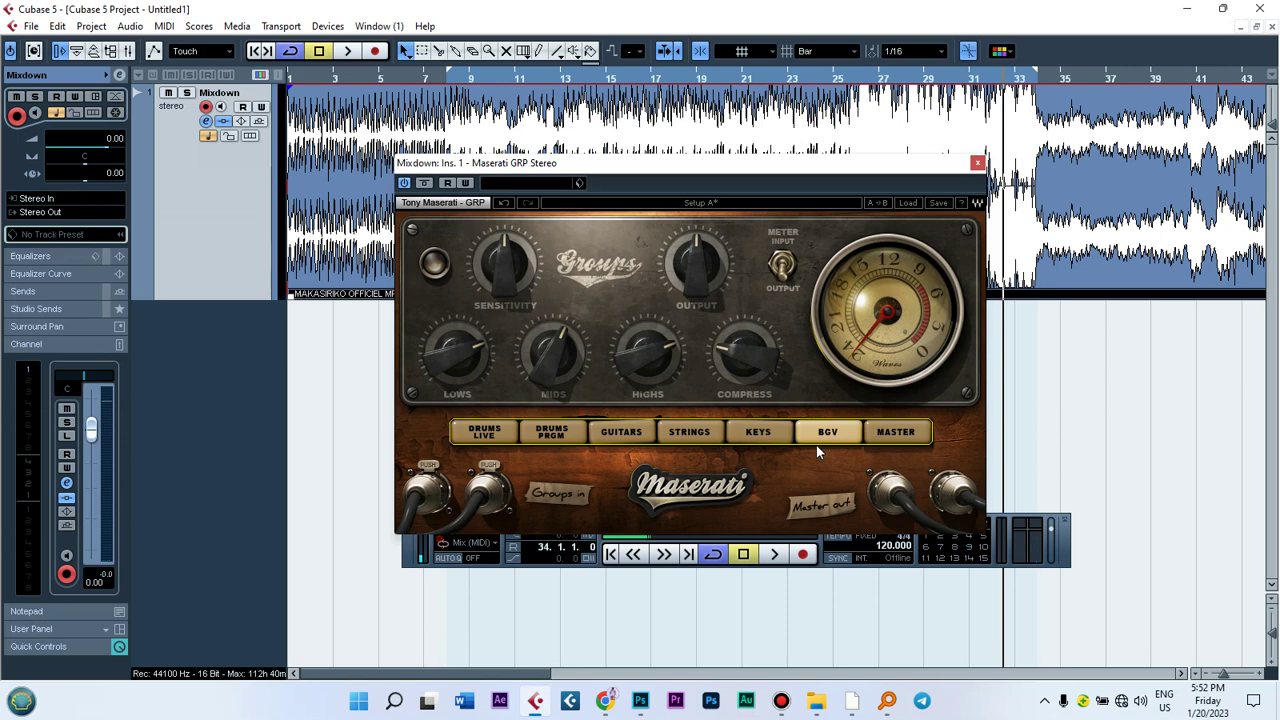
Switch Maserati GRP Stereo to Master mode and check its Compress, Highs, Mids and Lows values.
{"action": "left_click", "coordinate": [898, 434]}
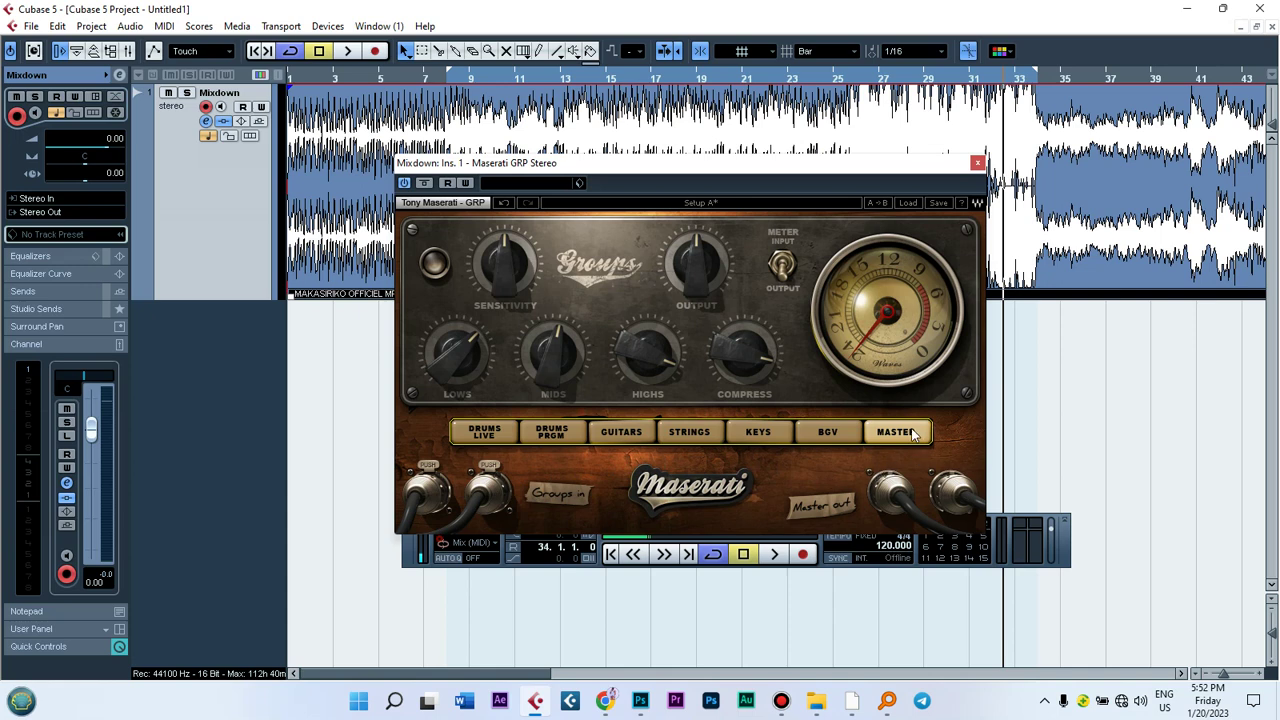
{"action": "left_click", "coordinate": [741, 349]}
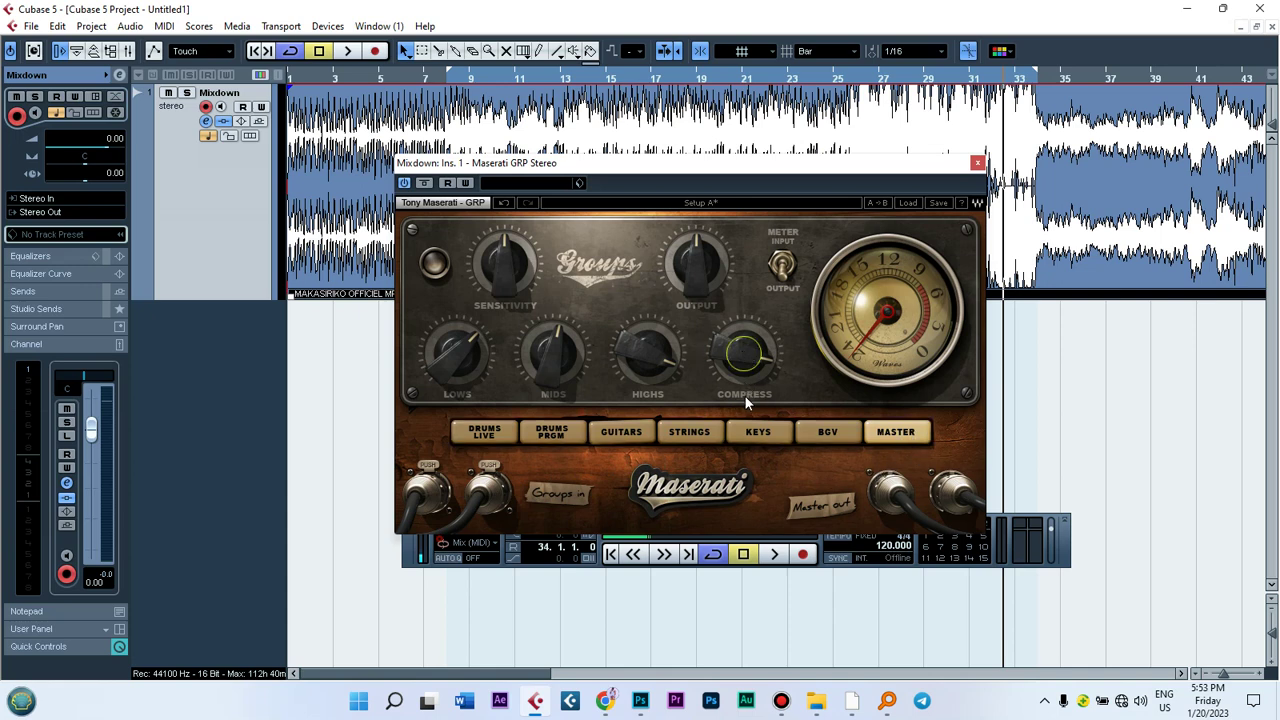
{"action": "left_click", "coordinate": [640, 358]}
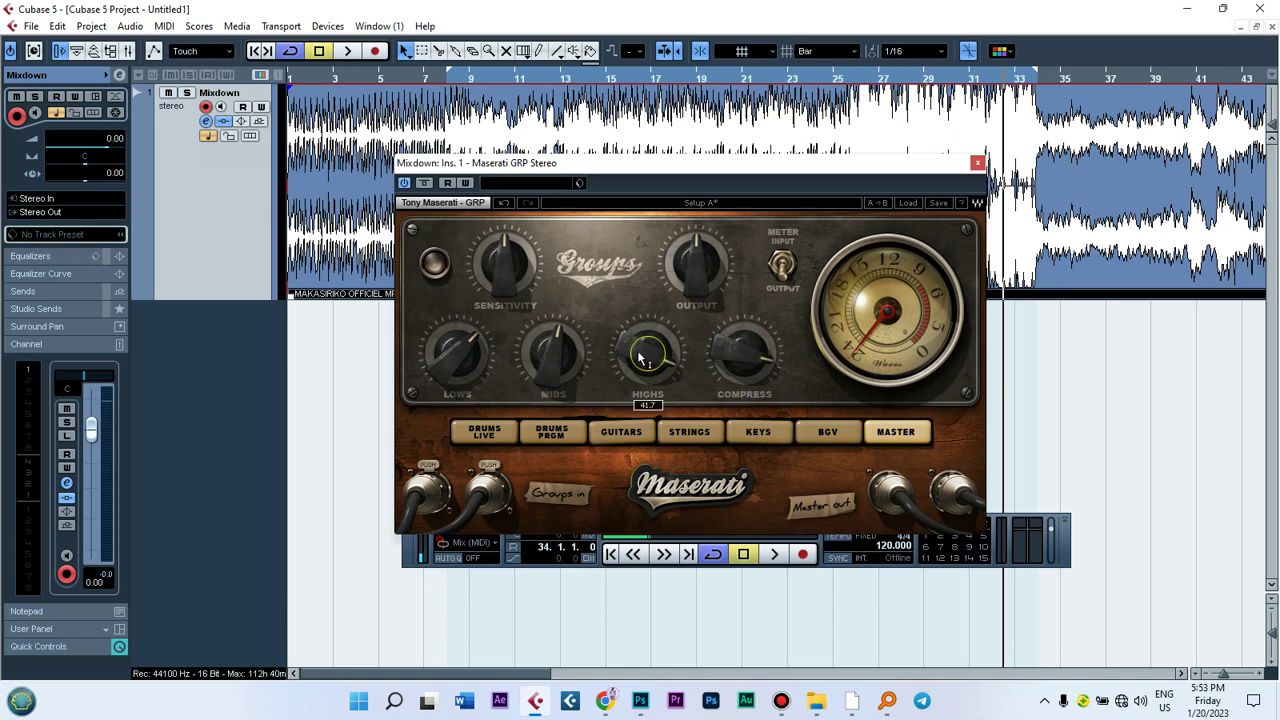
{"action": "left_click", "coordinate": [548, 362]}
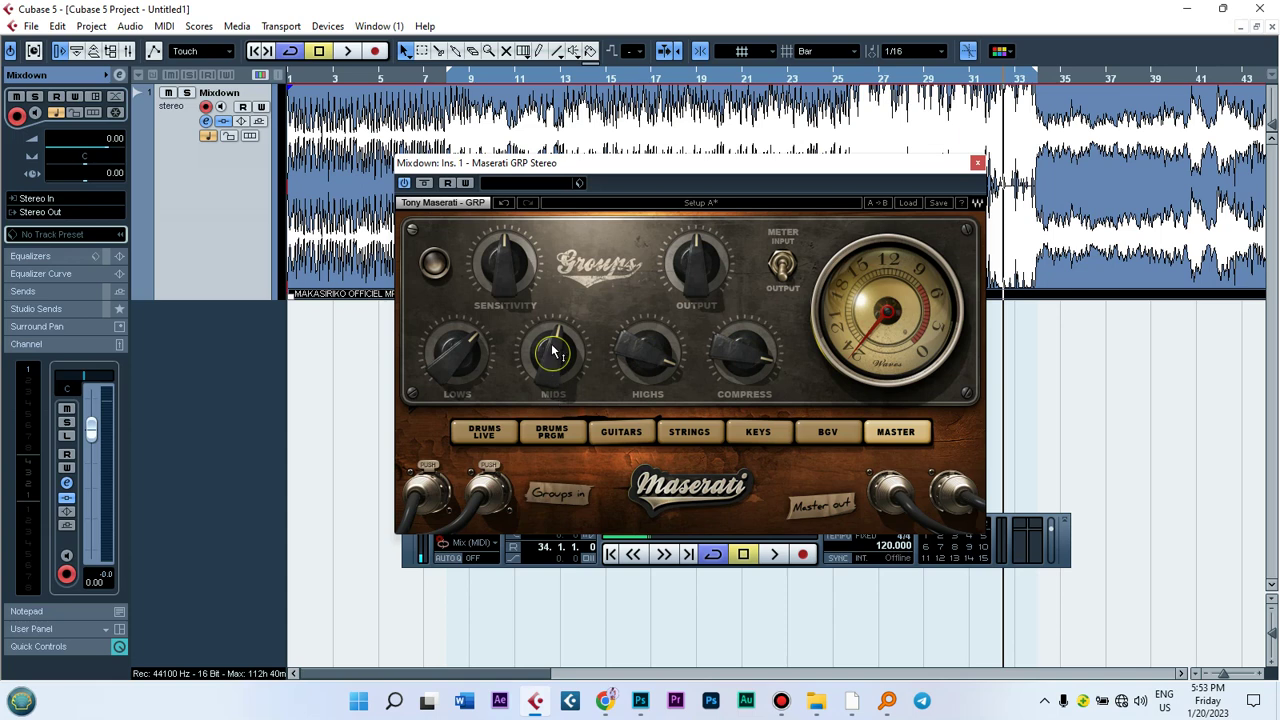
{"action": "mouse_move", "coordinate": [551, 367]}
{"action": "mouse_move", "coordinate": [452, 366]}
Shift the plug-in window slightly upward, then play the song briefly in Master mode and stop playback.
{"action": "left_click_drag", "start_coordinate": [757, 163], "coordinate": [757, 153]}
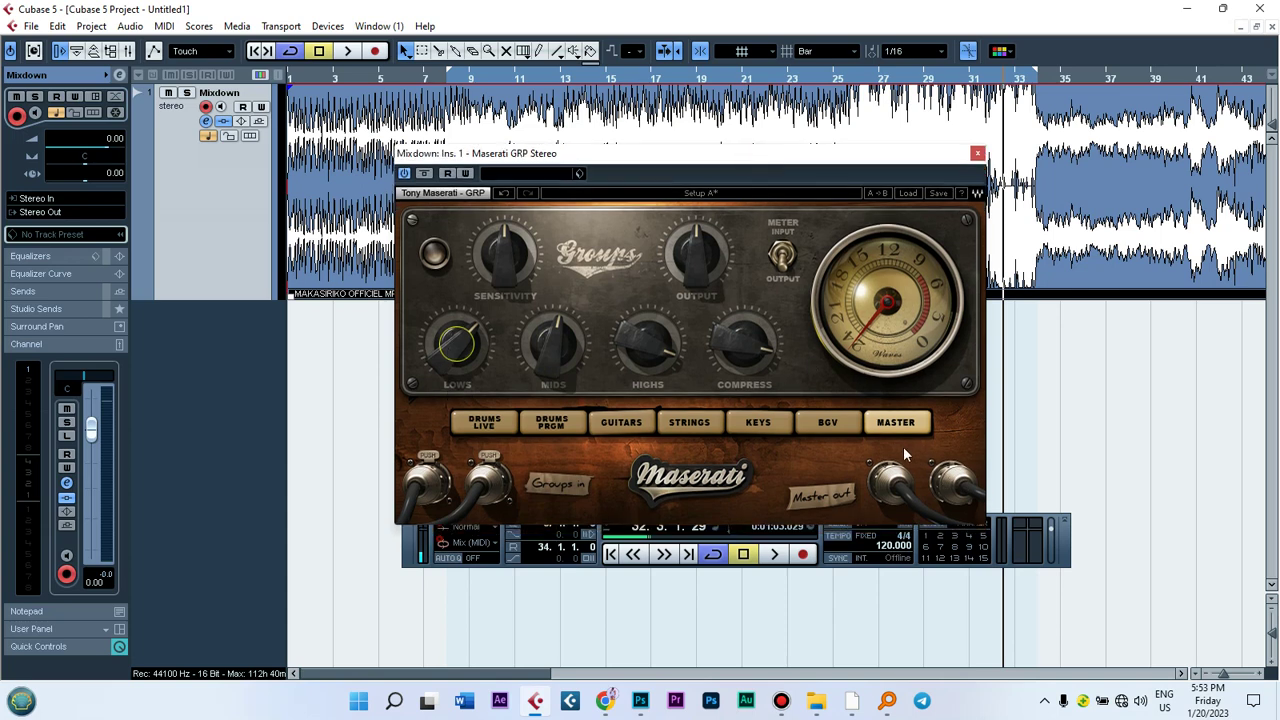
{"action": "key", "text": "space"}
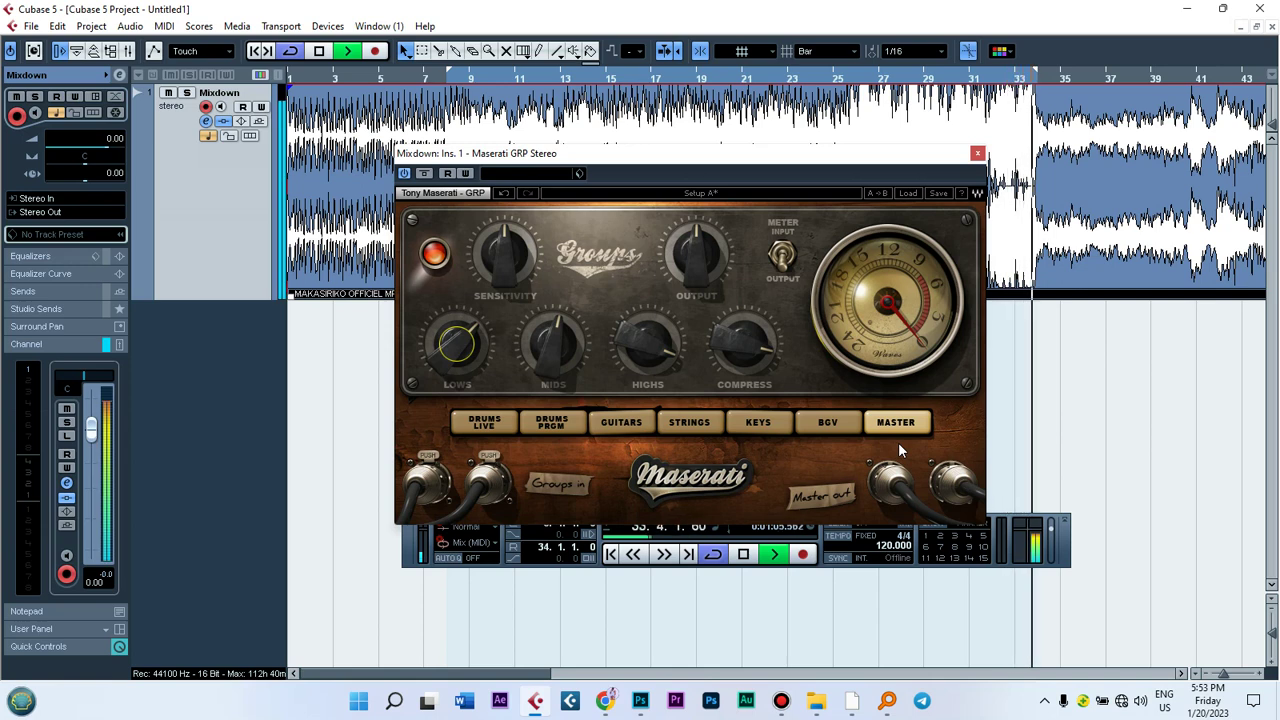
{"action": "key", "text": "space"}
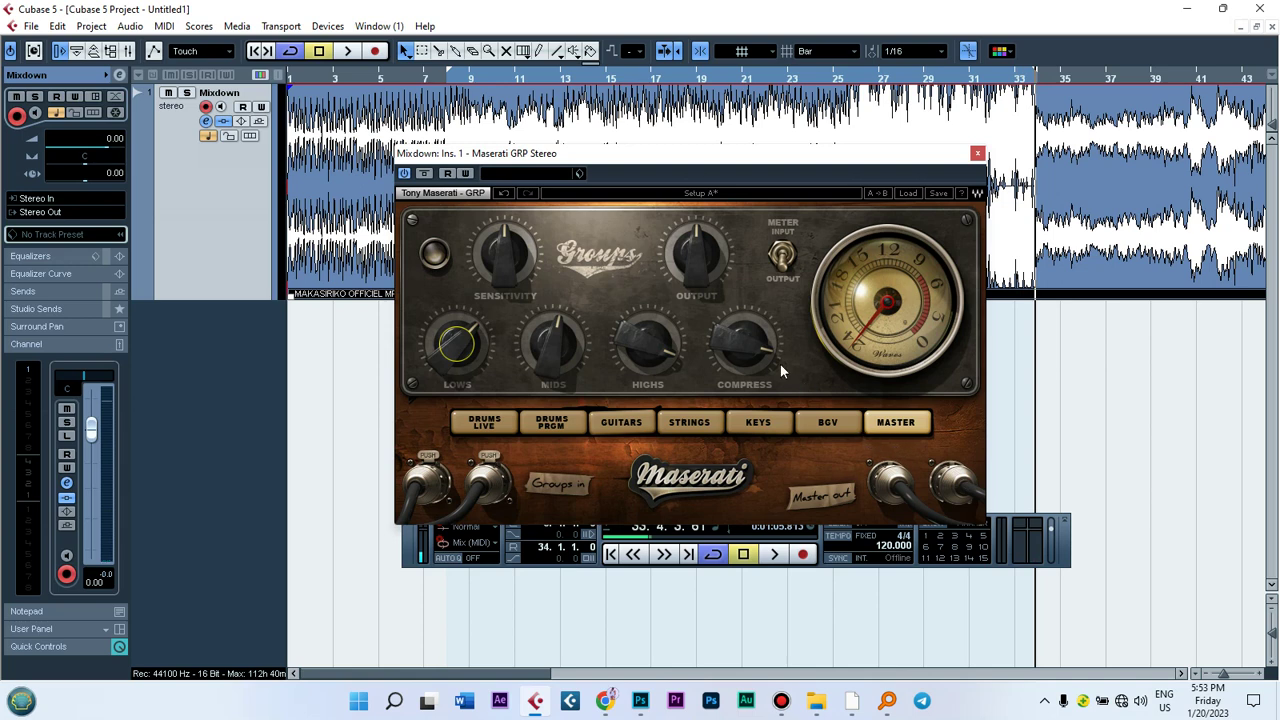
Lower Maserati GRP Stereo's Compress to about its midpoint while playing the song, and slightly adjust Highs.
{"action": "left_click_drag", "start_coordinate": [740, 347], "coordinate": [740, 316]}
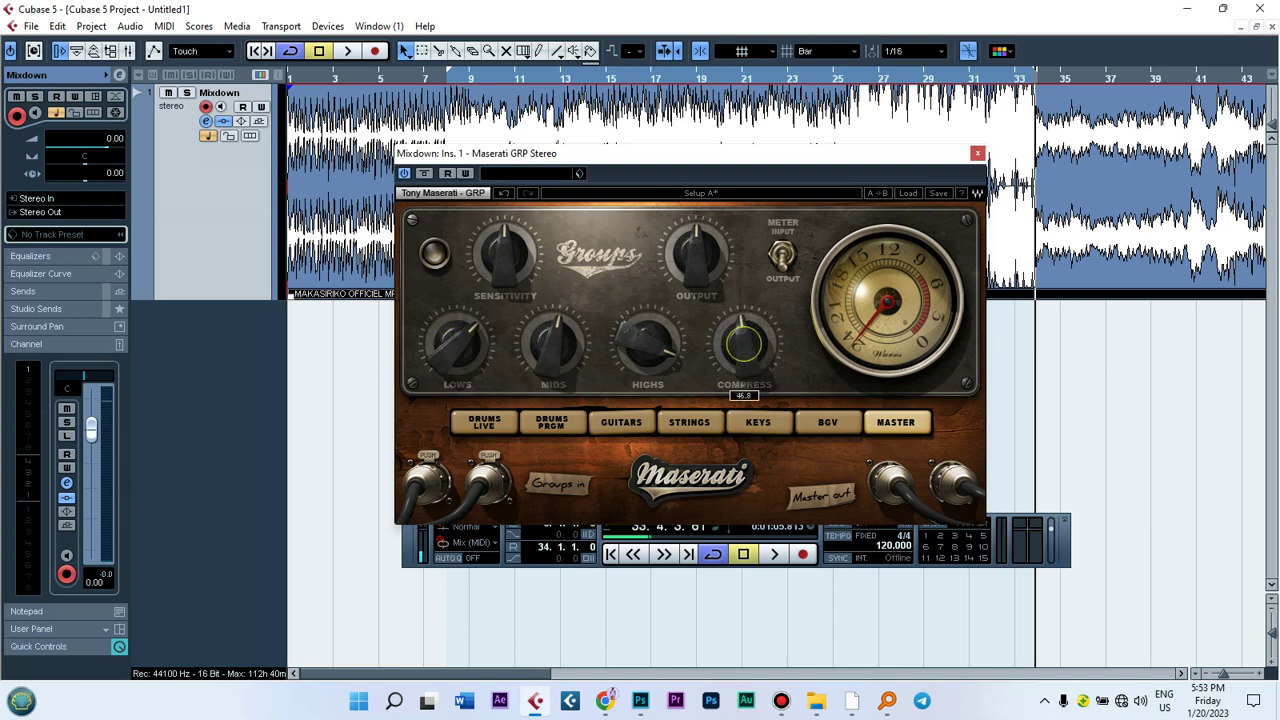
{"action": "key", "text": "space"}
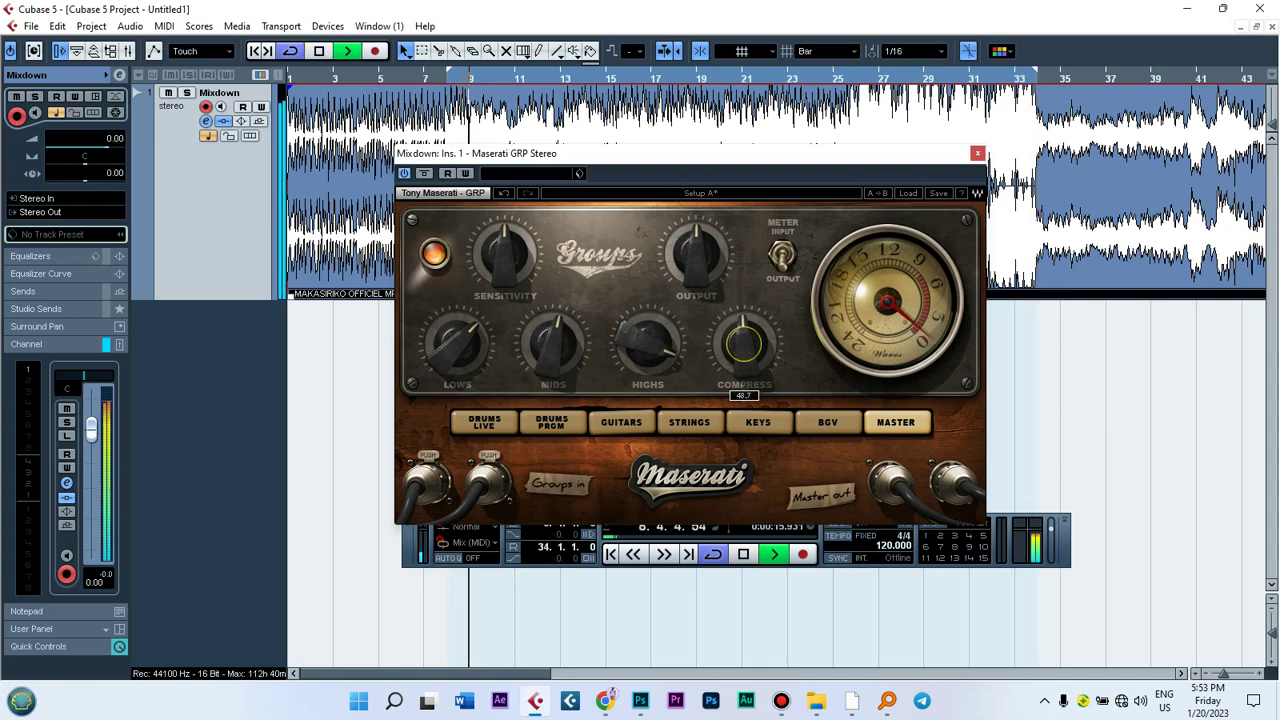
{"action": "left_click_drag", "start_coordinate": [740, 347], "coordinate": [740, 341]}
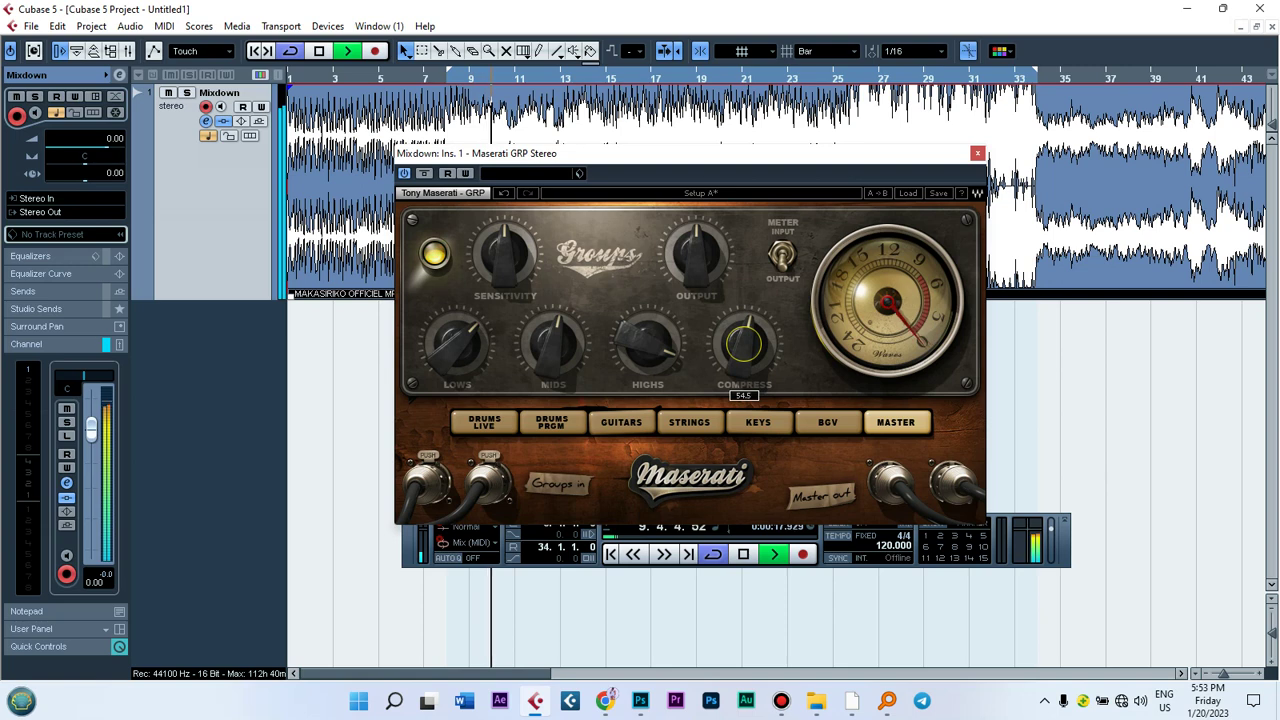
{"action": "left_click_drag", "start_coordinate": [745, 351], "coordinate": [744, 359]}
{"action": "left_click_drag", "start_coordinate": [641, 344], "coordinate": [641, 337]}
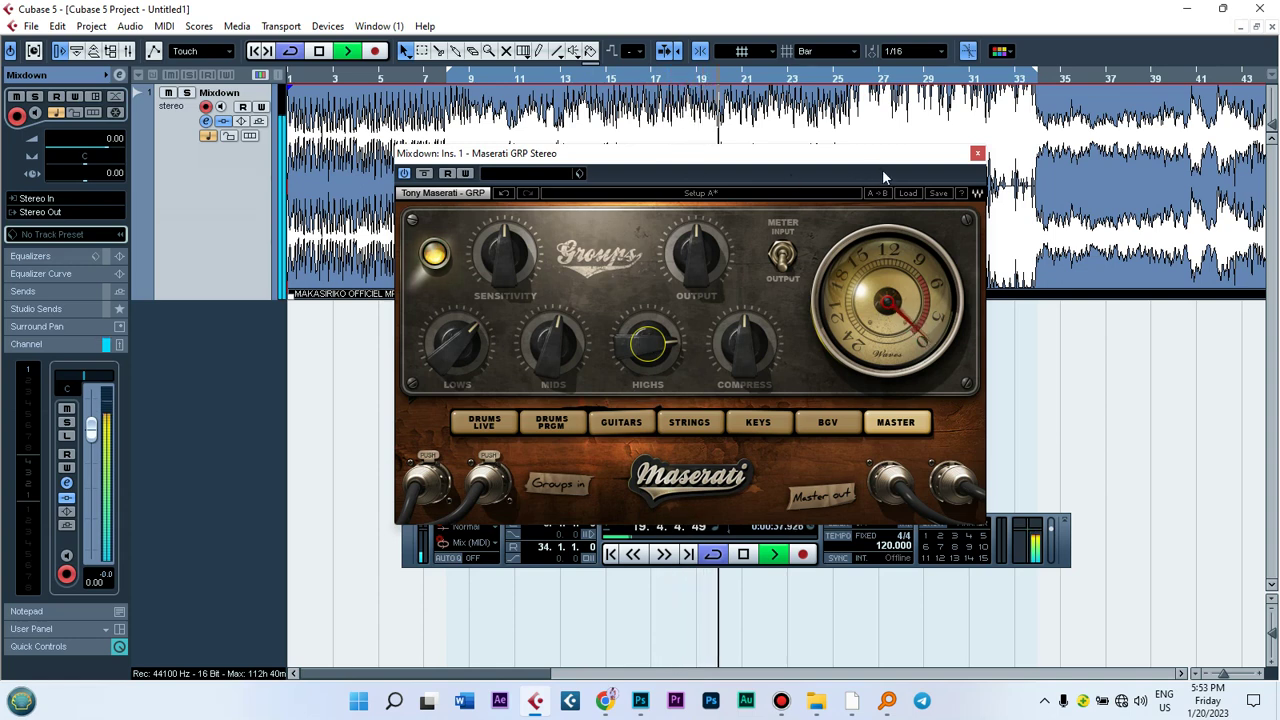
Move the plug-in window clear of the transport, compare the song with Maserati GRP Stereo switched off and on, and stop playback.
{"action": "left_click_drag", "start_coordinate": [882, 169], "coordinate": [913, 150]}
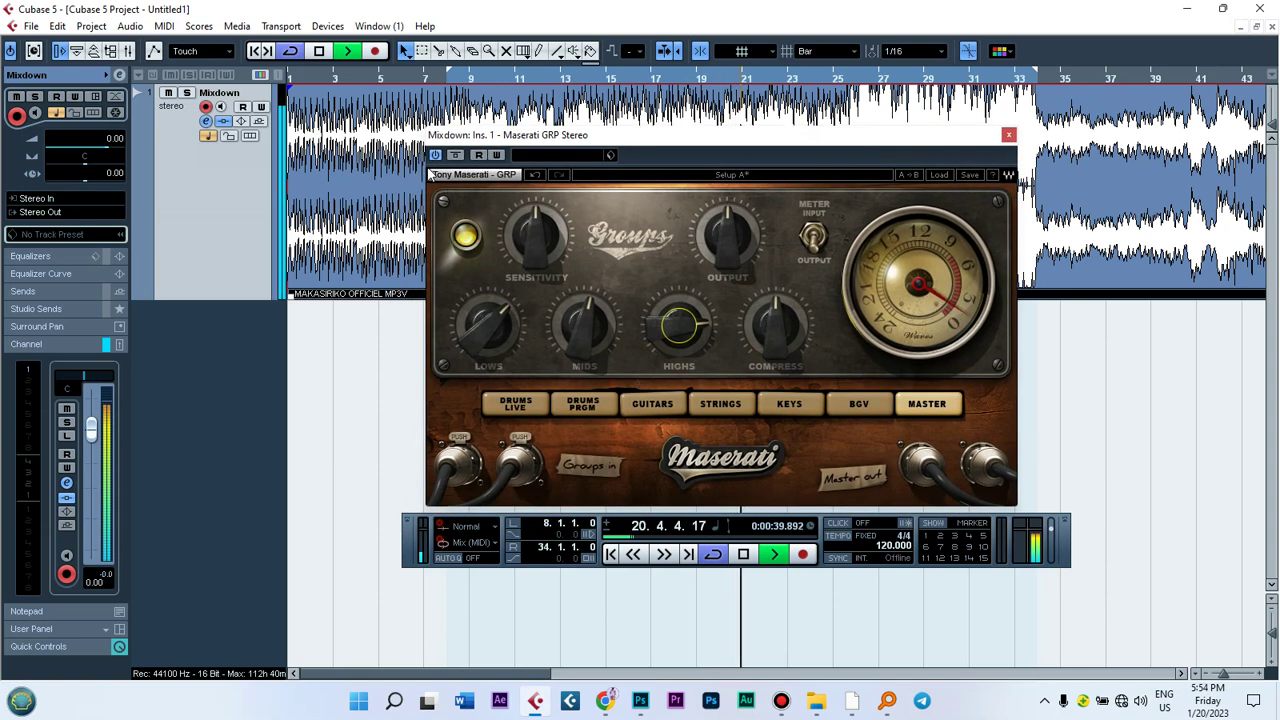
{"action": "left_click", "coordinate": [435, 156]}
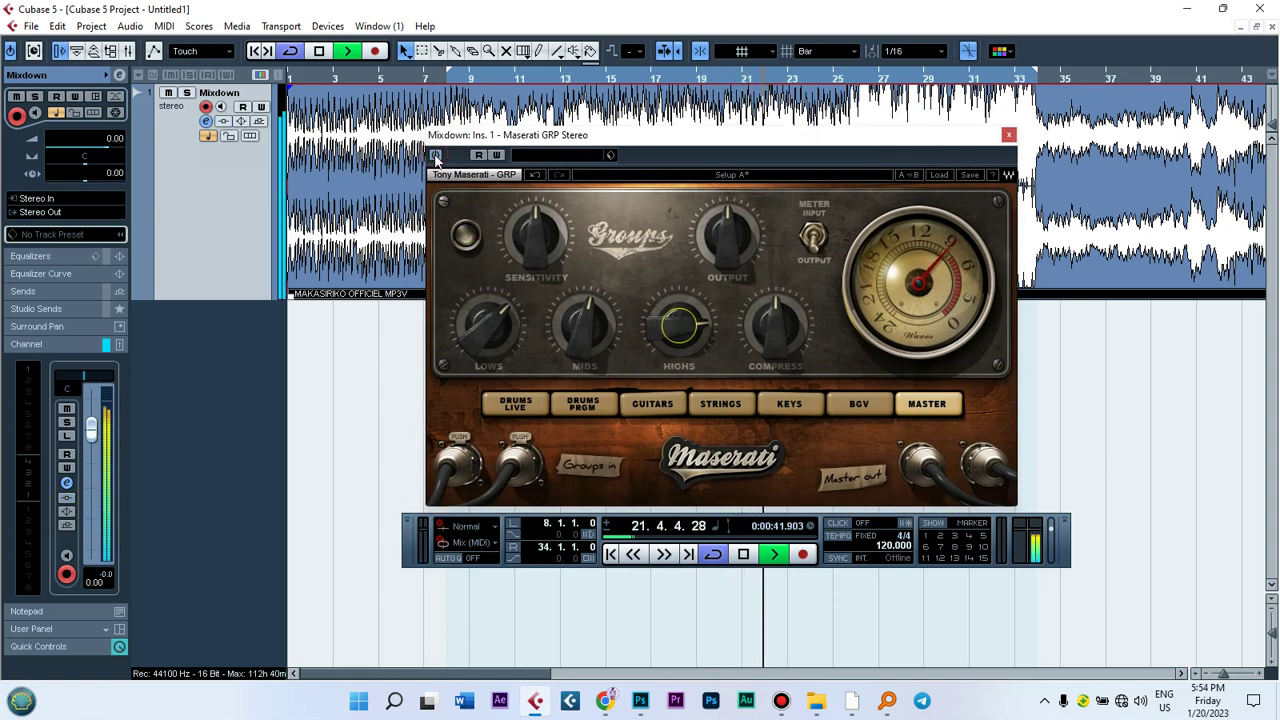
{"action": "key", "text": "space"}
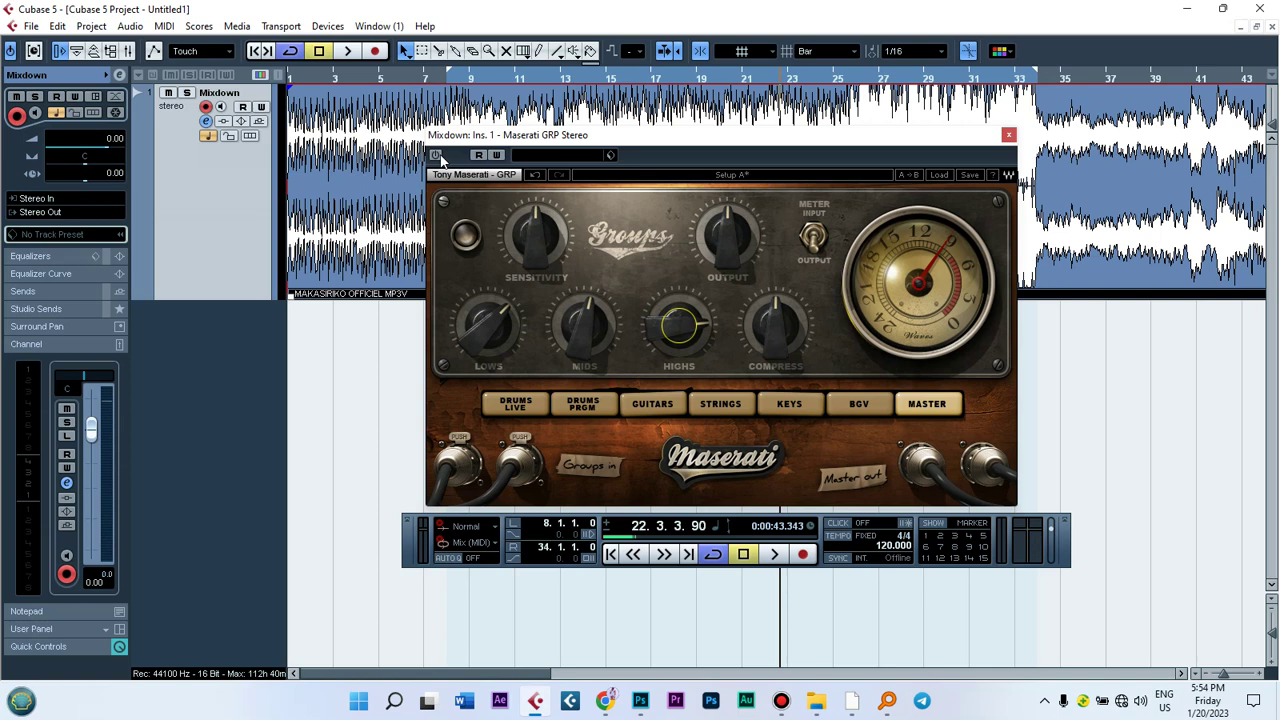
{"action": "key", "text": "space"}
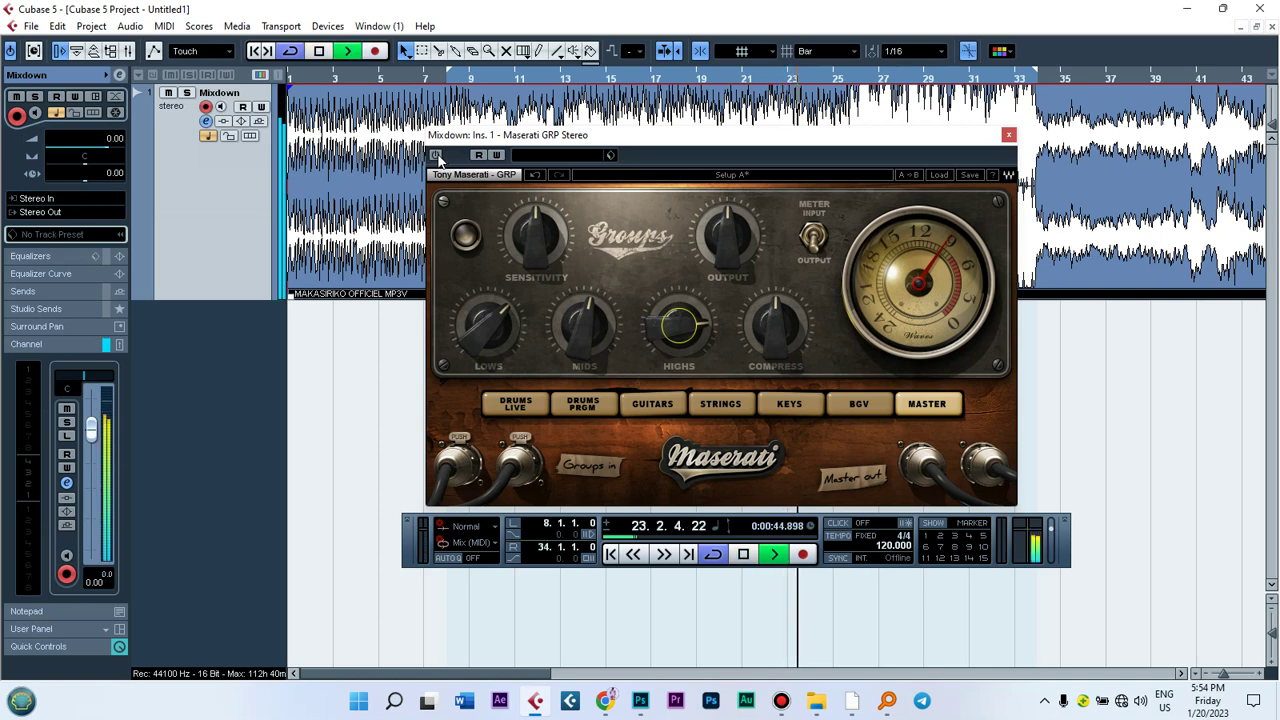
{"action": "key", "text": "space"}
{"action": "left_click", "coordinate": [436, 158]}
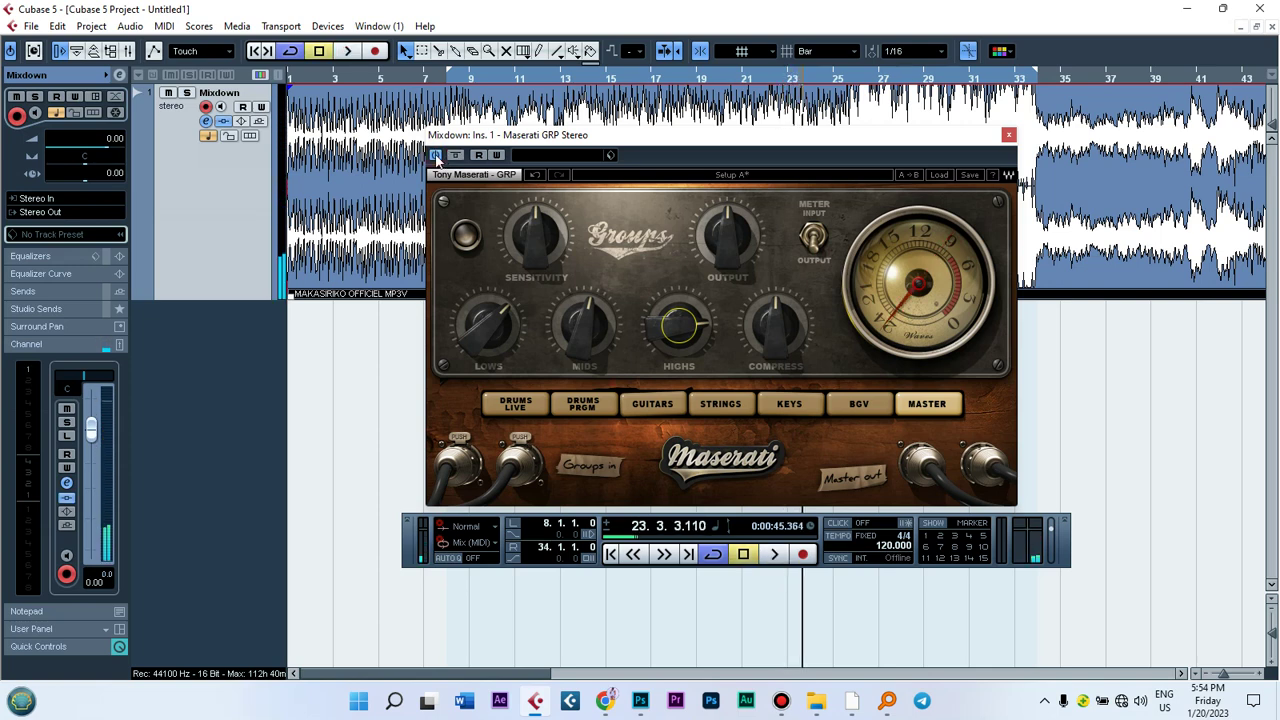
{"action": "key", "text": "space"}
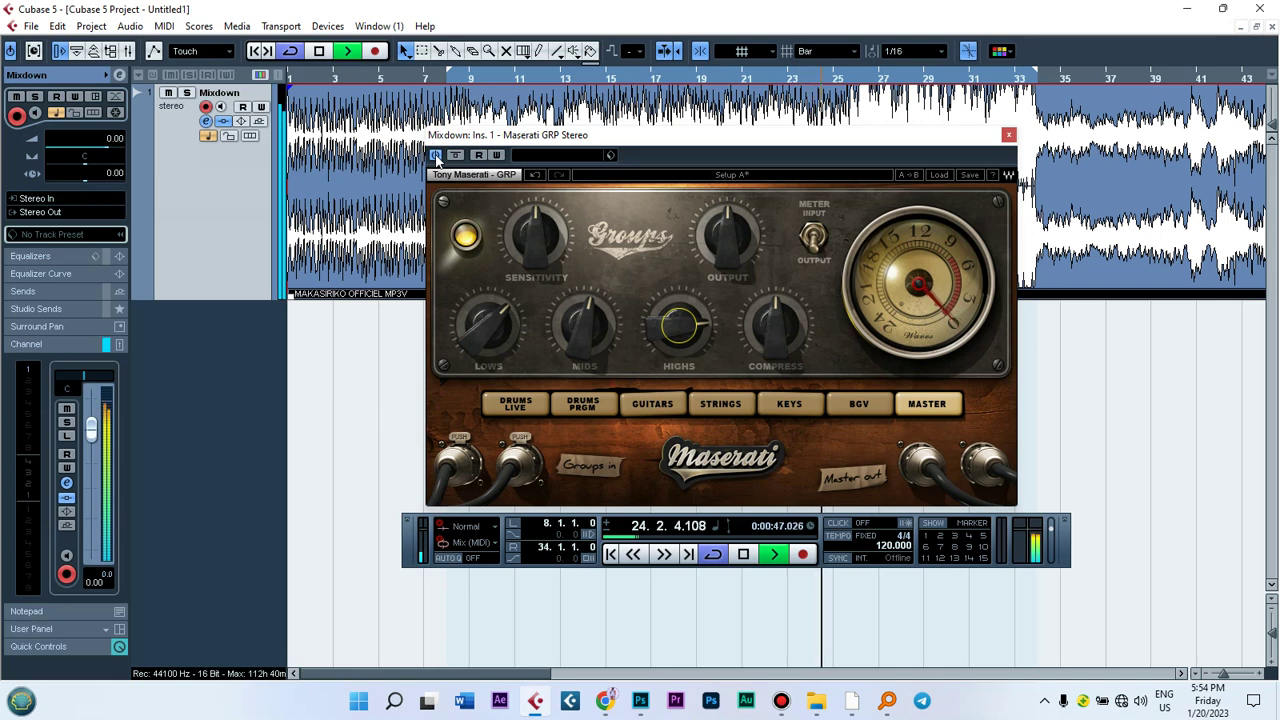
{"action": "key", "text": "space"}
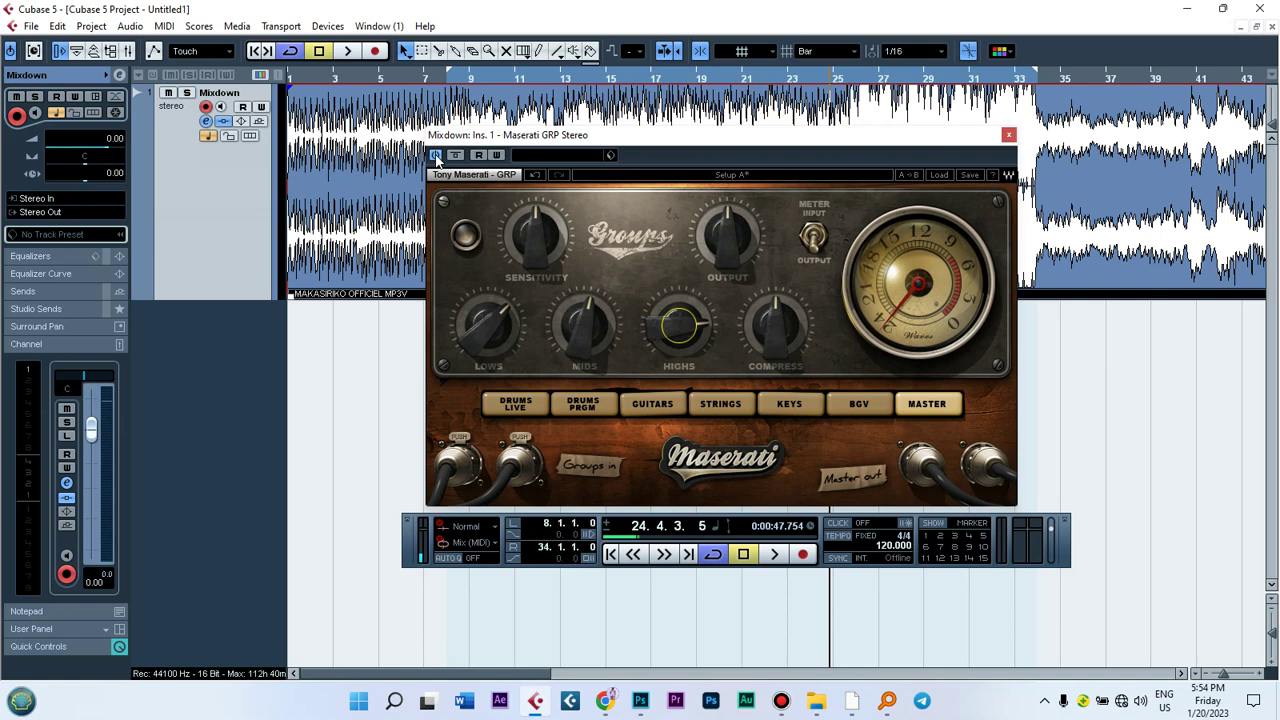
Load the BGV Legato factory preset, switch Maserati GRP Stereo back to Master mode, and start playback.
{"action": "left_click", "coordinate": [940, 176]}
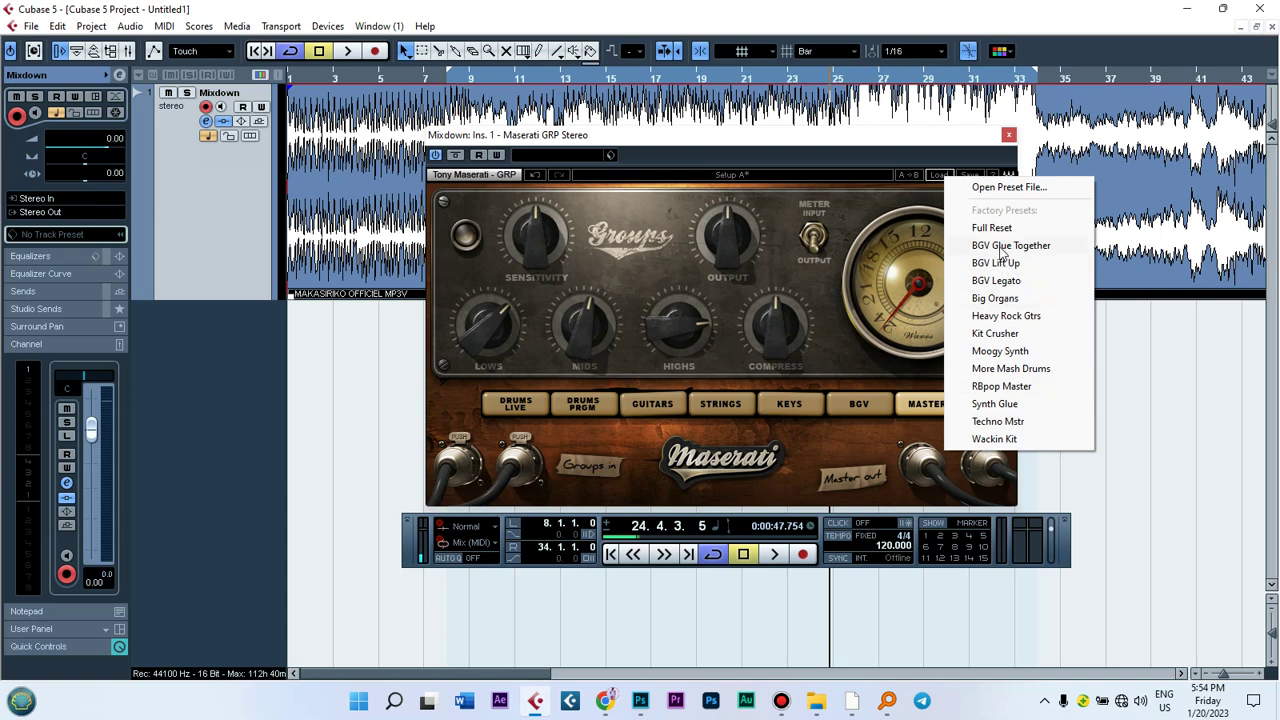
{"action": "left_click", "coordinate": [994, 281]}
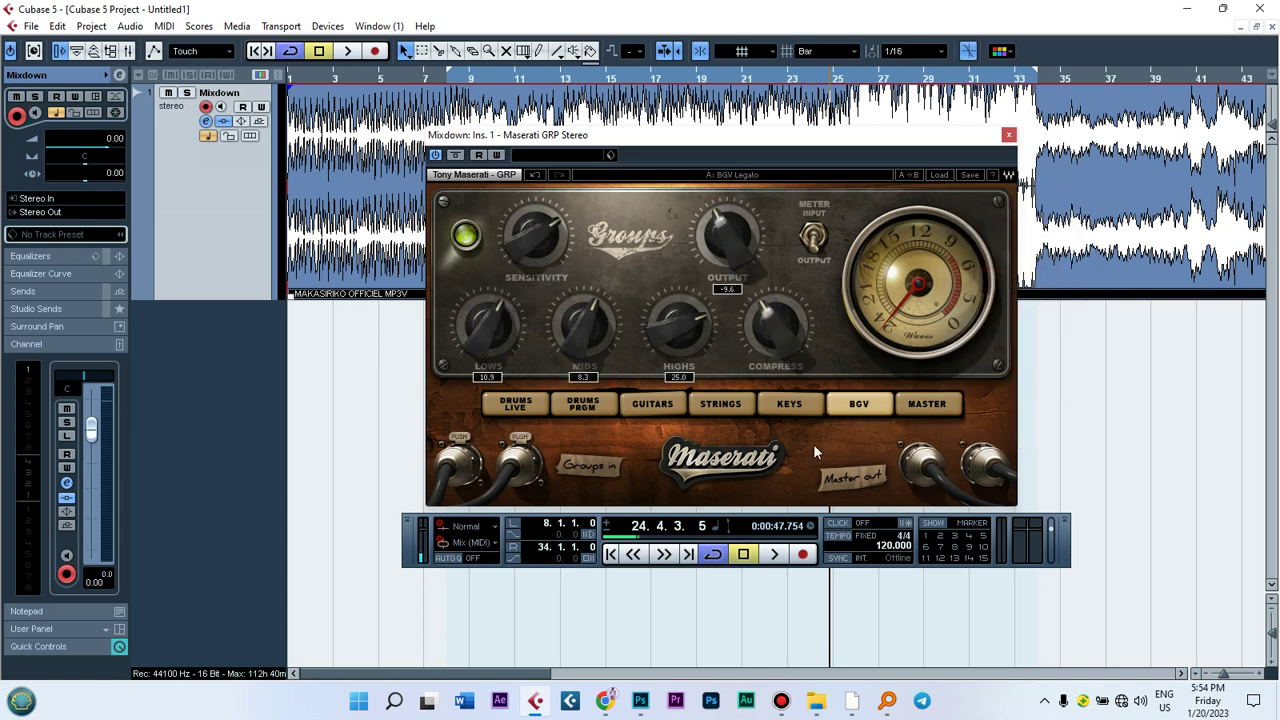
{"action": "left_click", "coordinate": [927, 404]}
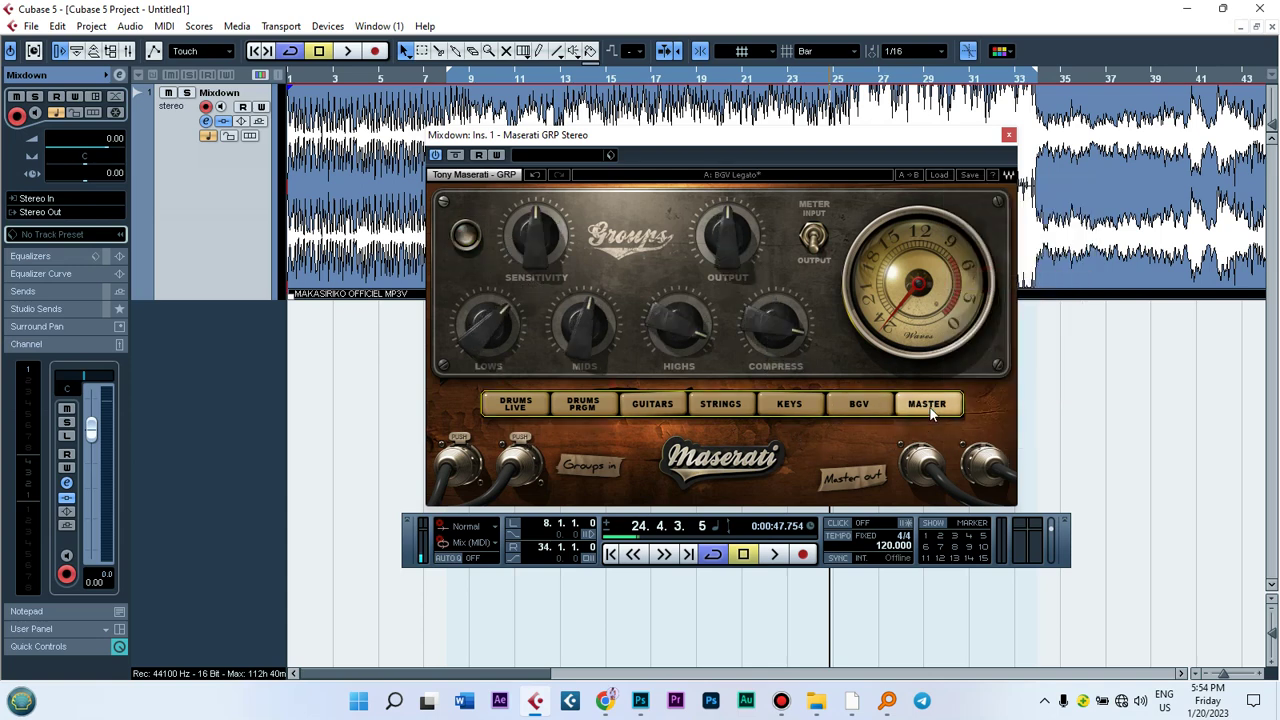
{"action": "key", "text": "space"}
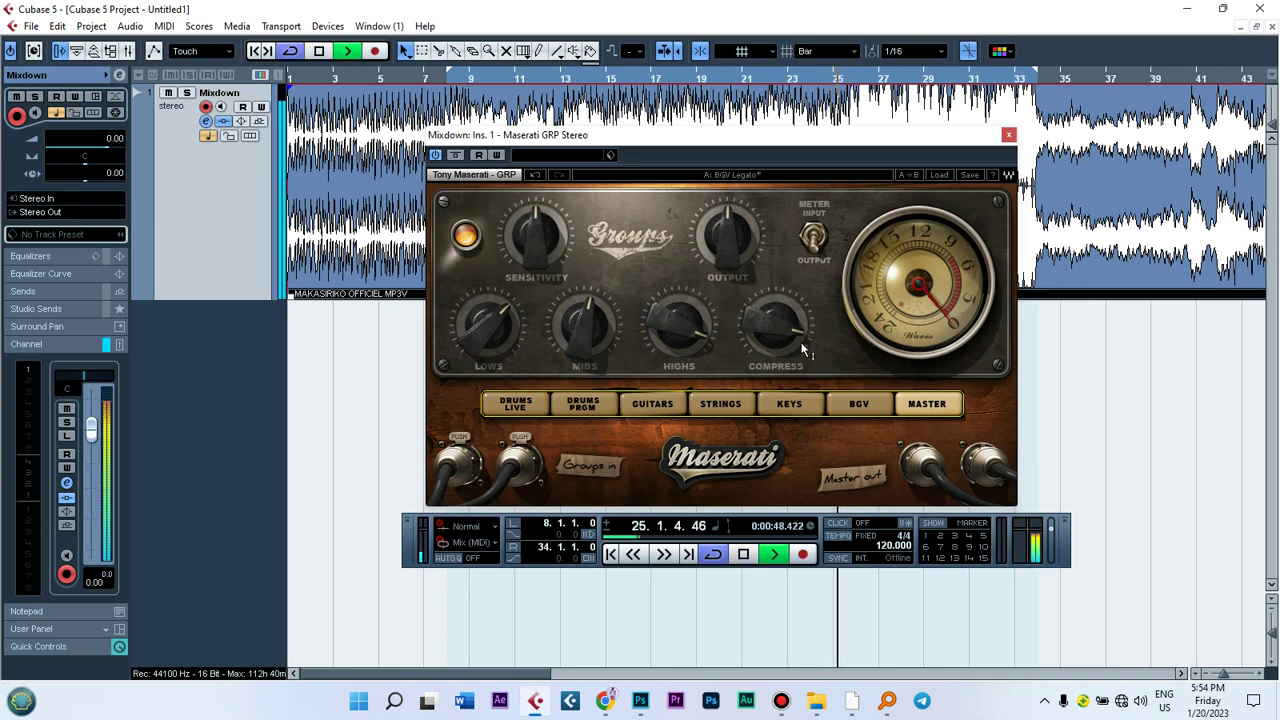
Lower Compress to 48.7 and toggle the plug-in off and on to compare the sound.
{"action": "left_click_drag", "start_coordinate": [768, 325], "coordinate": [768, 280]}
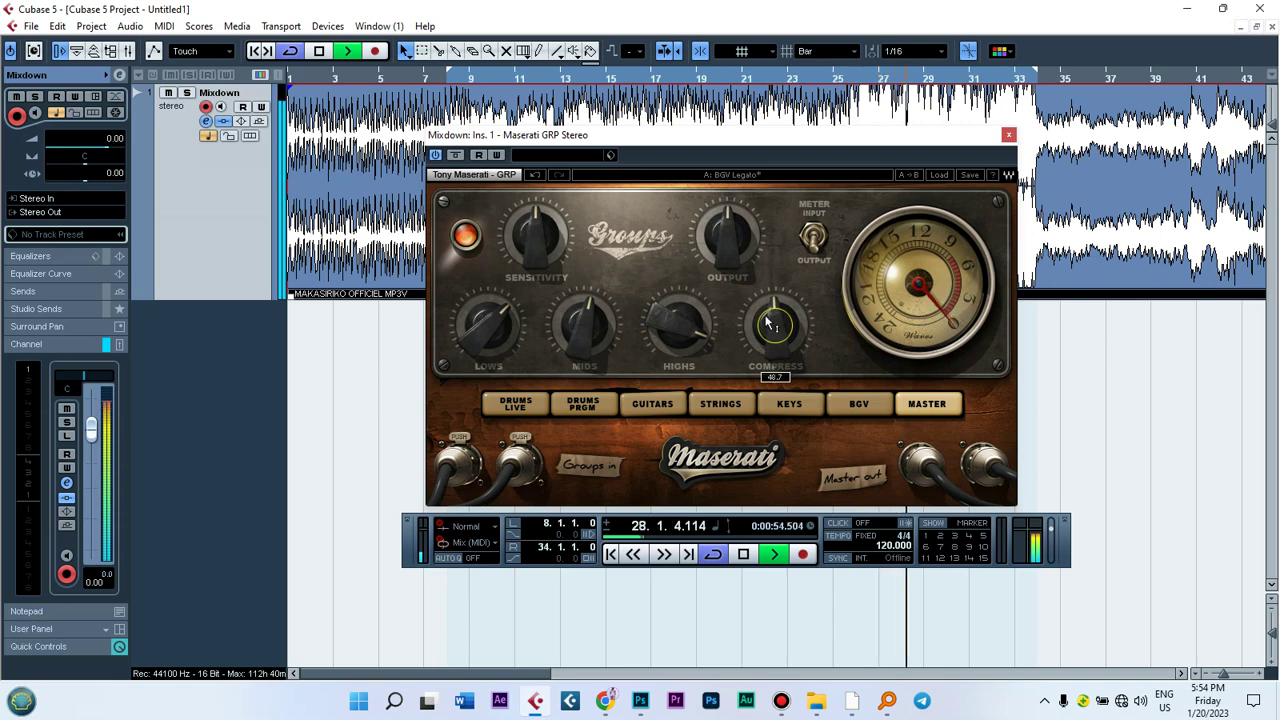
{"action": "left_click", "coordinate": [436, 156]}
{"action": "left_click", "coordinate": [436, 156]}
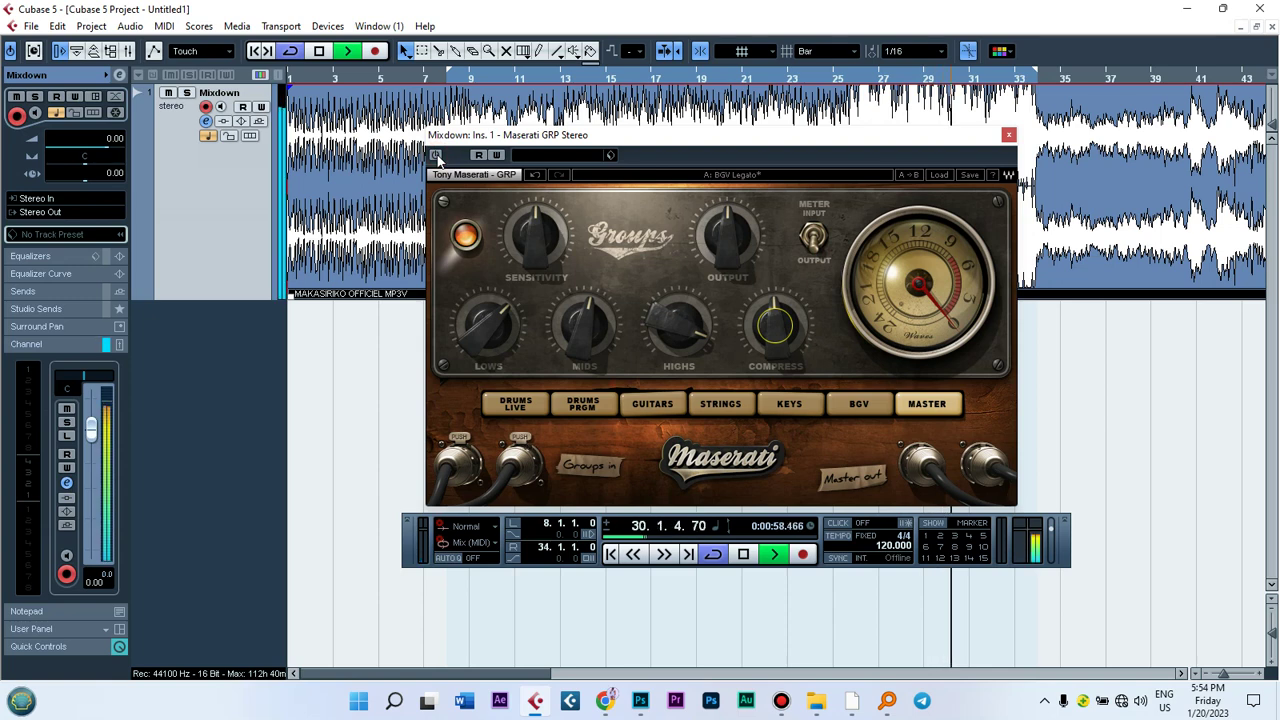
Load the BGV Glue Together preset, replace it with Full Reset, and return Maserati GRP Stereo to Master mode.
{"action": "left_click", "coordinate": [937, 175]}
{"action": "left_click", "coordinate": [1000, 243]}
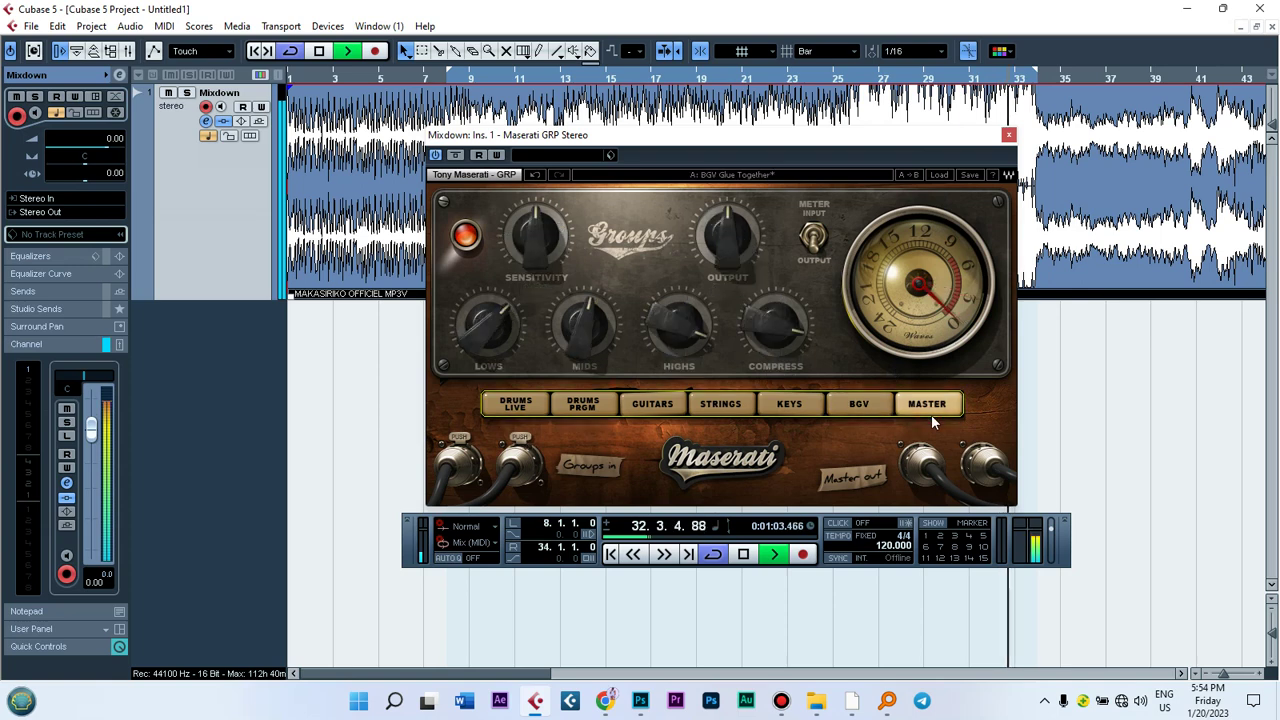
{"action": "left_click", "coordinate": [937, 175]}
{"action": "left_click", "coordinate": [995, 229]}
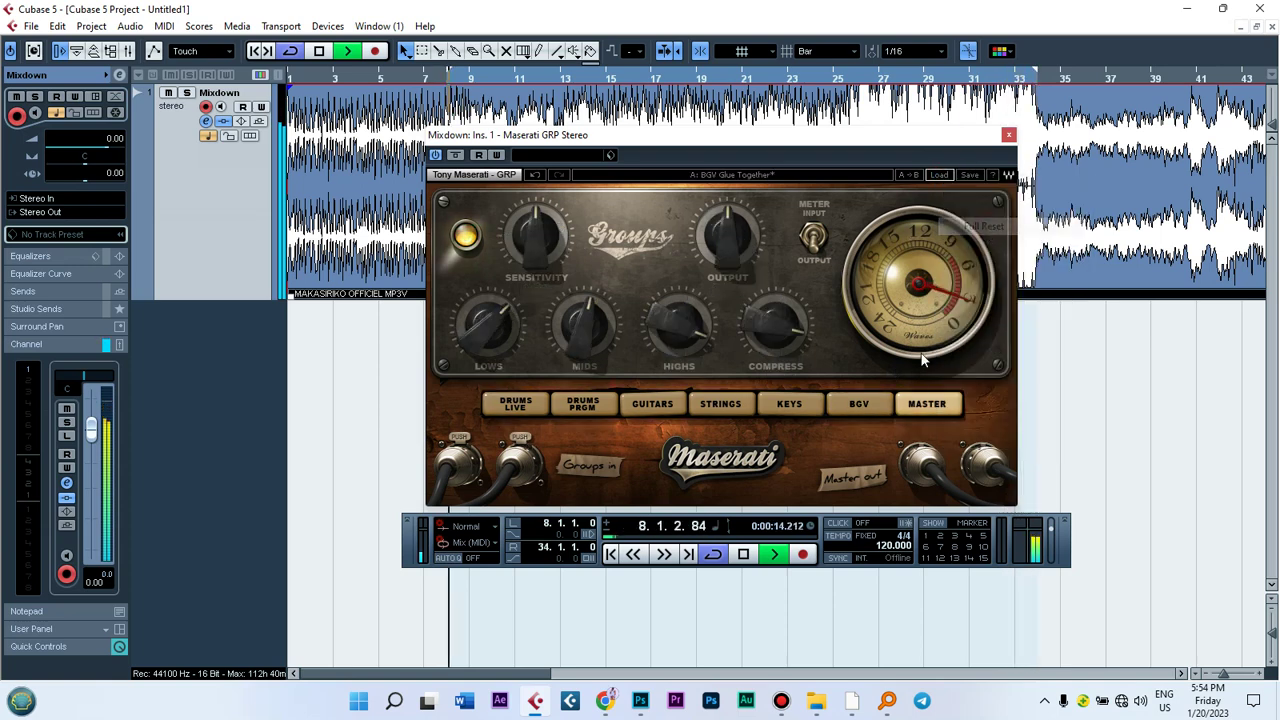
{"action": "left_click", "coordinate": [922, 408]}
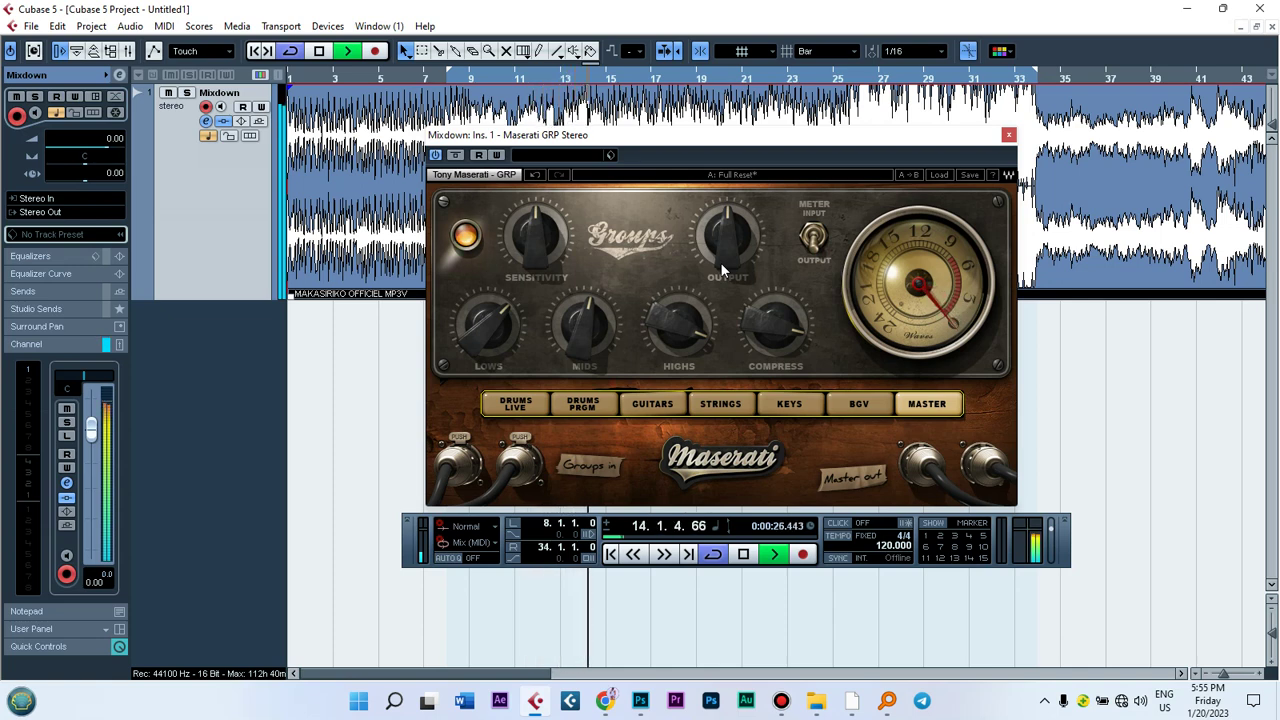
Set Compress to 0, then raise it to about 49 while listening, and try a slight adjustment of Highs.
{"action": "left_click", "coordinate": [783, 327]}
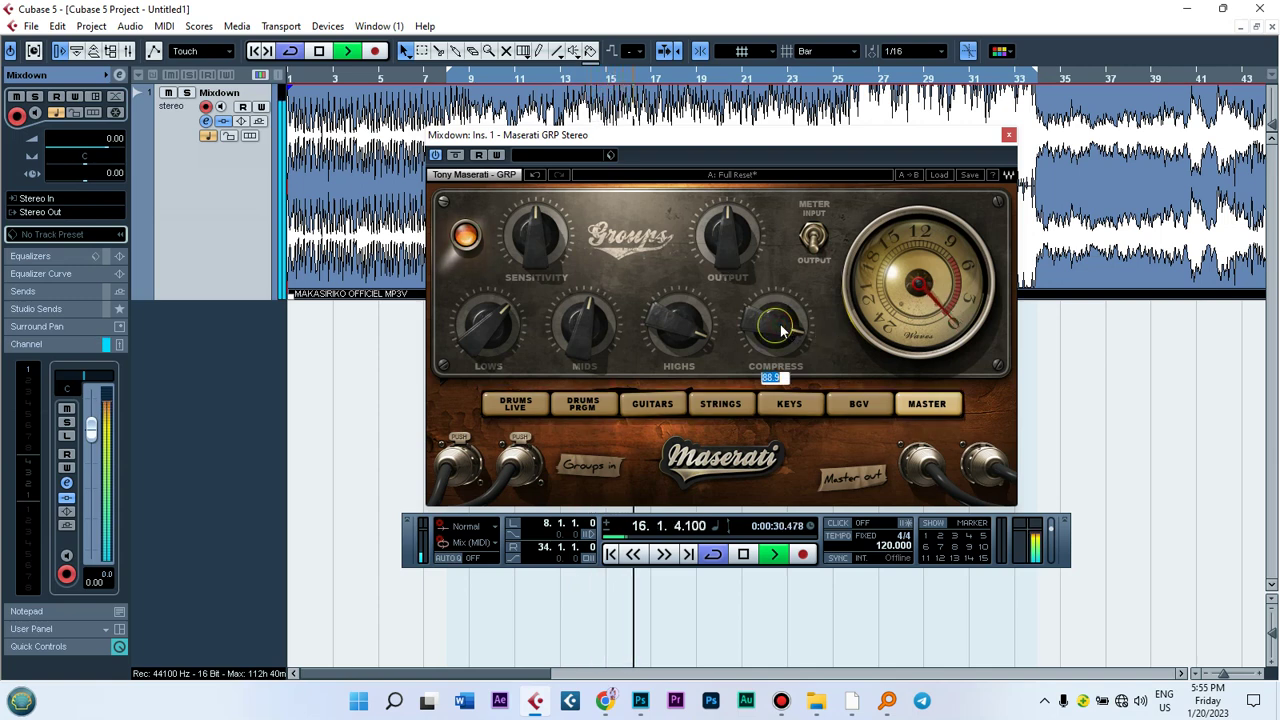
{"action": "type", "text": "00"}
{"action": "key", "text": "Return"}
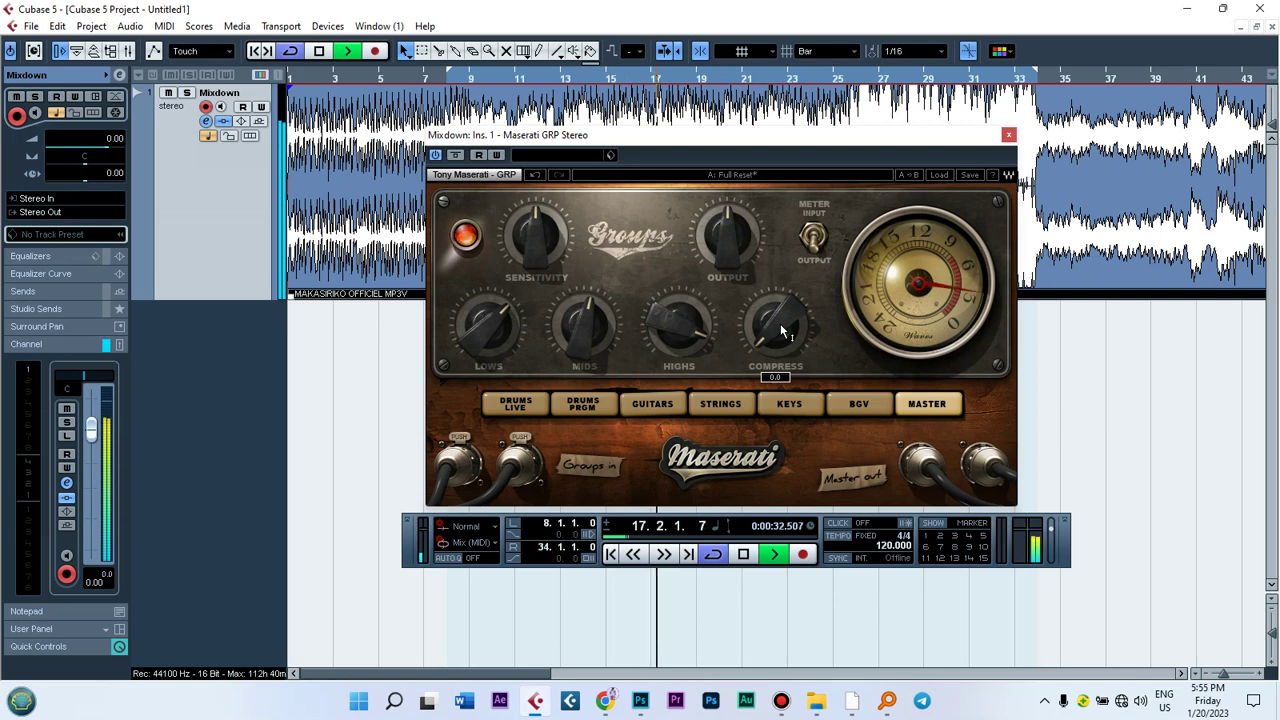
{"action": "left_click_drag", "start_coordinate": [782, 331], "coordinate": [782, 281]}
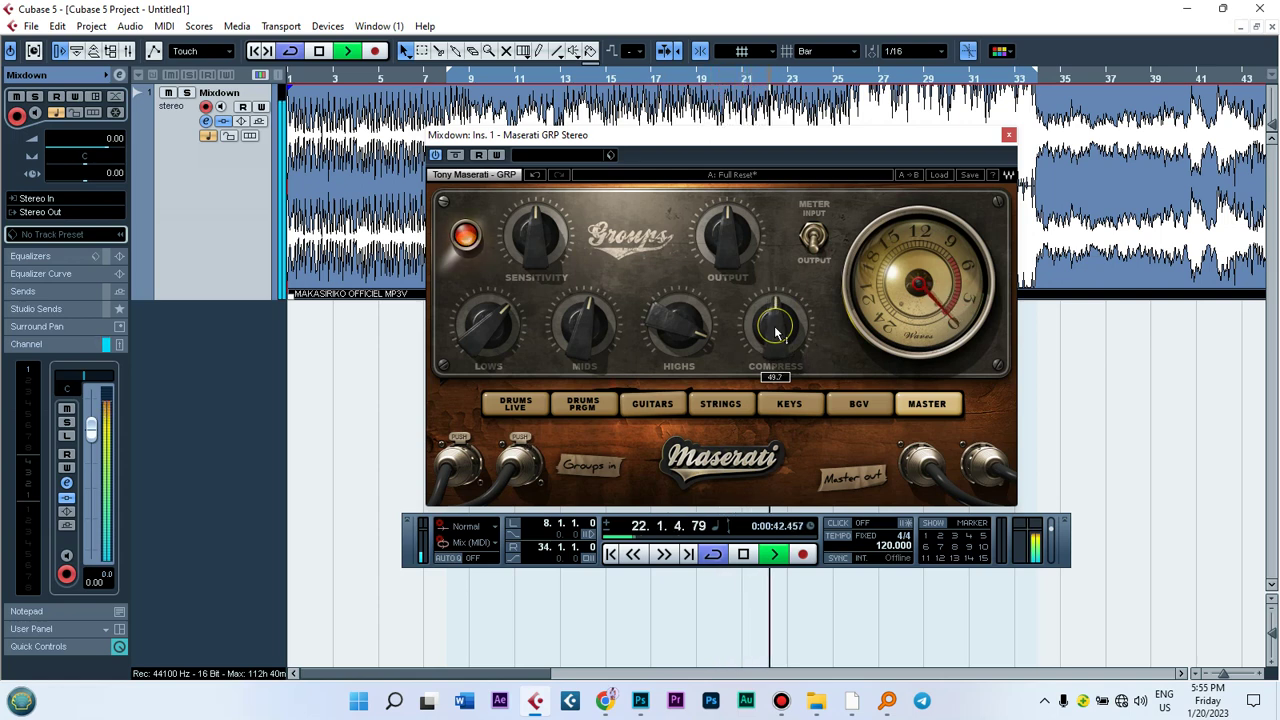
{"action": "left_click_drag", "start_coordinate": [776, 327], "coordinate": [776, 328]}
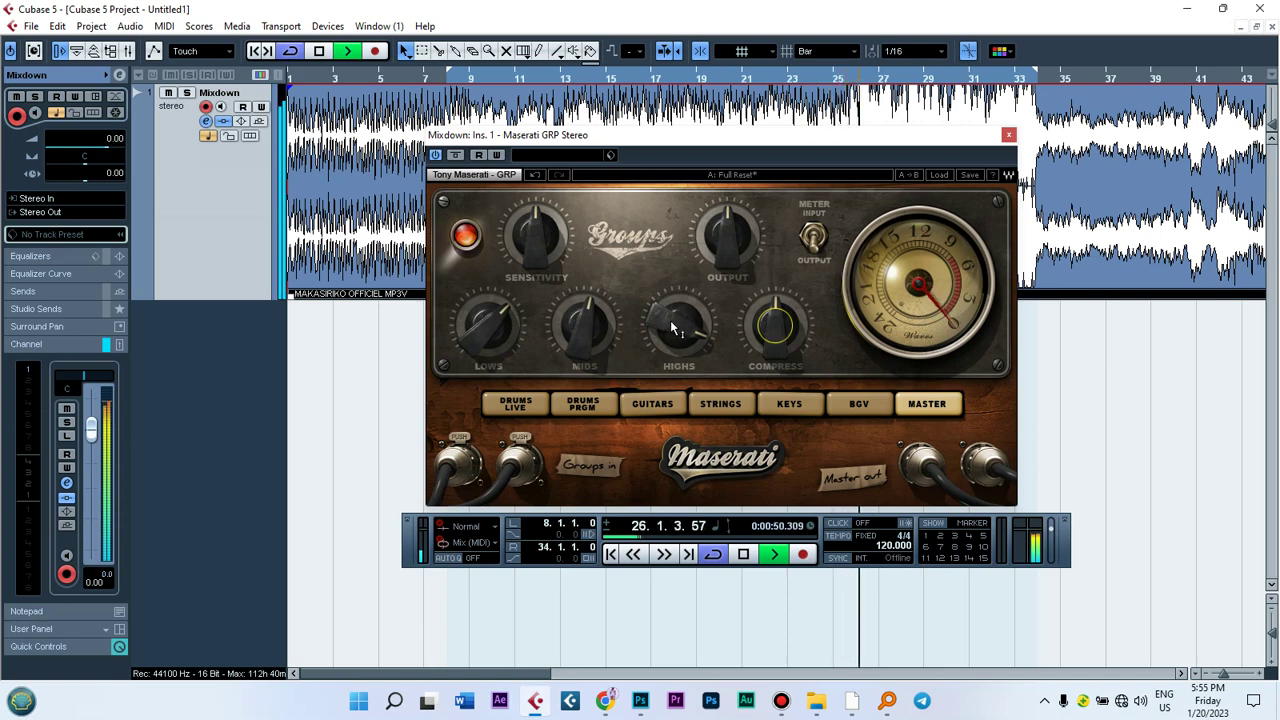
{"action": "left_click_drag", "start_coordinate": [670, 318], "coordinate": [672, 322]}
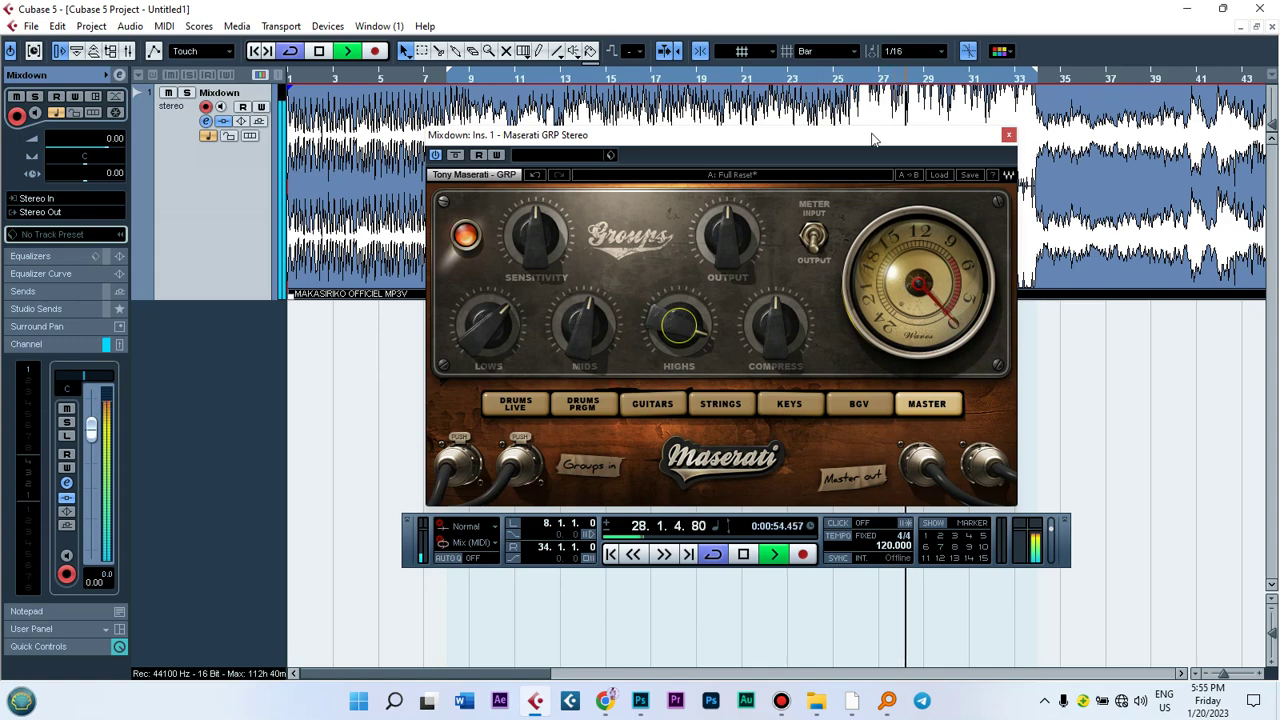
Move the plug-in window aside, stop playback, and look over Maserati GRP Stereo's factory presets without loading one.
{"action": "left_click_drag", "start_coordinate": [862, 138], "coordinate": [901, 184]}
{"action": "key", "text": "space"}
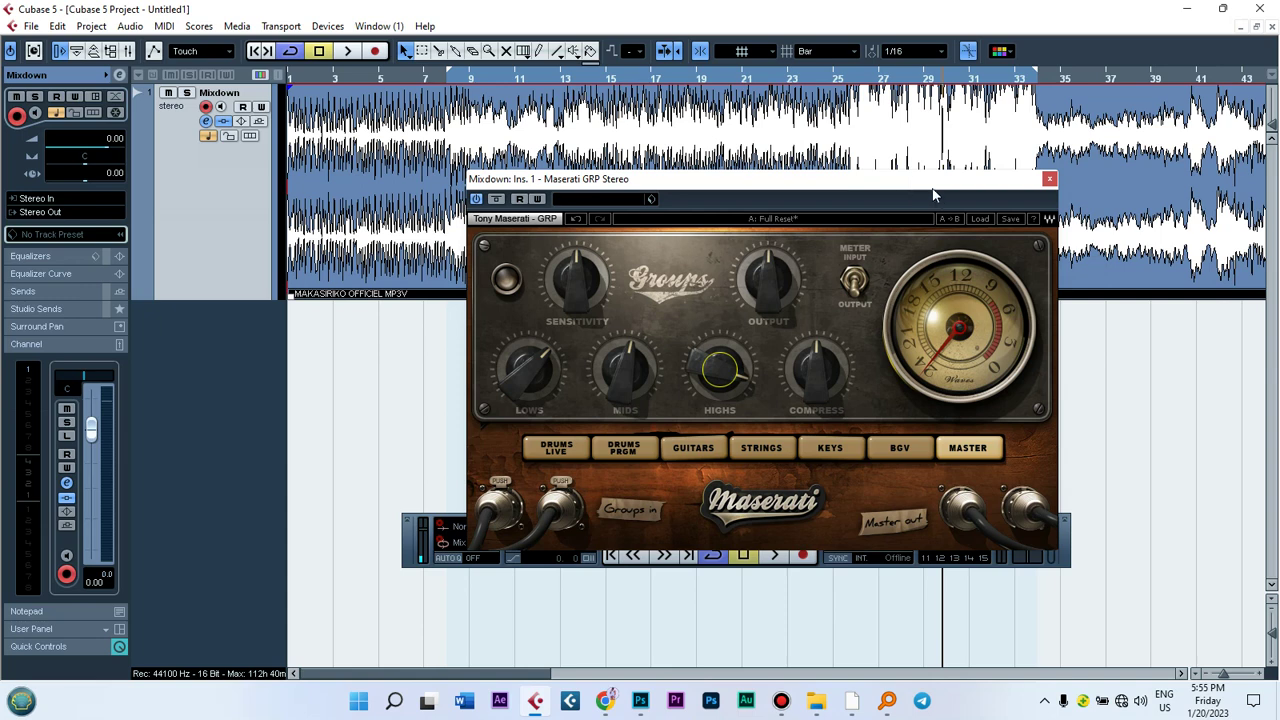
{"action": "left_click", "coordinate": [972, 218]}
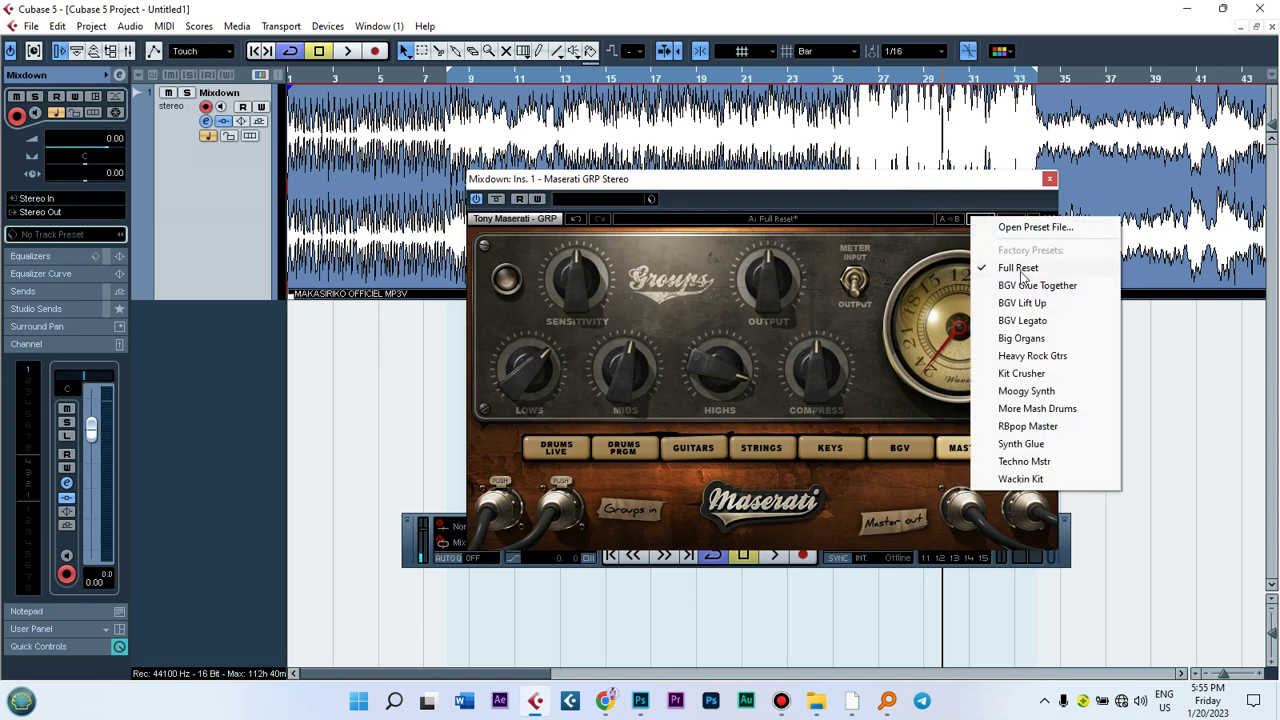
{"action": "left_click", "coordinate": [842, 180]}
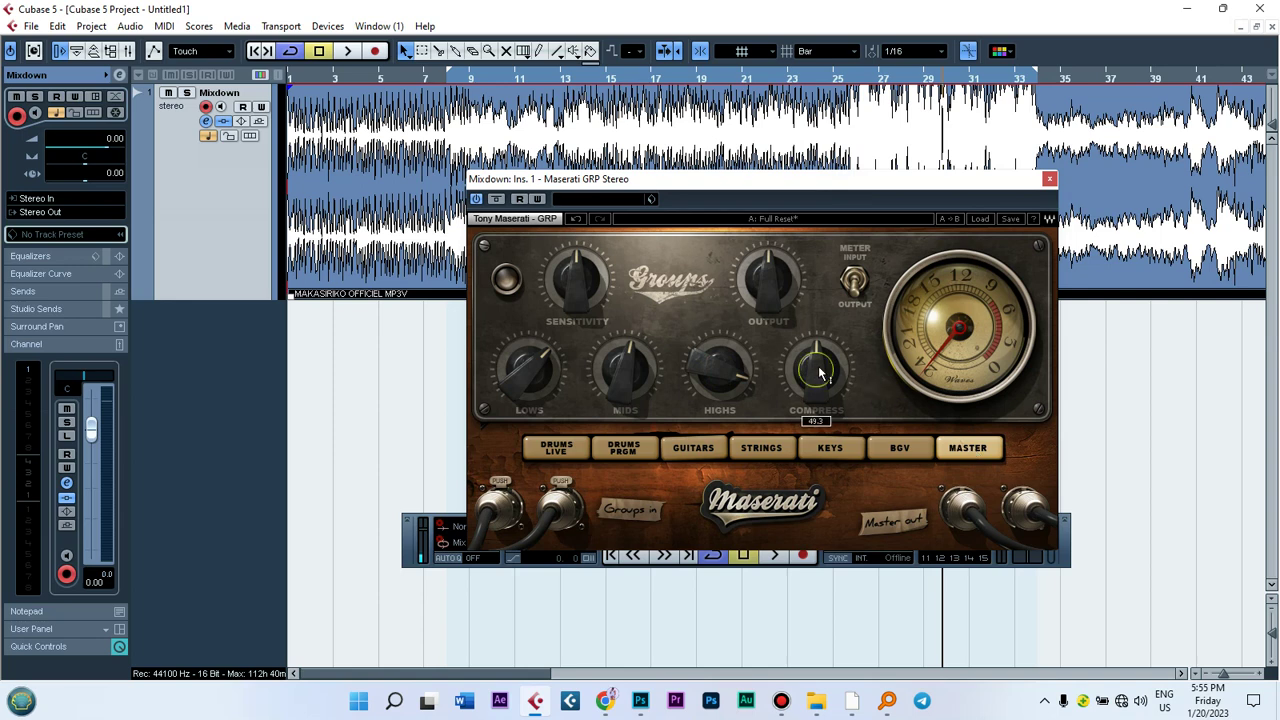
Raise Compress to 100 and play the song to hear the effect, then stop playback.
{"action": "left_click_drag", "start_coordinate": [818, 375], "coordinate": [818, 310]}
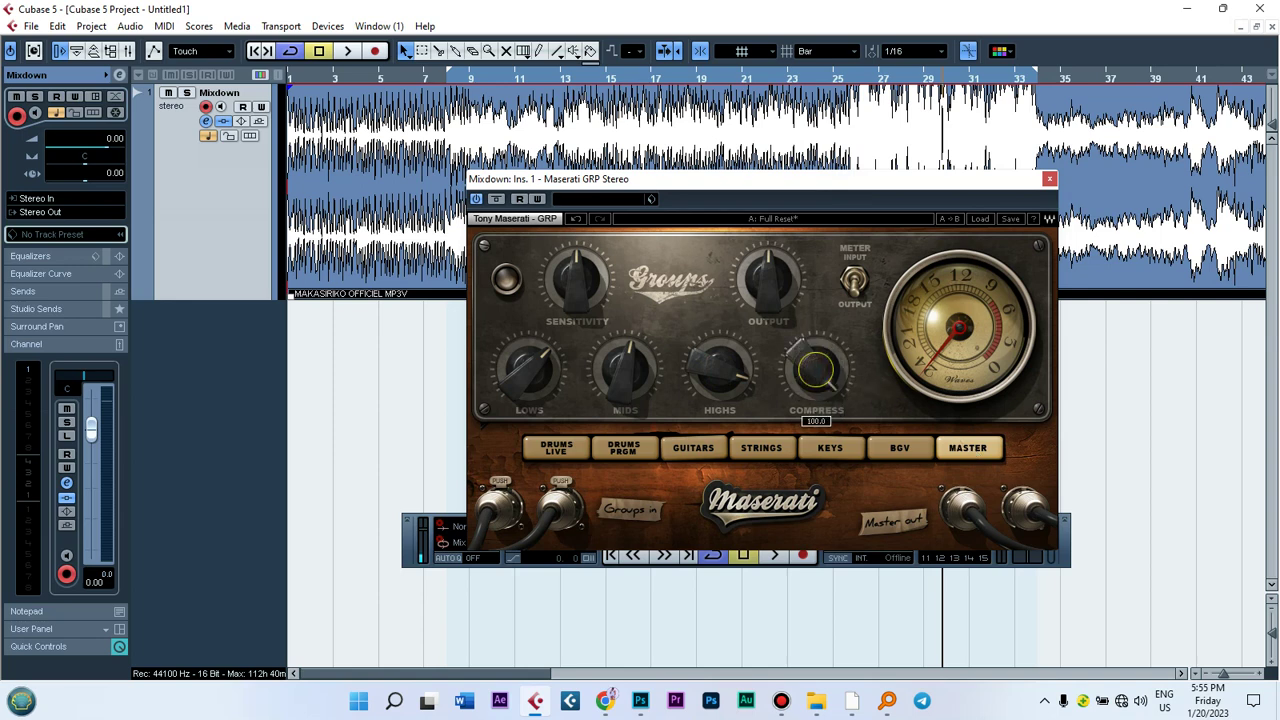
{"action": "key", "text": "space"}
{"action": "key", "text": "space"}
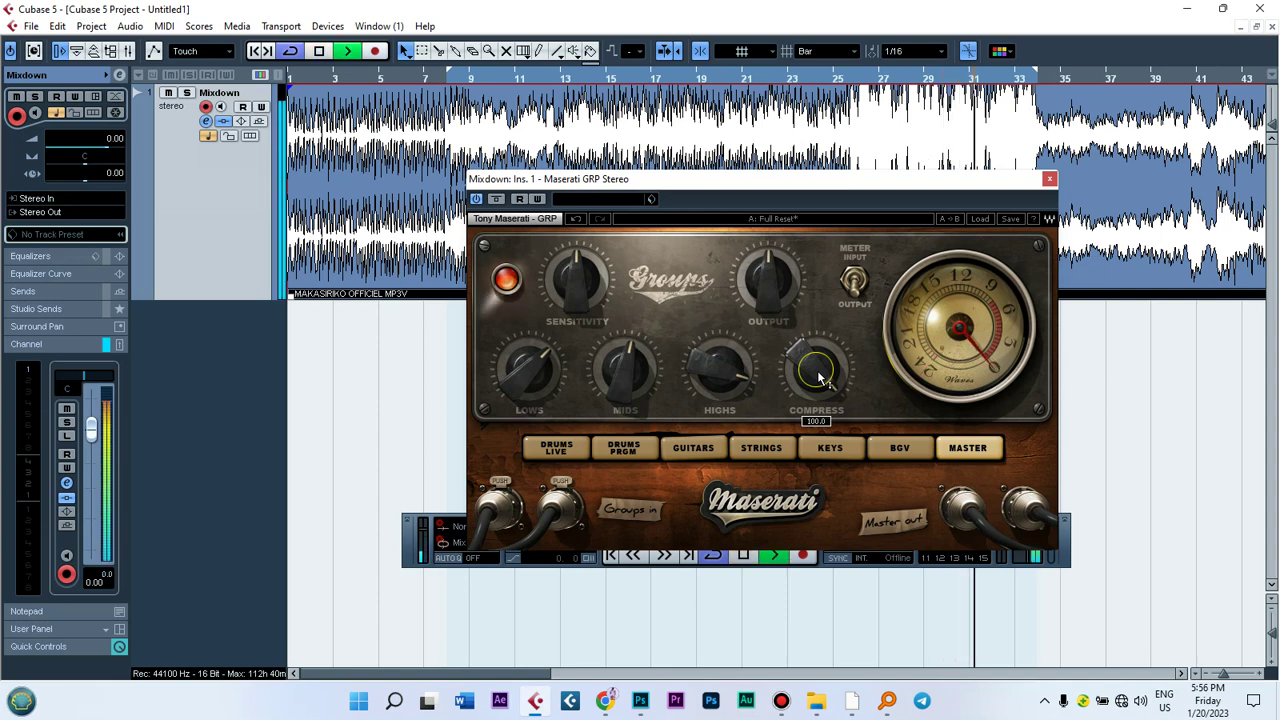
{"action": "key", "text": "space"}
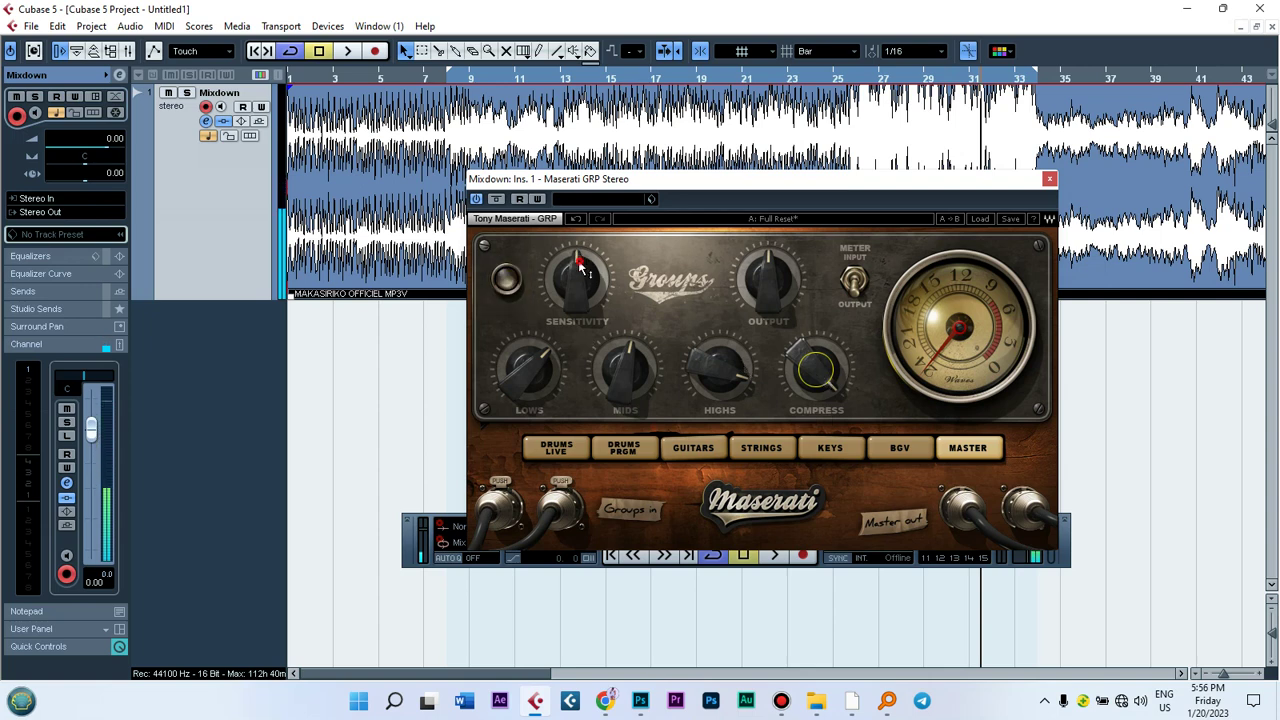
Lower Maserati GRP Stereo's Sensitivity to -50 and play the song with Compress at its maximum.
{"action": "left_click_drag", "start_coordinate": [579, 263], "coordinate": [579, 365]}
{"action": "key", "text": "space"}
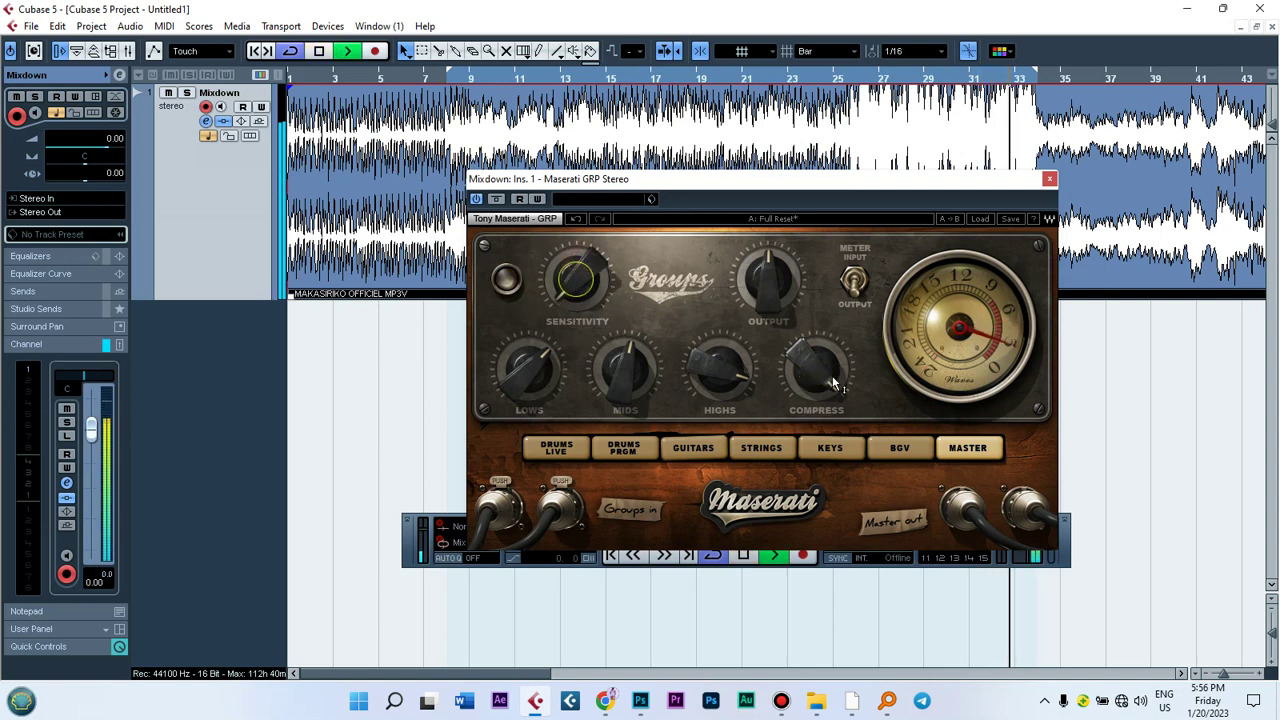
{"action": "left_click_drag", "start_coordinate": [832, 375], "coordinate": [832, 305]}
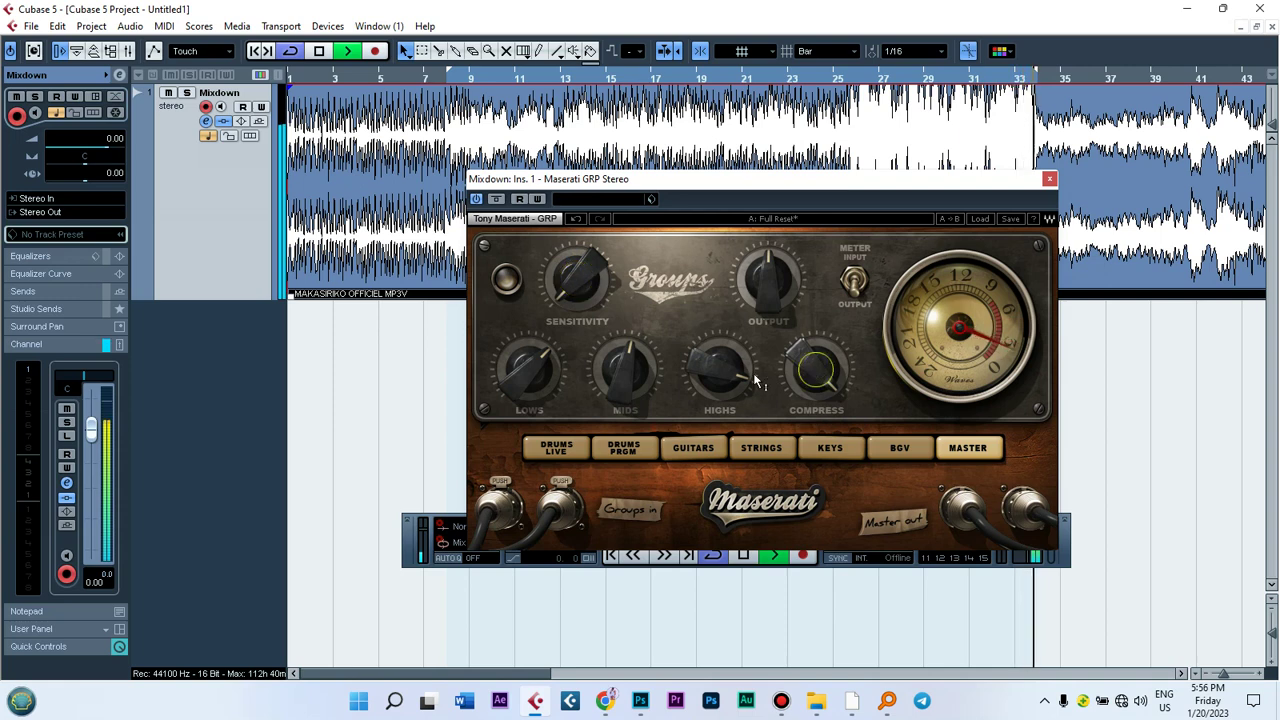
{"action": "mouse_move", "coordinate": [587, 269]}
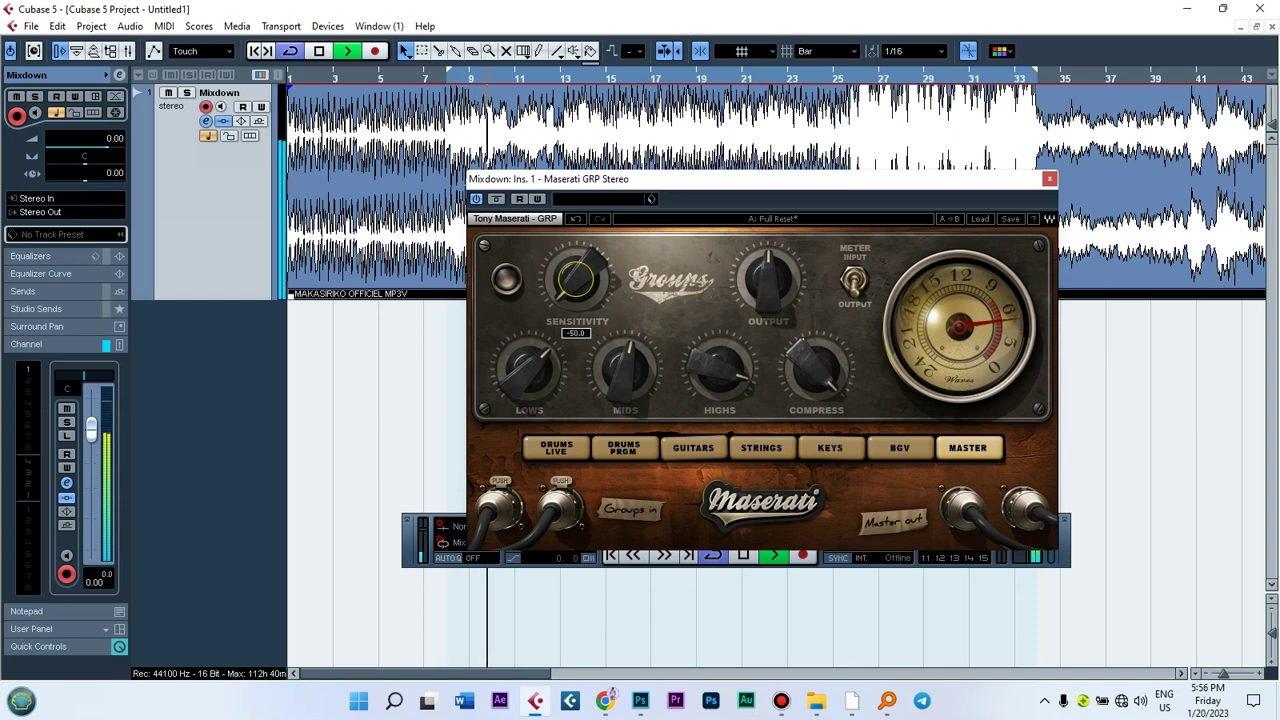
Raise Sensitivity in small amounts to about -17.1 while listening, and stop playback.
{"action": "left_click_drag", "start_coordinate": [565, 277], "coordinate": [565, 228]}
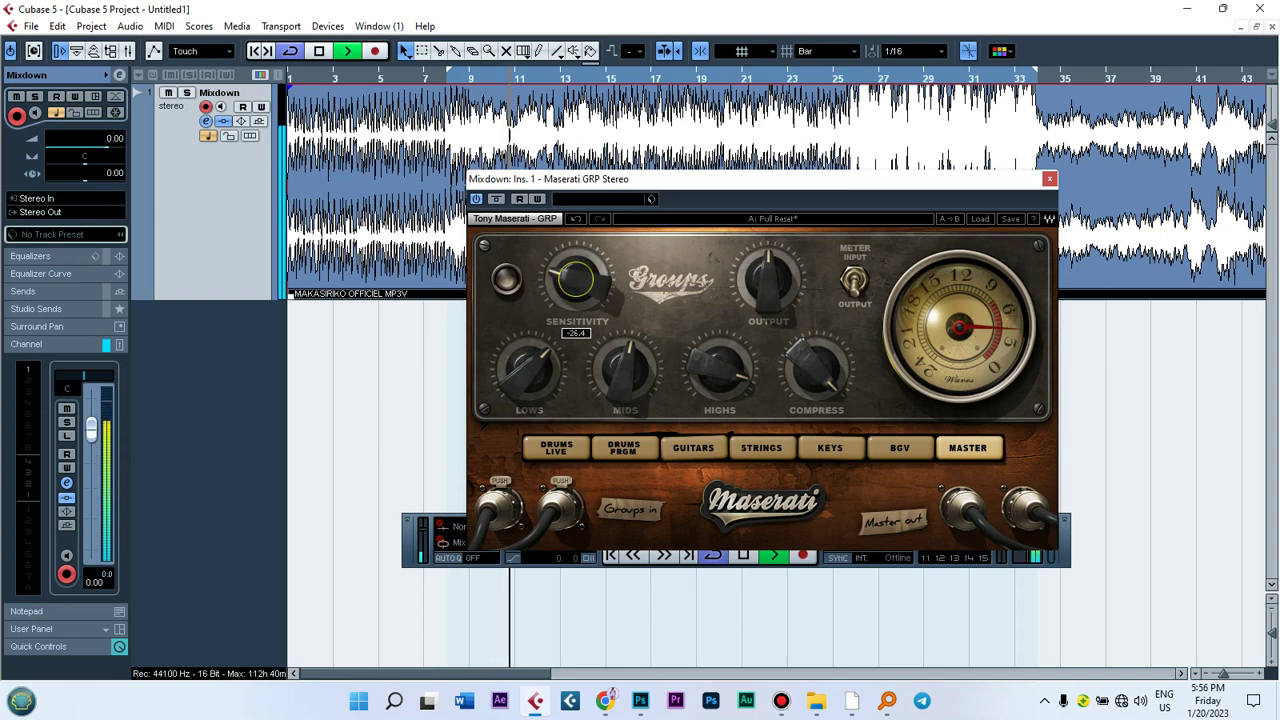
{"action": "left_click_drag", "start_coordinate": [565, 277], "coordinate": [565, 264]}
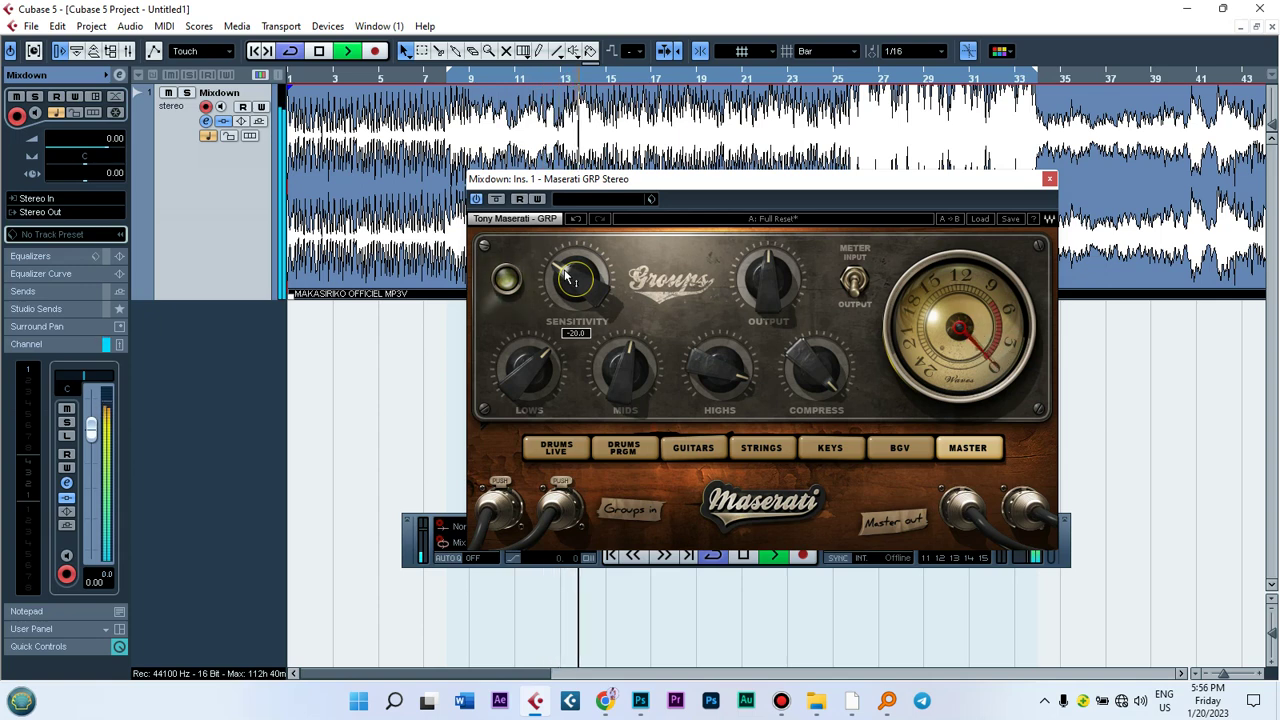
{"action": "left_click_drag", "start_coordinate": [572, 278], "coordinate": [572, 271]}
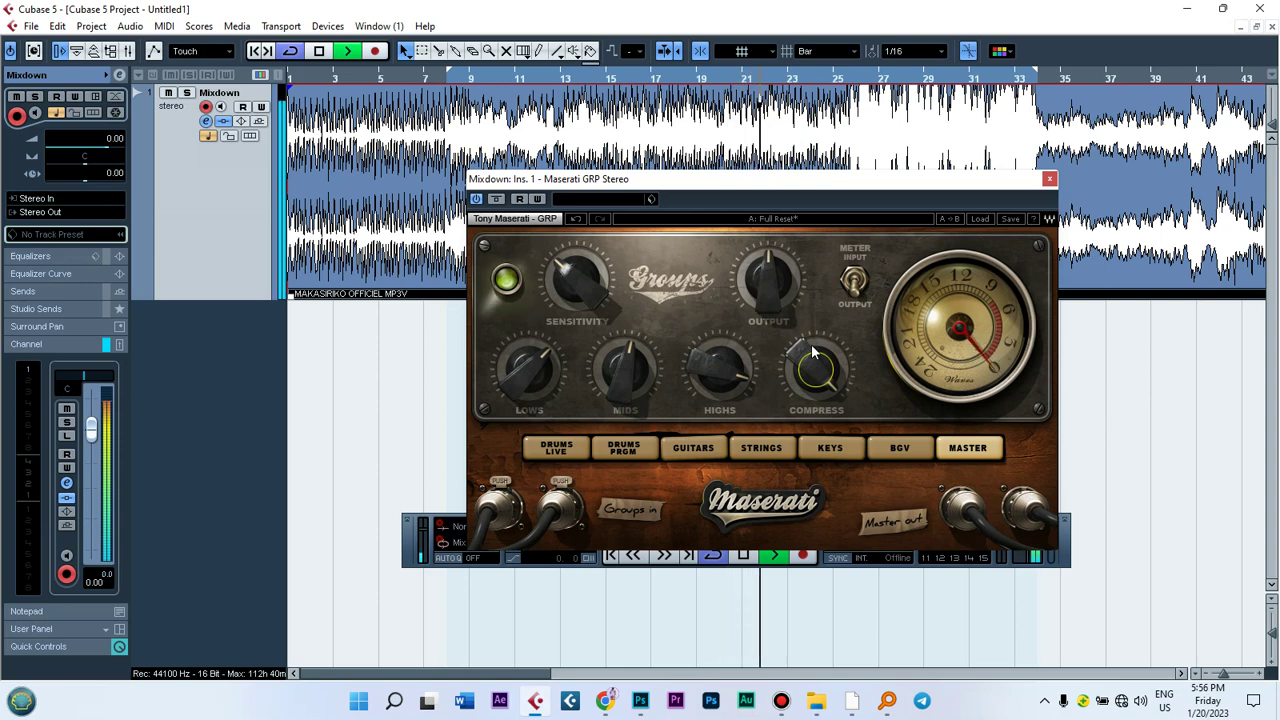
{"action": "key", "text": "space"}
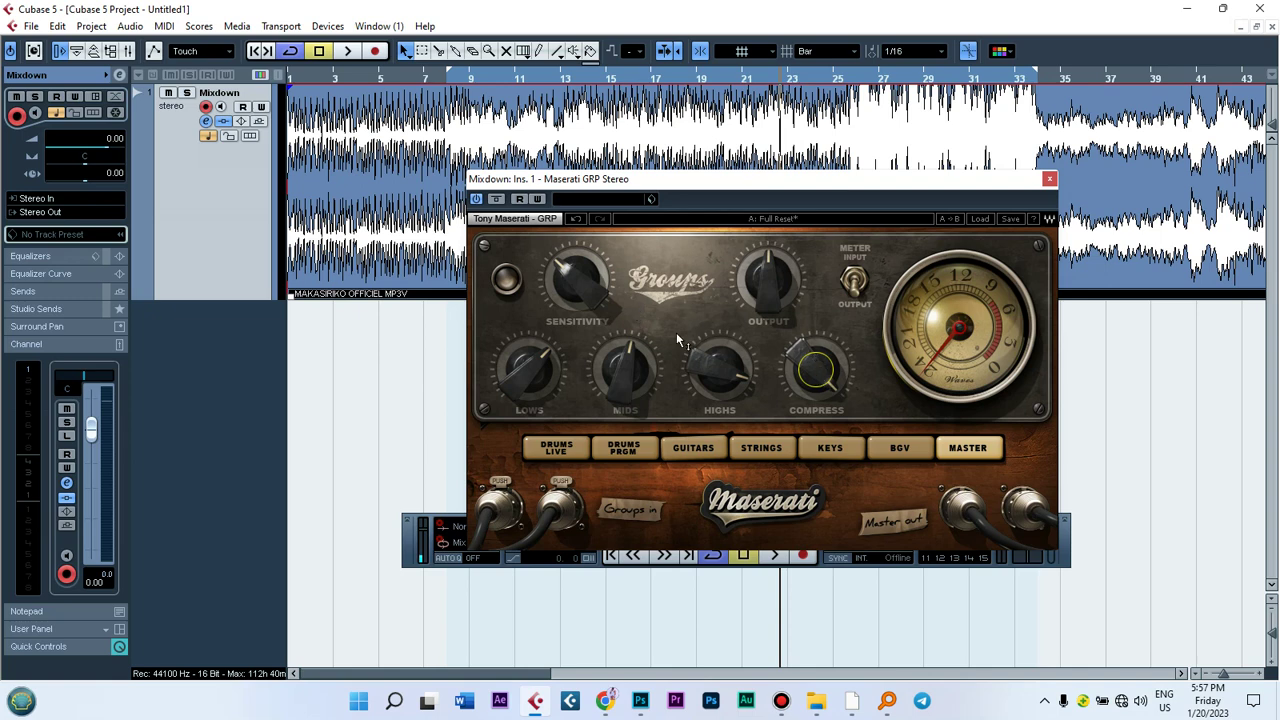
Play the song in short passages, raise Sensitivity to 50 to hear the extreme setting, and stop playback.
{"action": "left_click", "coordinate": [822, 374]}
{"action": "mouse_move", "coordinate": [570, 275]}
{"action": "key", "text": "space"}
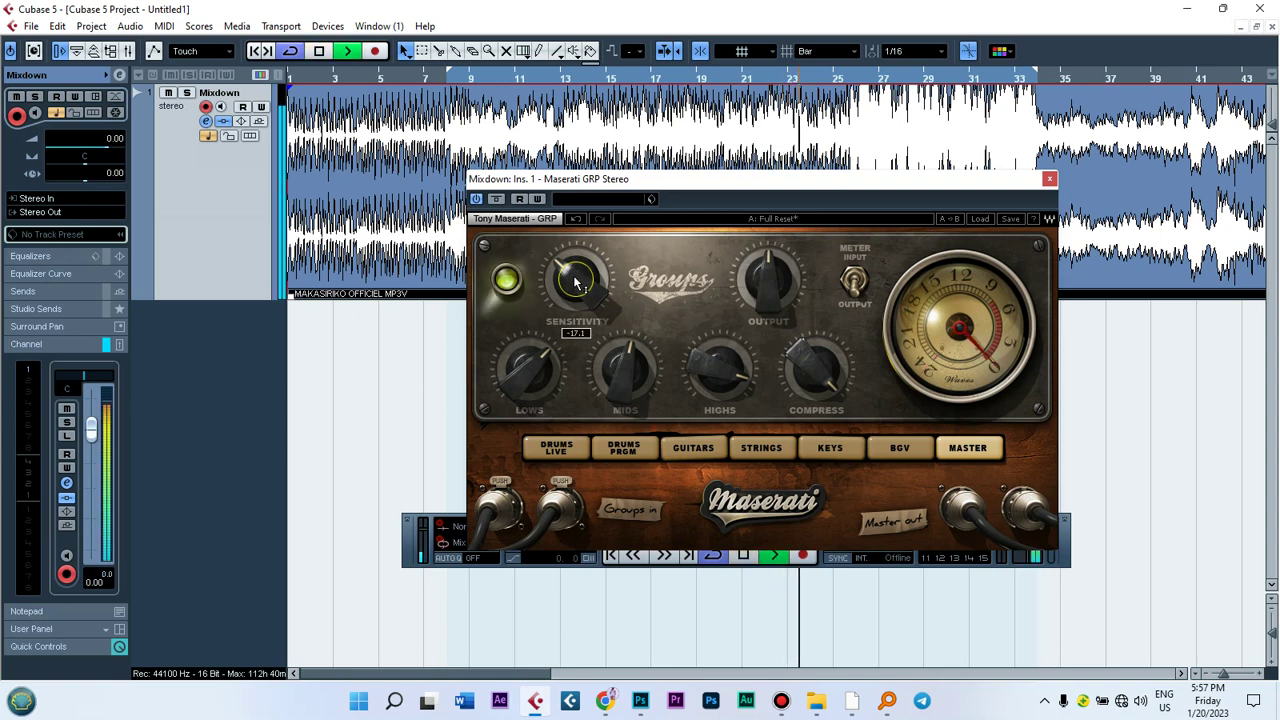
{"action": "key", "text": "space"}
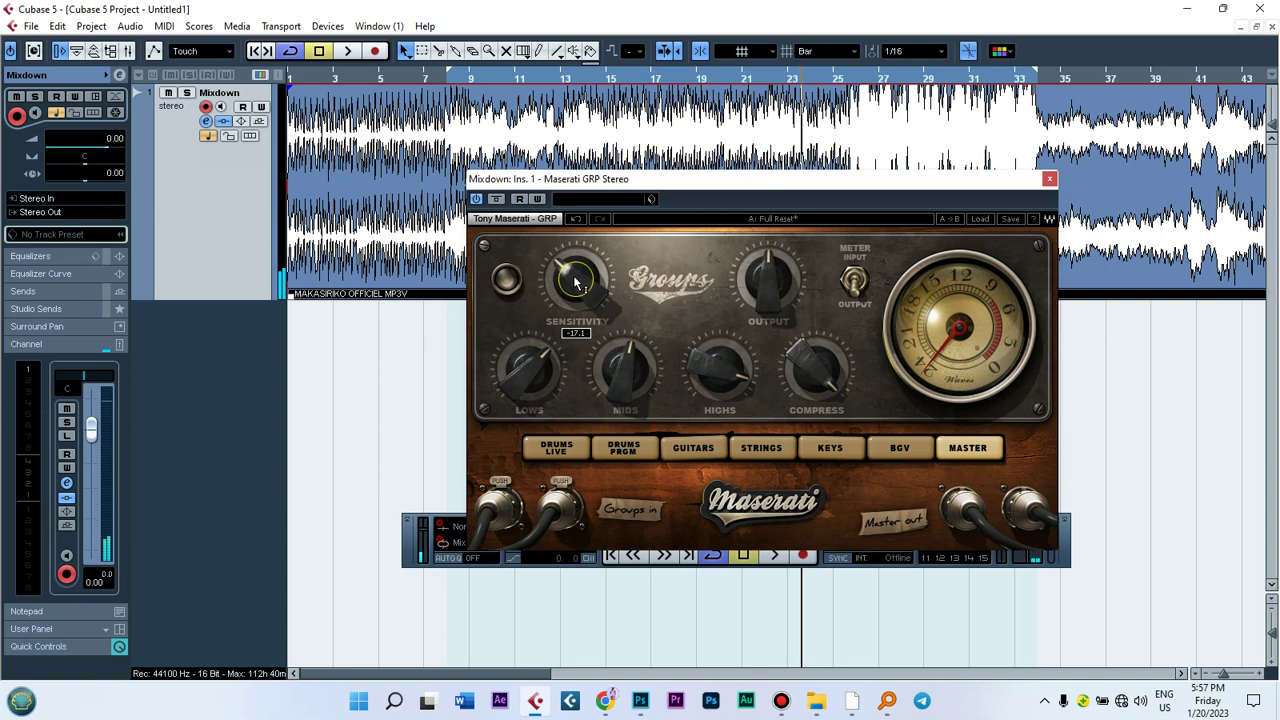
{"action": "key", "text": "space"}
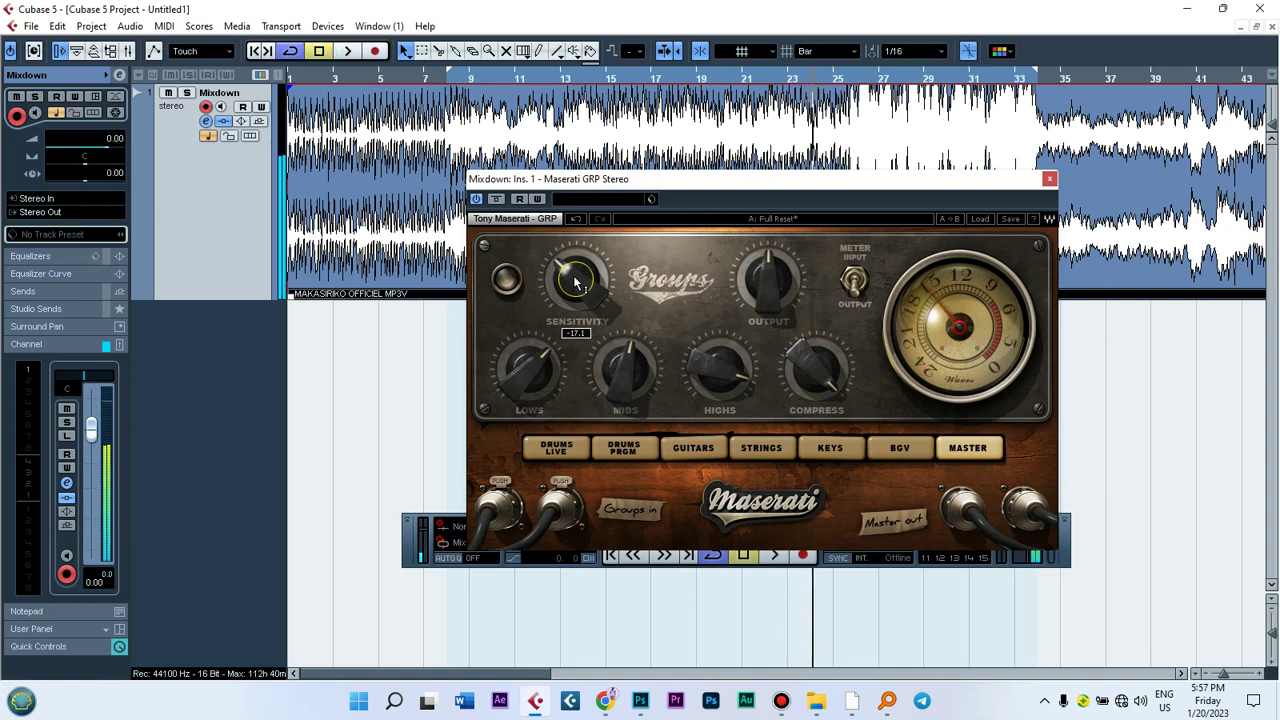
{"action": "key", "text": "space"}
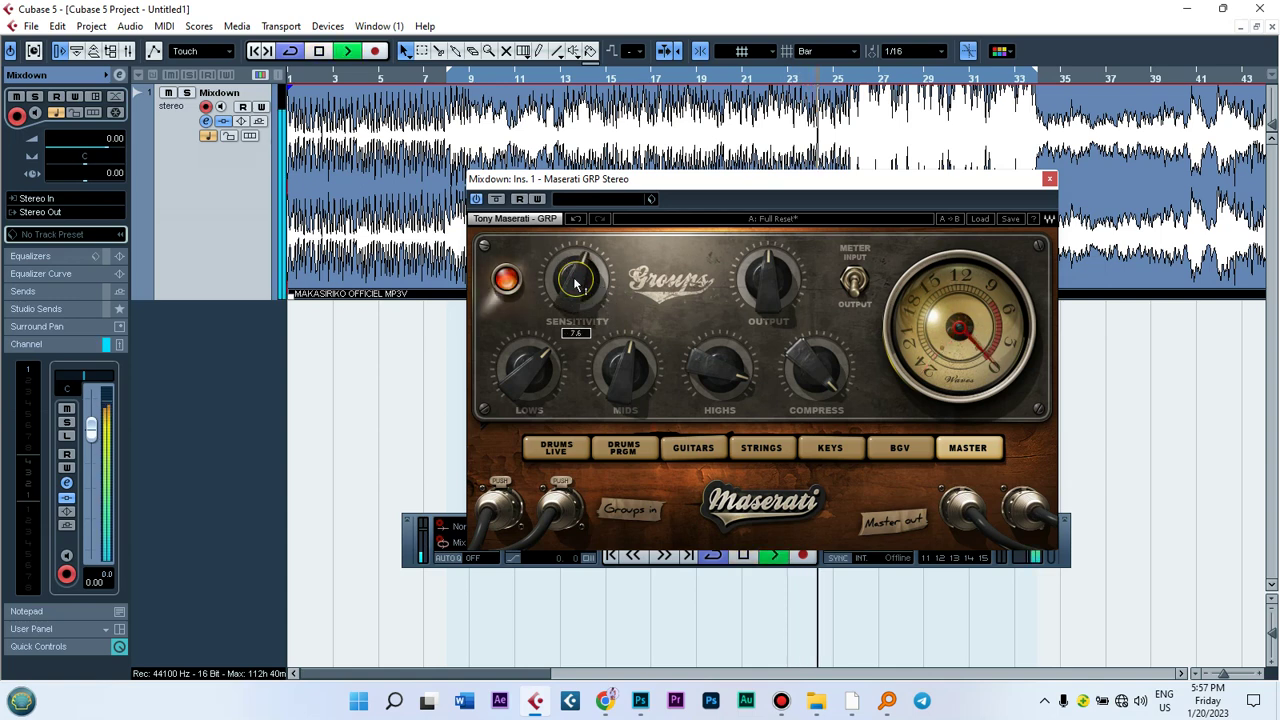
{"action": "left_click_drag", "start_coordinate": [575, 284], "coordinate": [575, 200]}
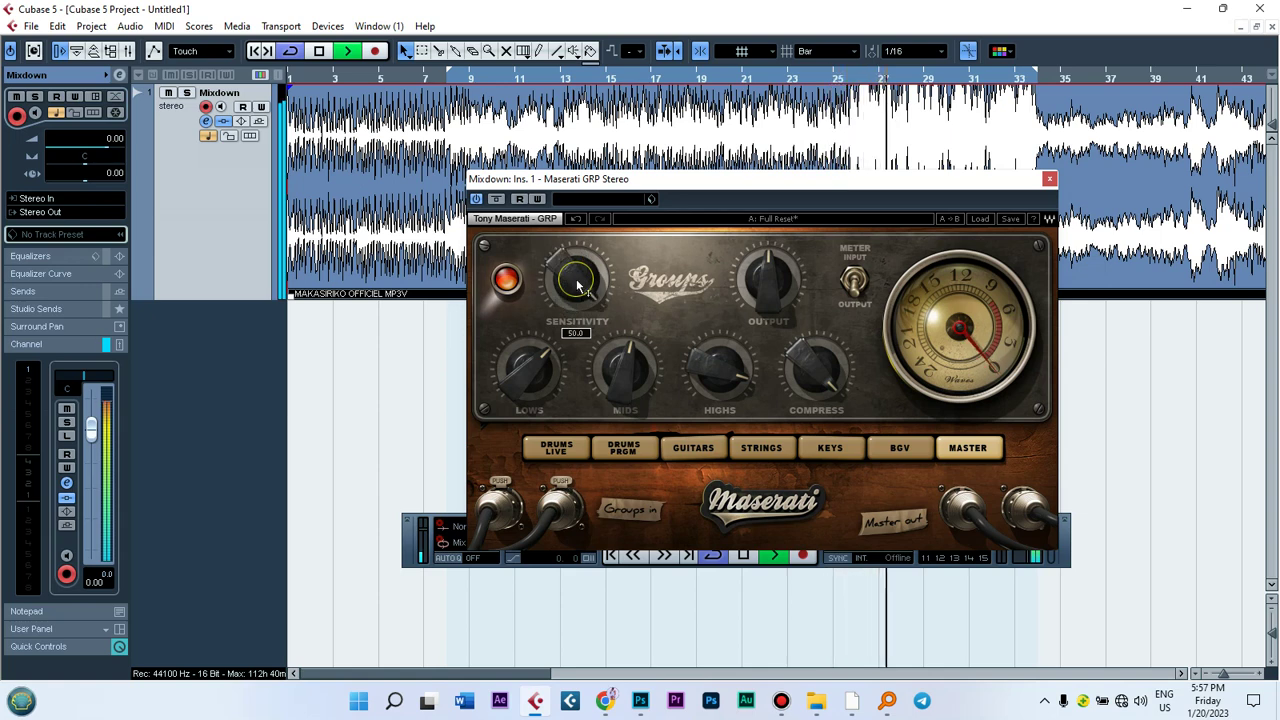
{"action": "key", "text": "space"}
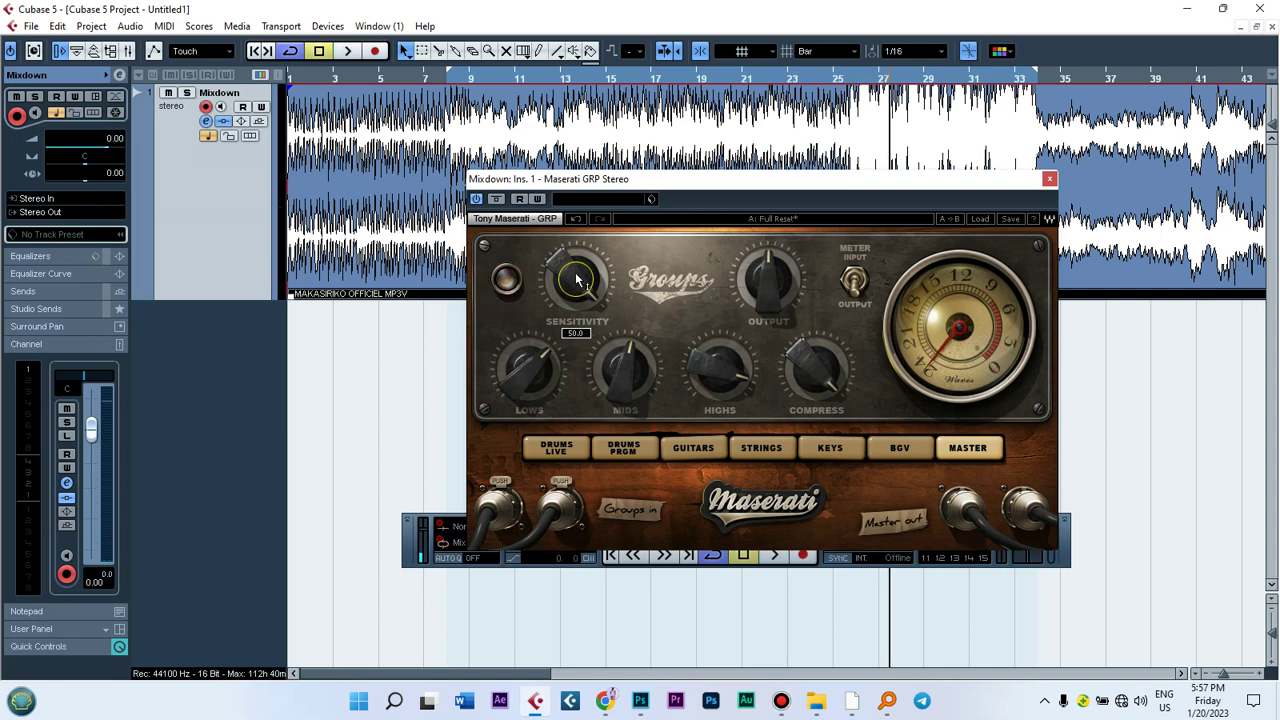
Resume playback and lower Sensitivity from its maximum to a moderate setting below zero.
{"action": "key", "text": "space"}
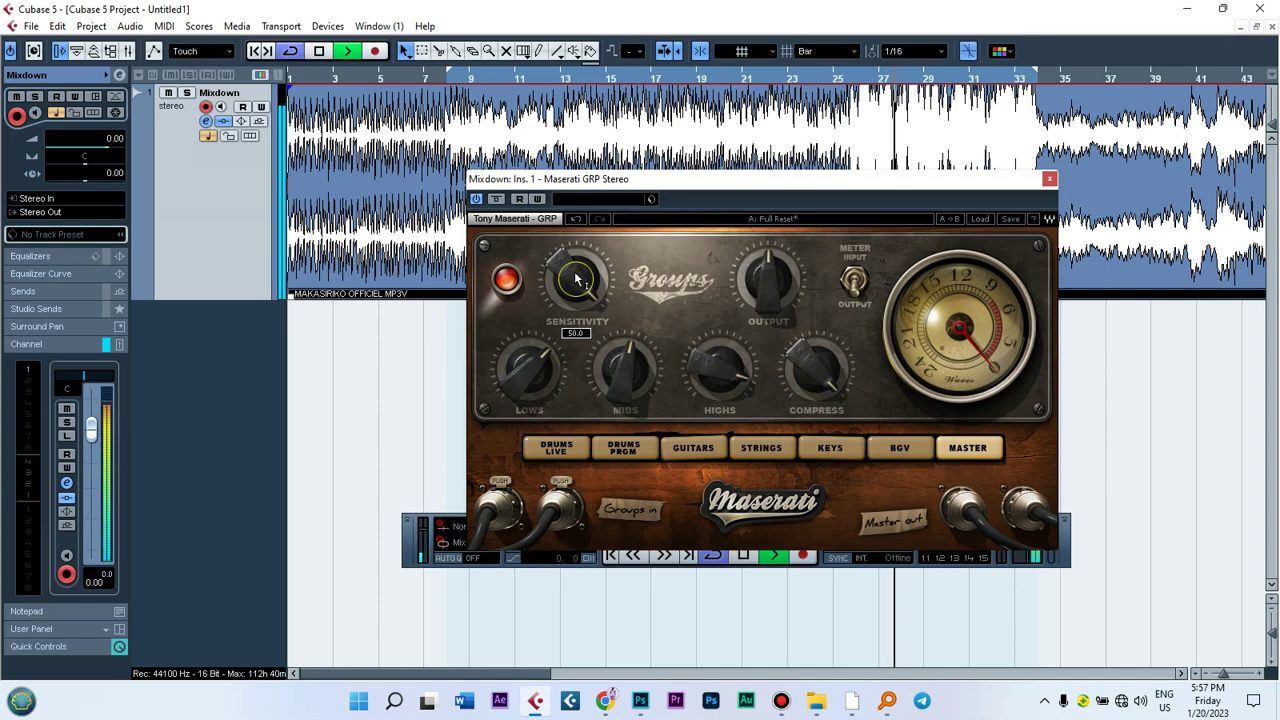
{"action": "left_click_drag", "start_coordinate": [578, 281], "coordinate": [578, 325]}
{"action": "left_click_drag", "start_coordinate": [577, 281], "coordinate": [577, 314]}
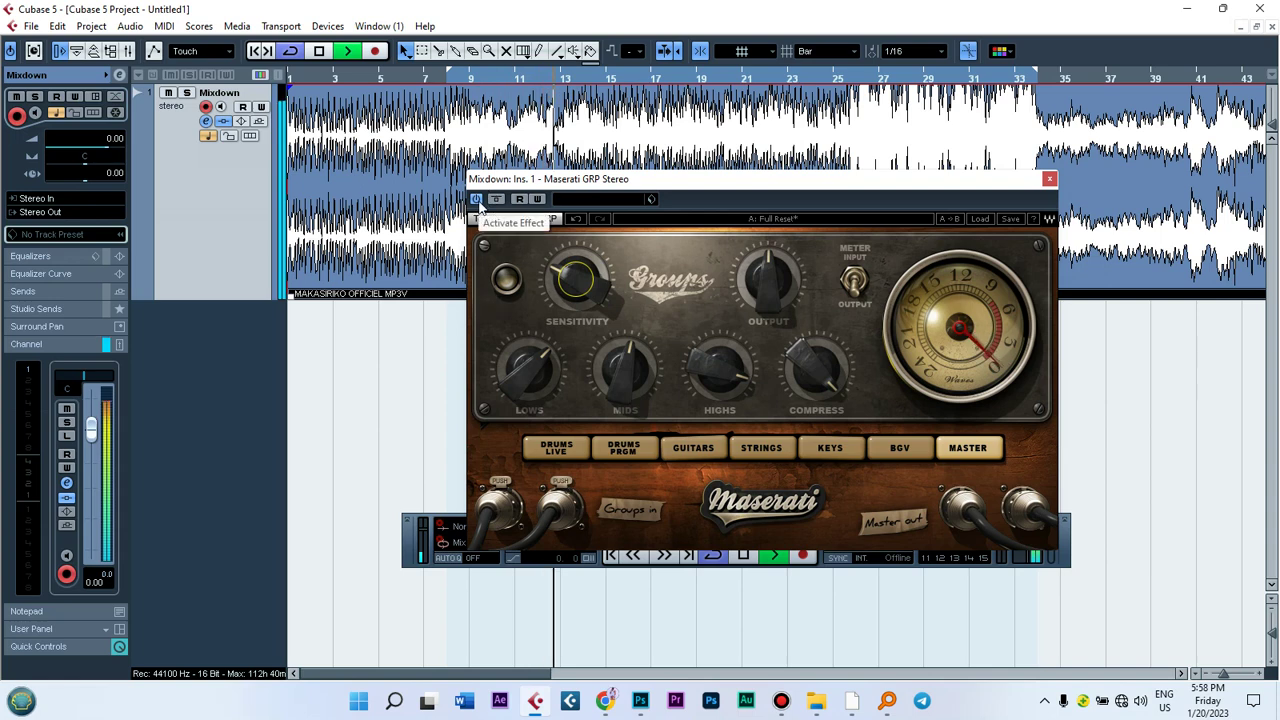
Compare the song with and without Maserati GRP Stereo by switching the effect off and on during playback.
{"action": "left_click", "coordinate": [477, 199]}
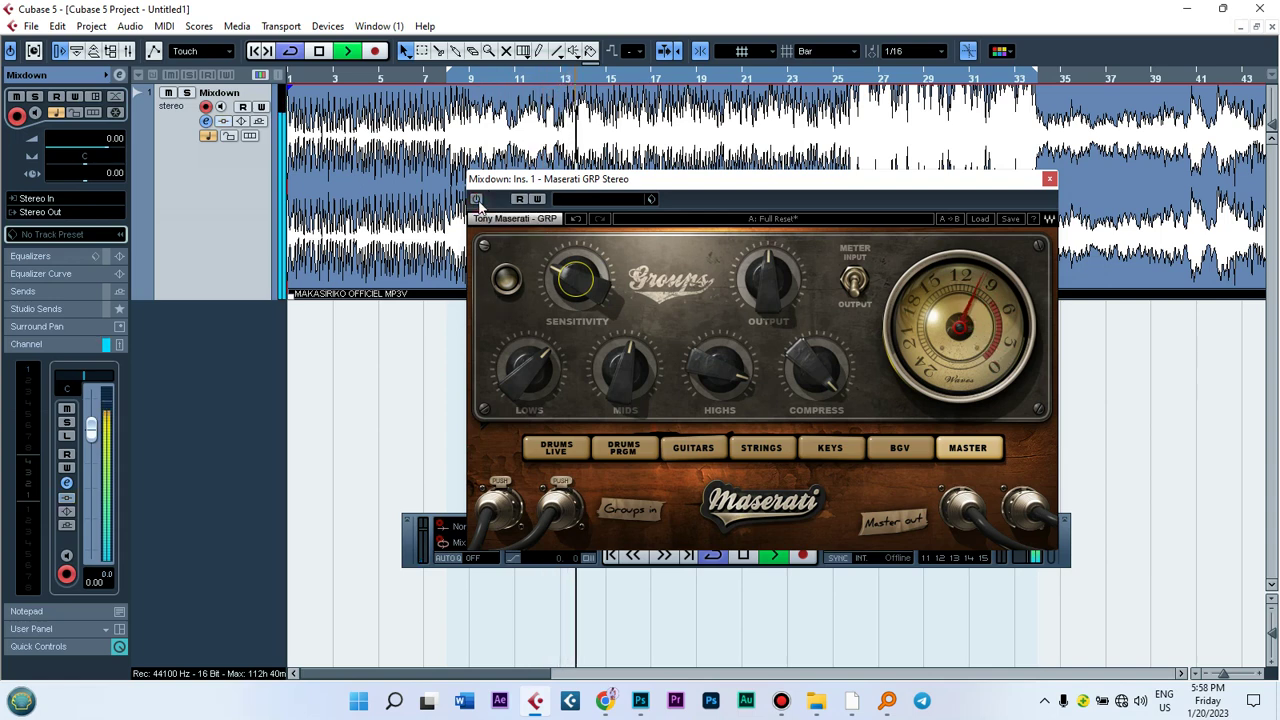
{"action": "left_click", "coordinate": [477, 199]}
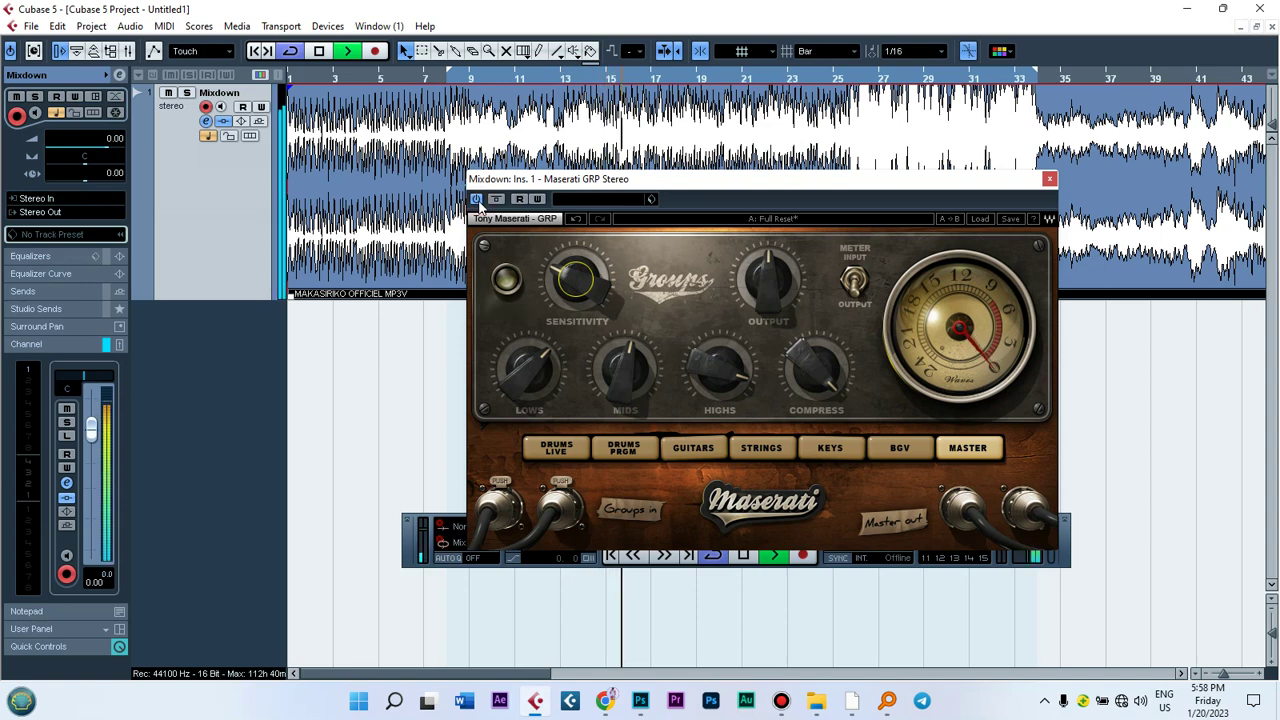
{"action": "key", "text": "space"}
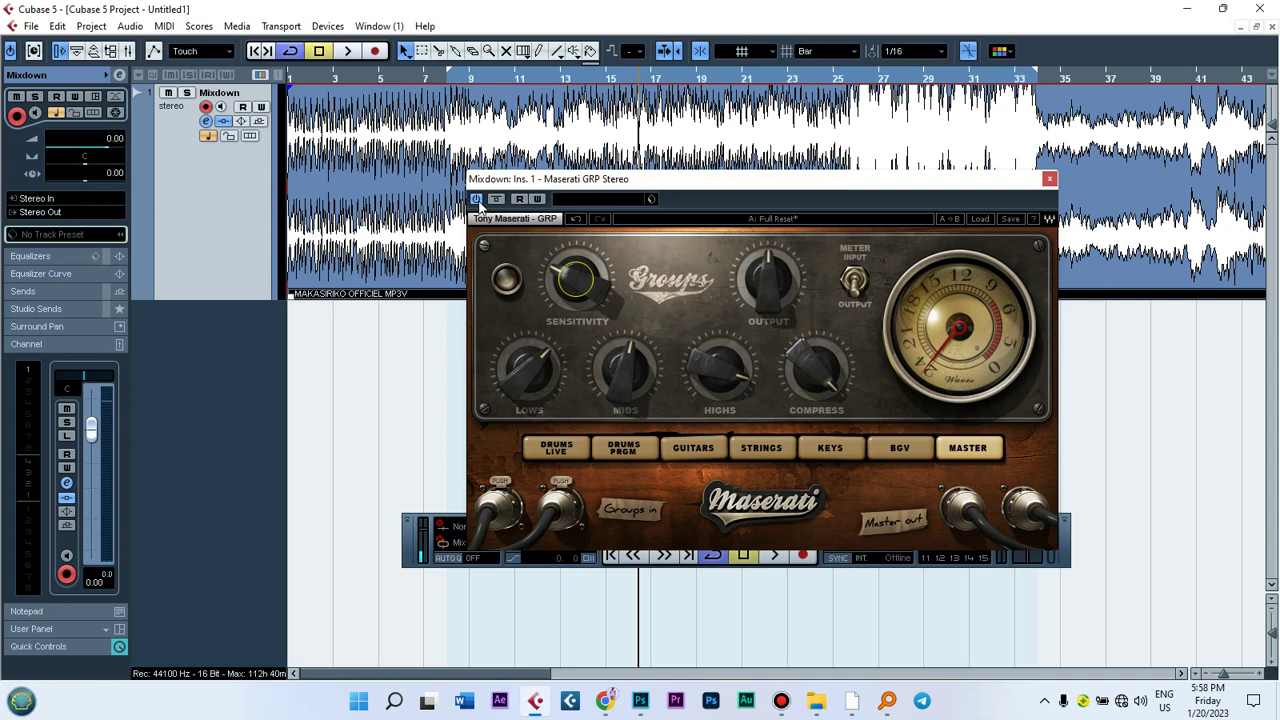
{"action": "left_click", "coordinate": [477, 199]}
{"action": "key", "text": "space"}
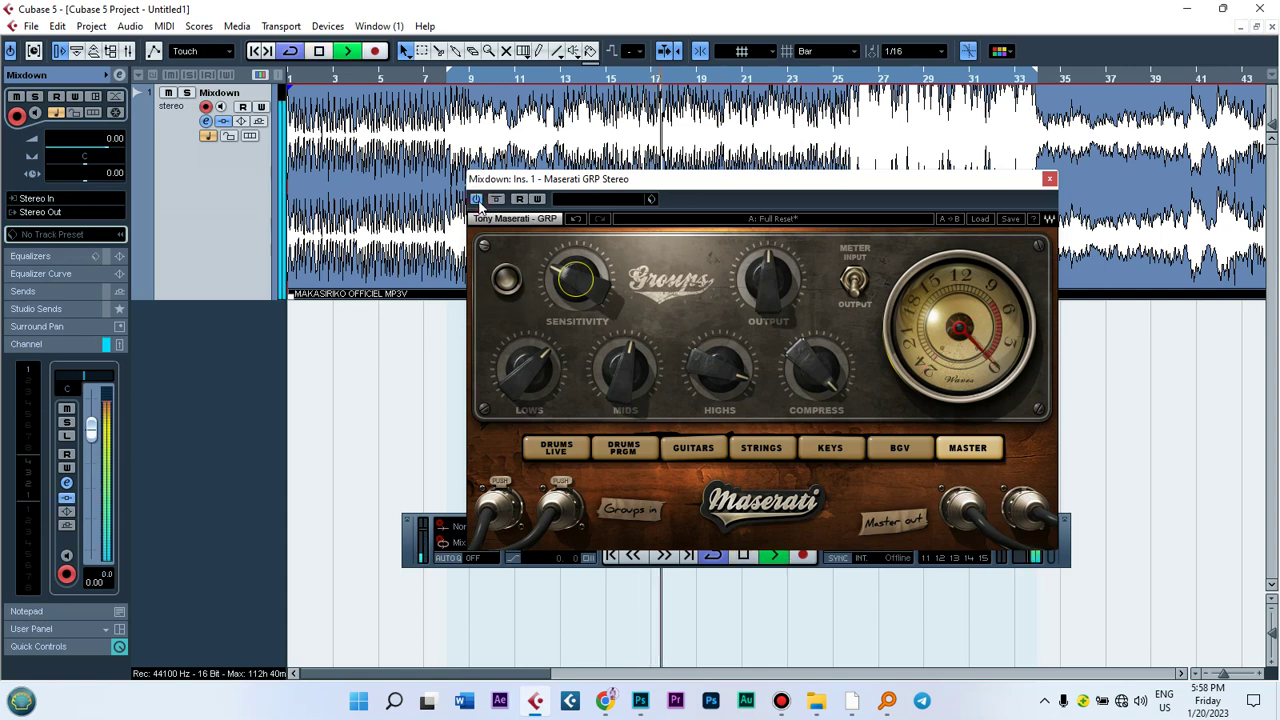
{"action": "left_click", "coordinate": [477, 199]}
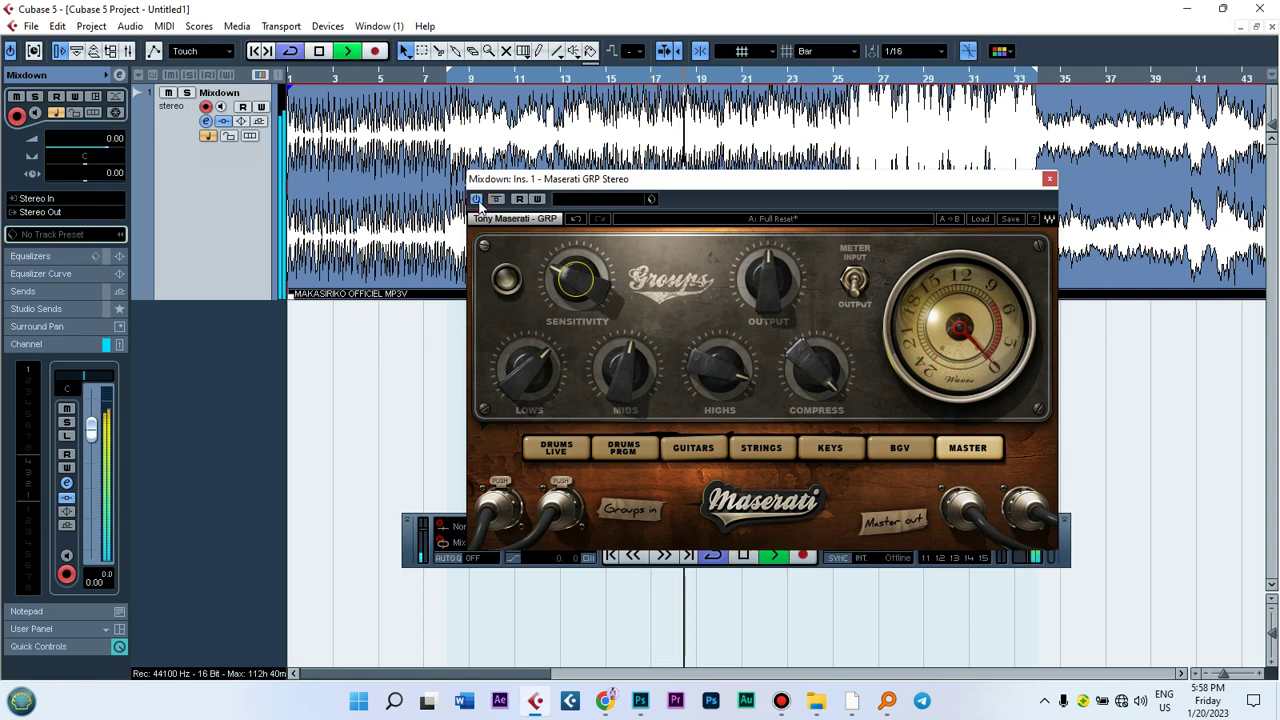
{"action": "left_click", "coordinate": [477, 199]}
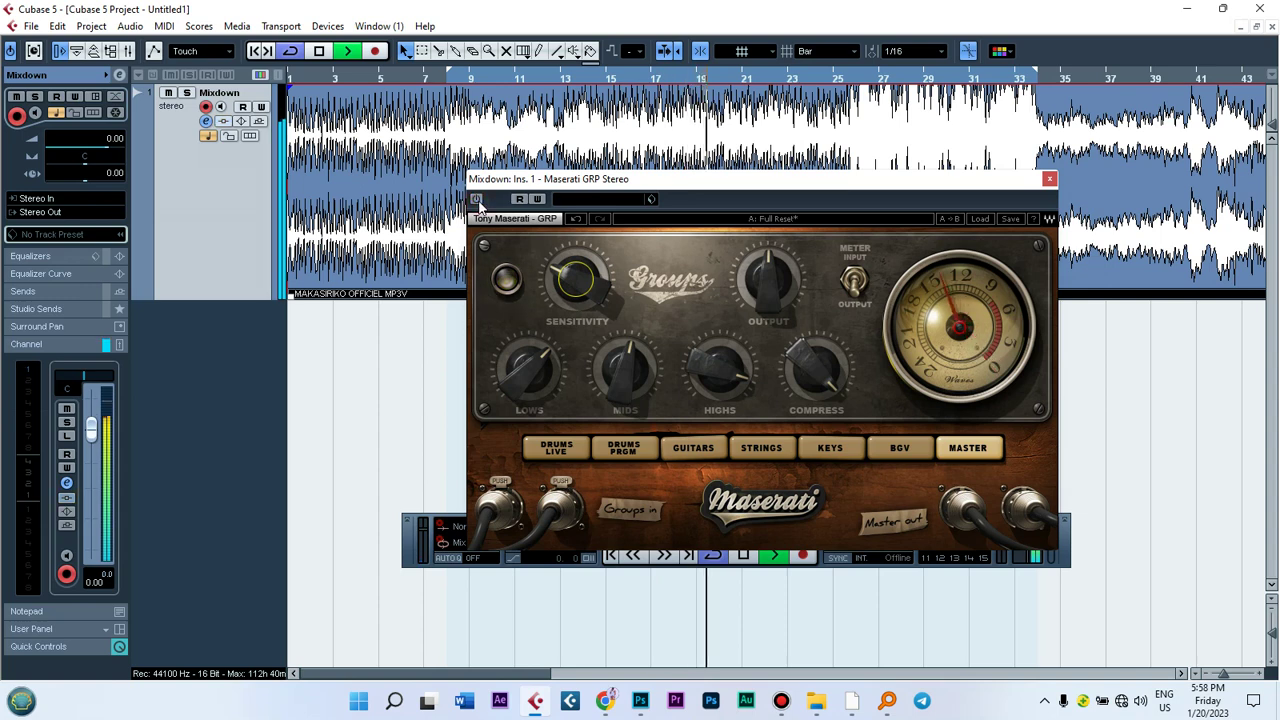
{"action": "key", "text": "space"}
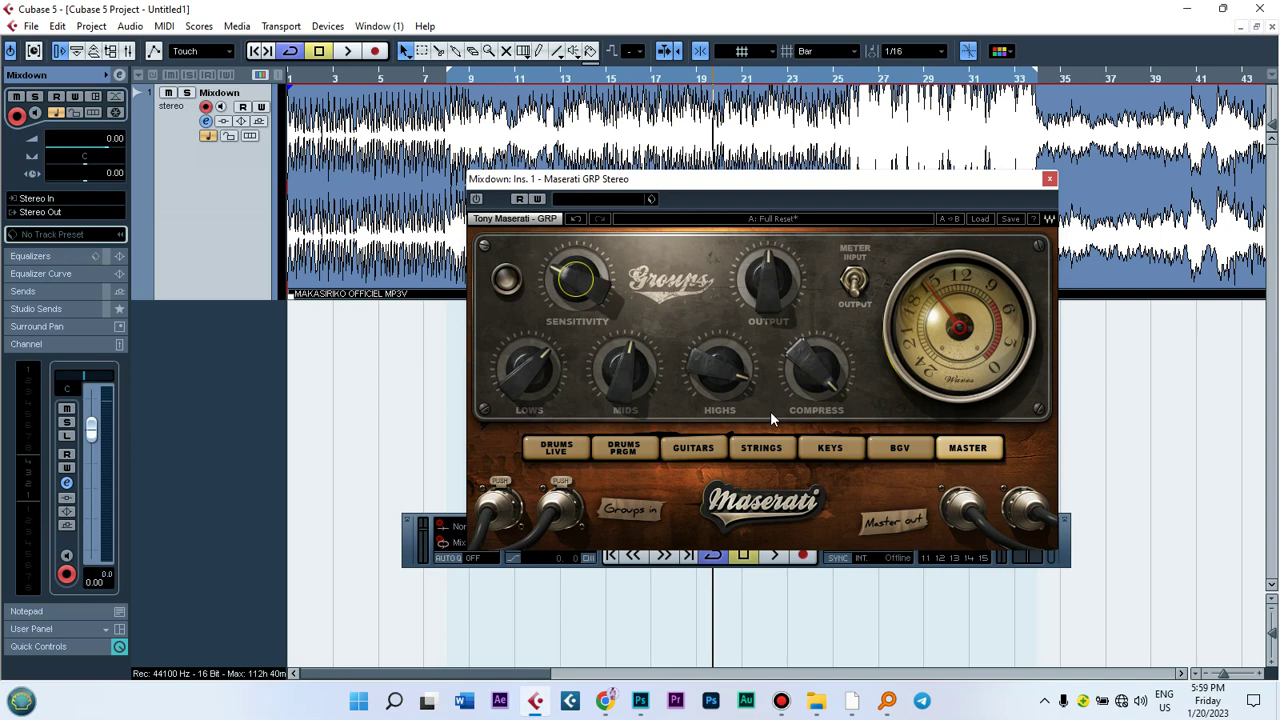
Replay short passages with the plug-in bypassed, and reactivate Maserati GRP Stereo during playback.
{"action": "key", "text": "space"}
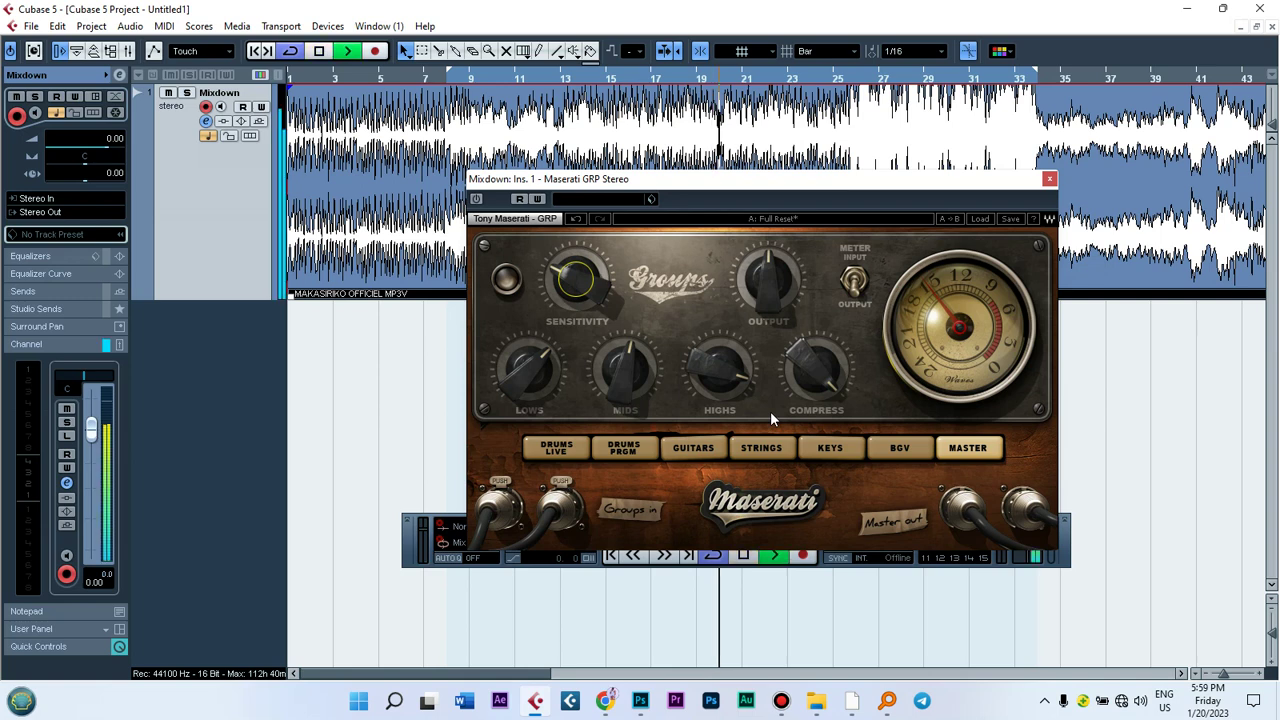
{"action": "key", "text": "space"}
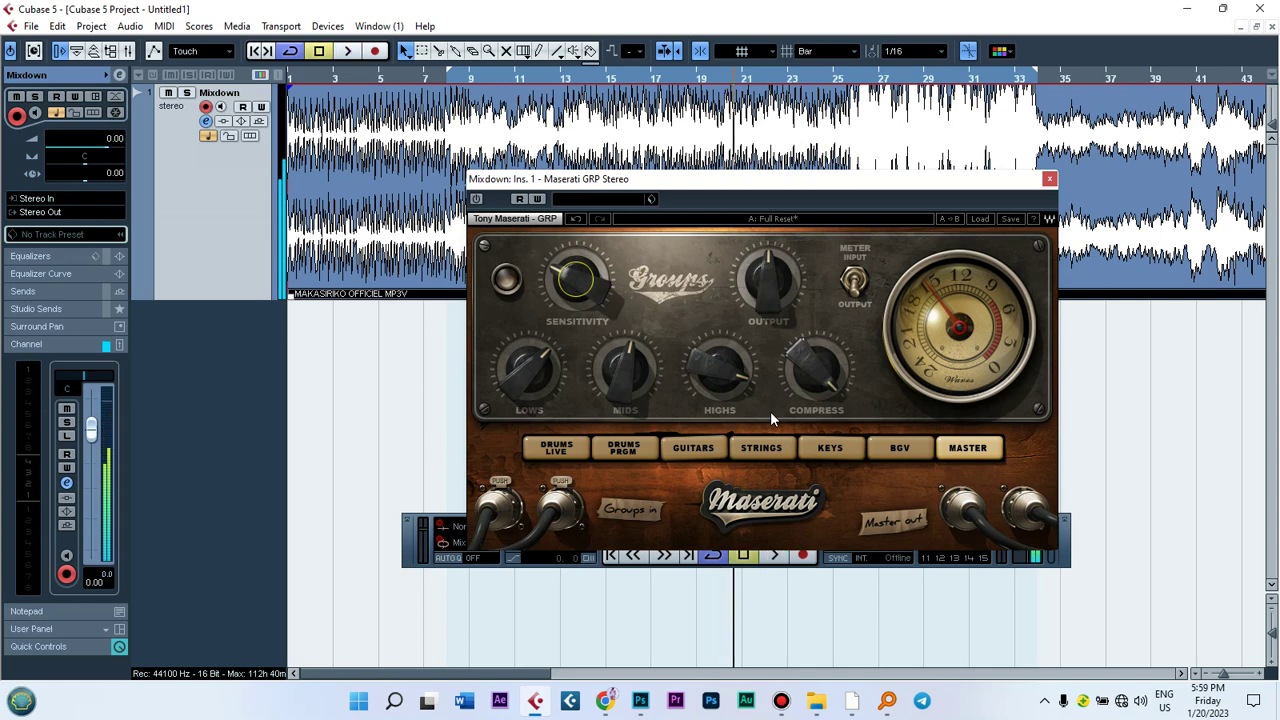
{"action": "key", "text": "space"}
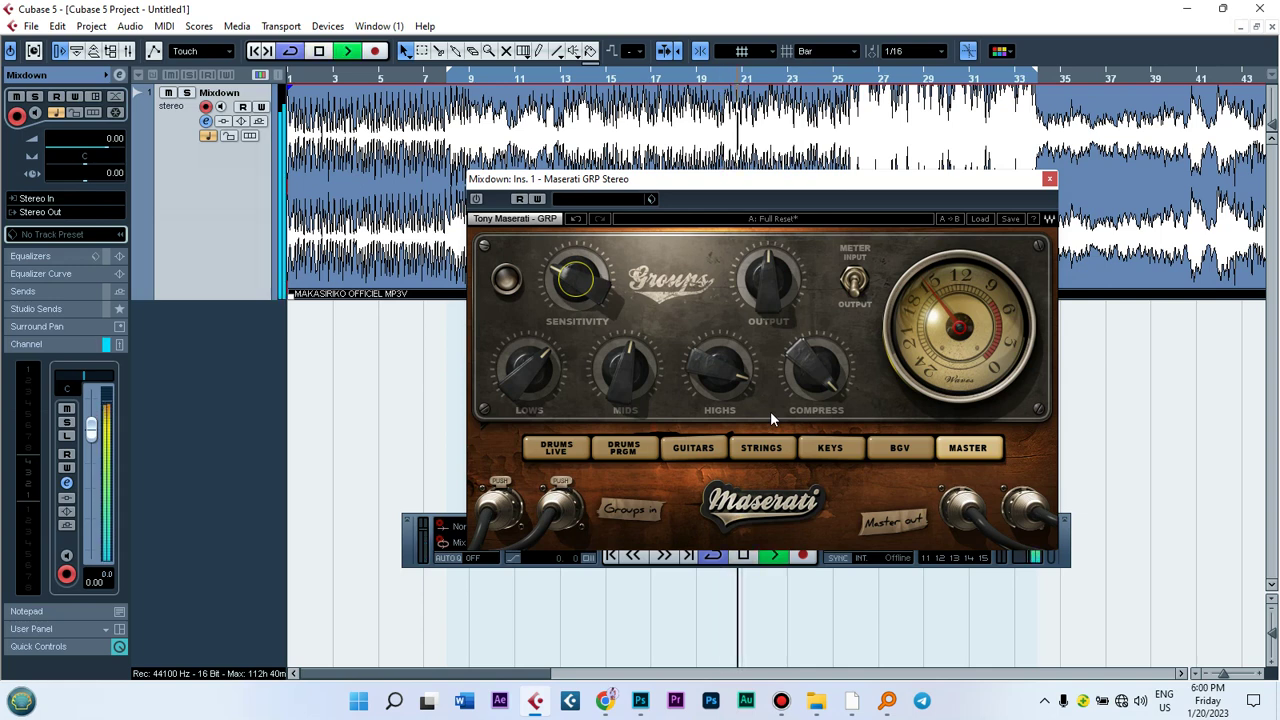
{"action": "left_click", "coordinate": [477, 199]}
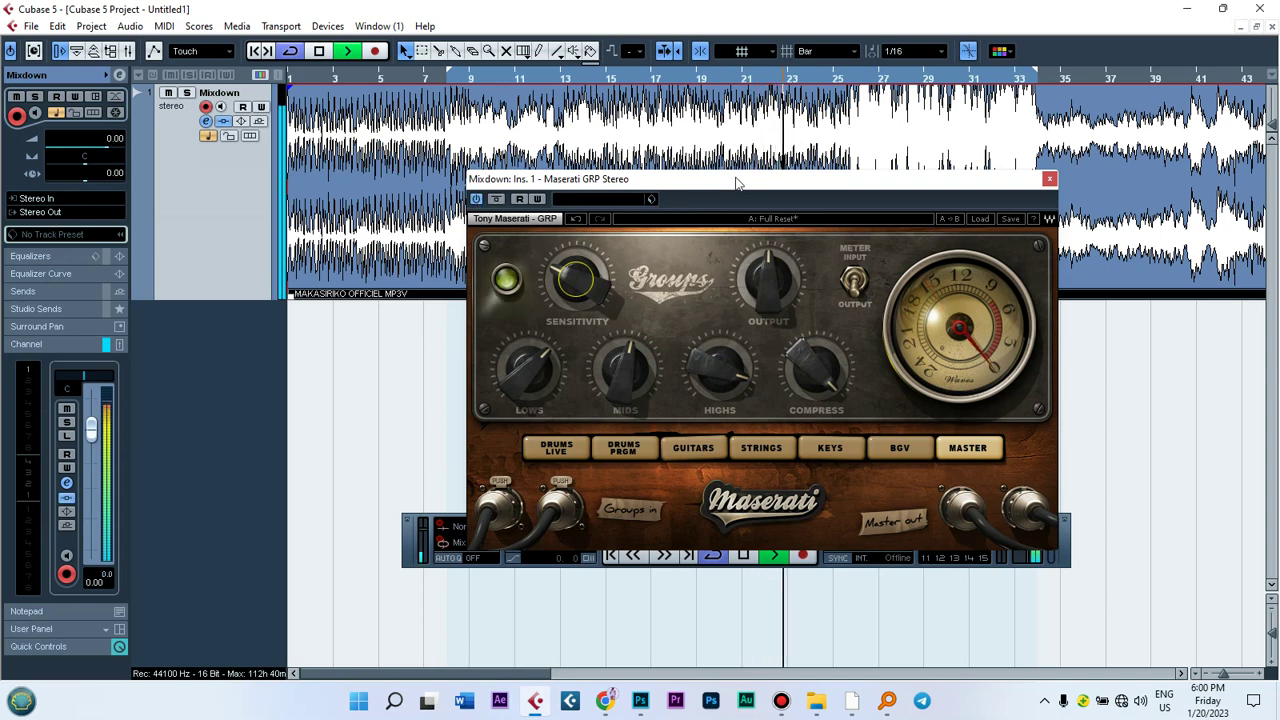
Turn off cycle playback, move the plug-in window clear of the Transport panel, and stop the song.
{"action": "left_click_drag", "start_coordinate": [750, 190], "coordinate": [750, 214]}
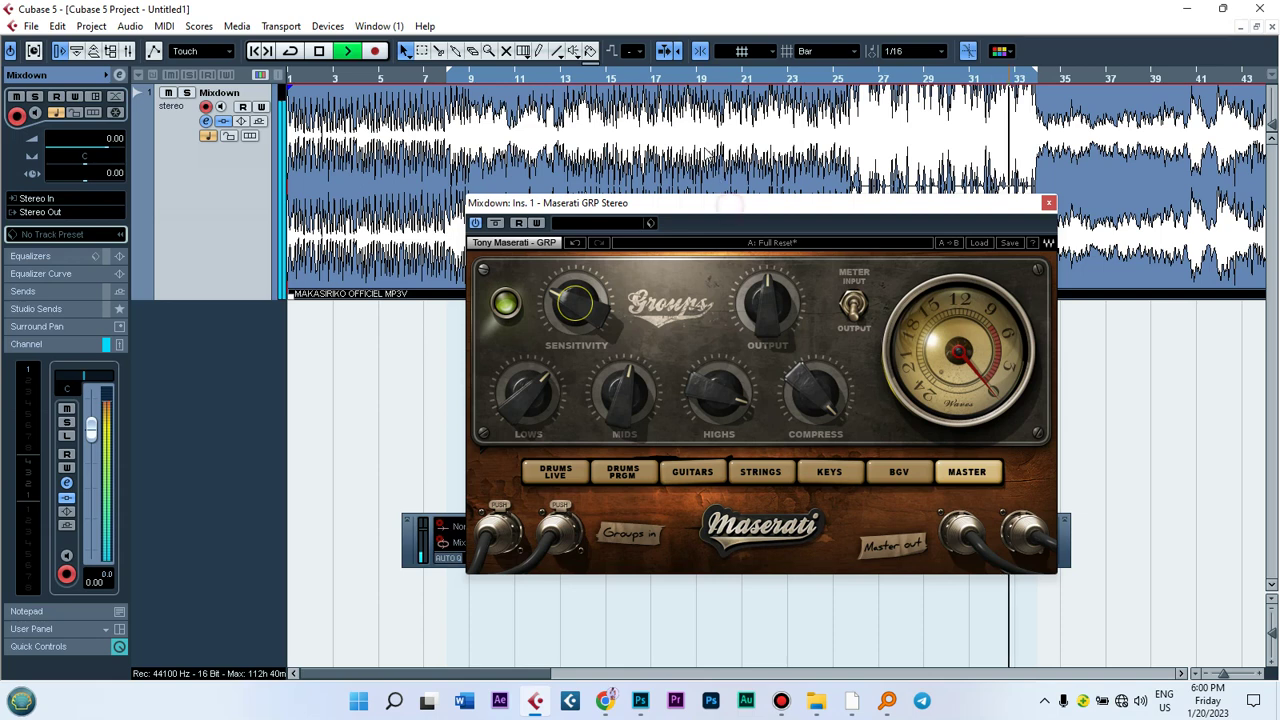
{"action": "left_click_drag", "start_coordinate": [645, 213], "coordinate": [636, 138]}
{"action": "left_click_drag", "start_coordinate": [722, 137], "coordinate": [679, 137]}
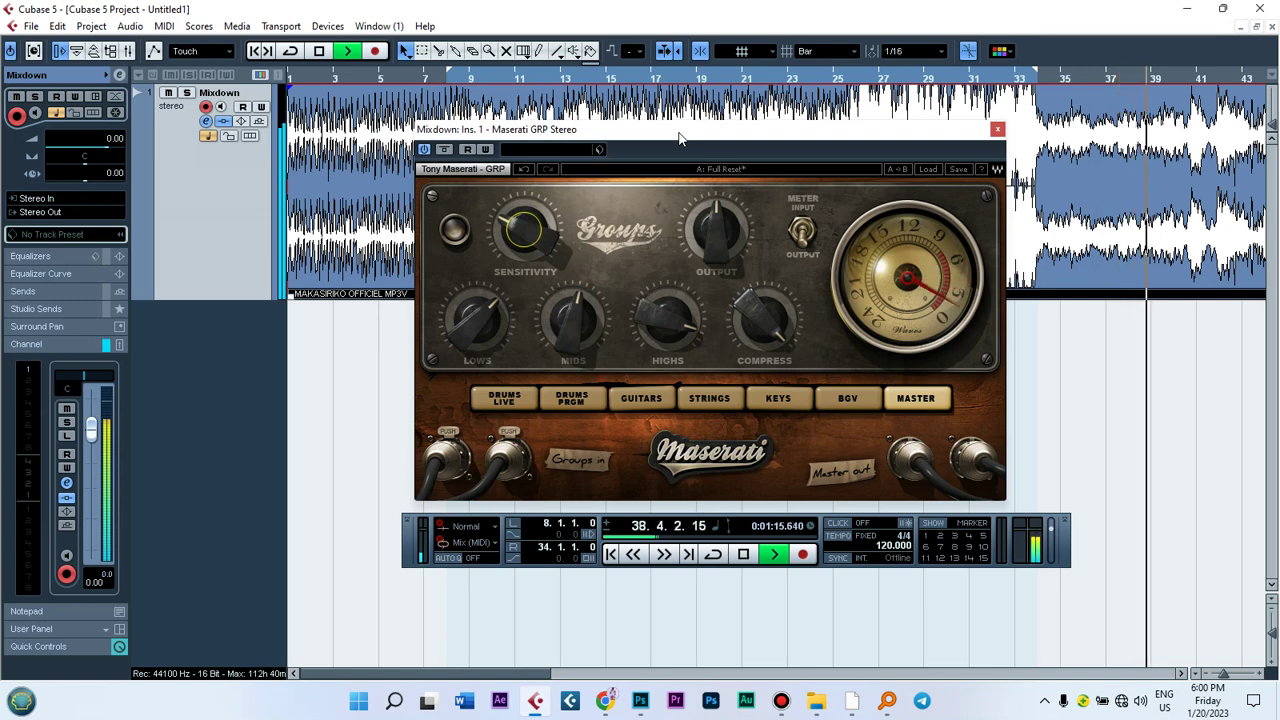
{"action": "key", "text": "space"}
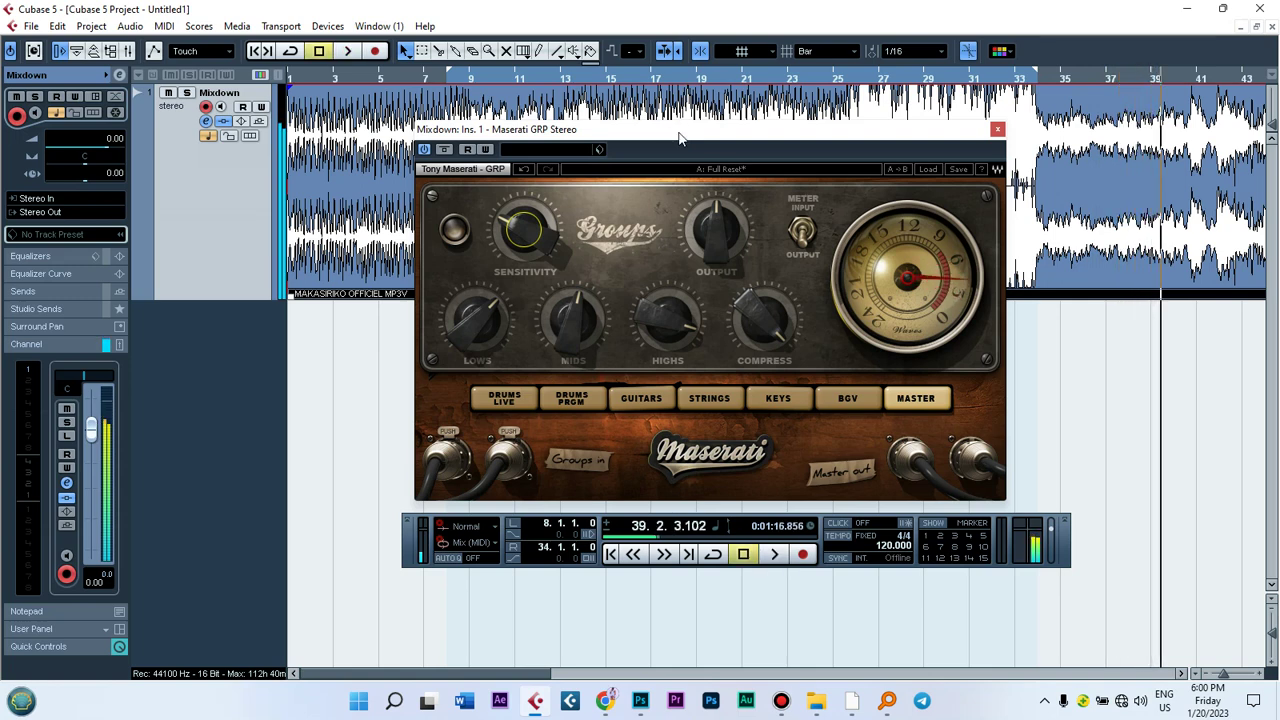